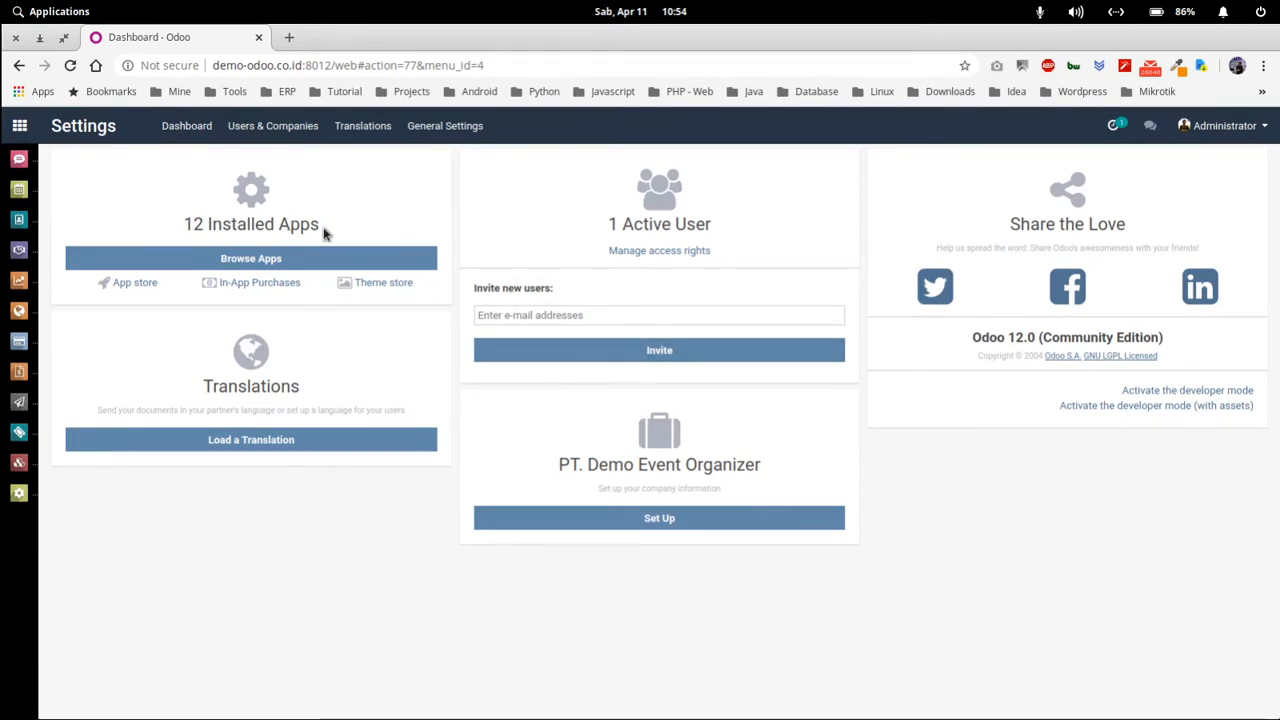
- Highlight the Installed Apps, Translations, Active User and company name headings on Settings
{"action": "left_click_drag", "start_coordinate": [322, 228], "coordinate": [182, 224]}
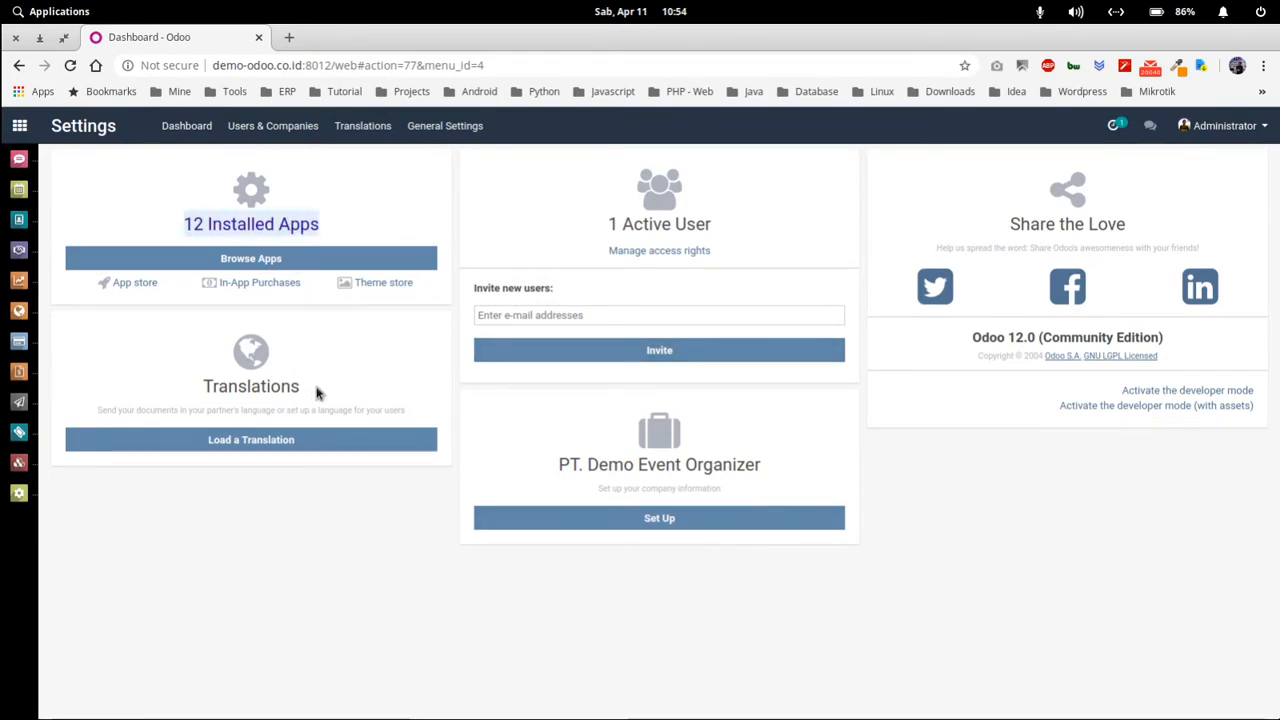
{"action": "left_click_drag", "start_coordinate": [312, 391], "coordinate": [205, 382]}
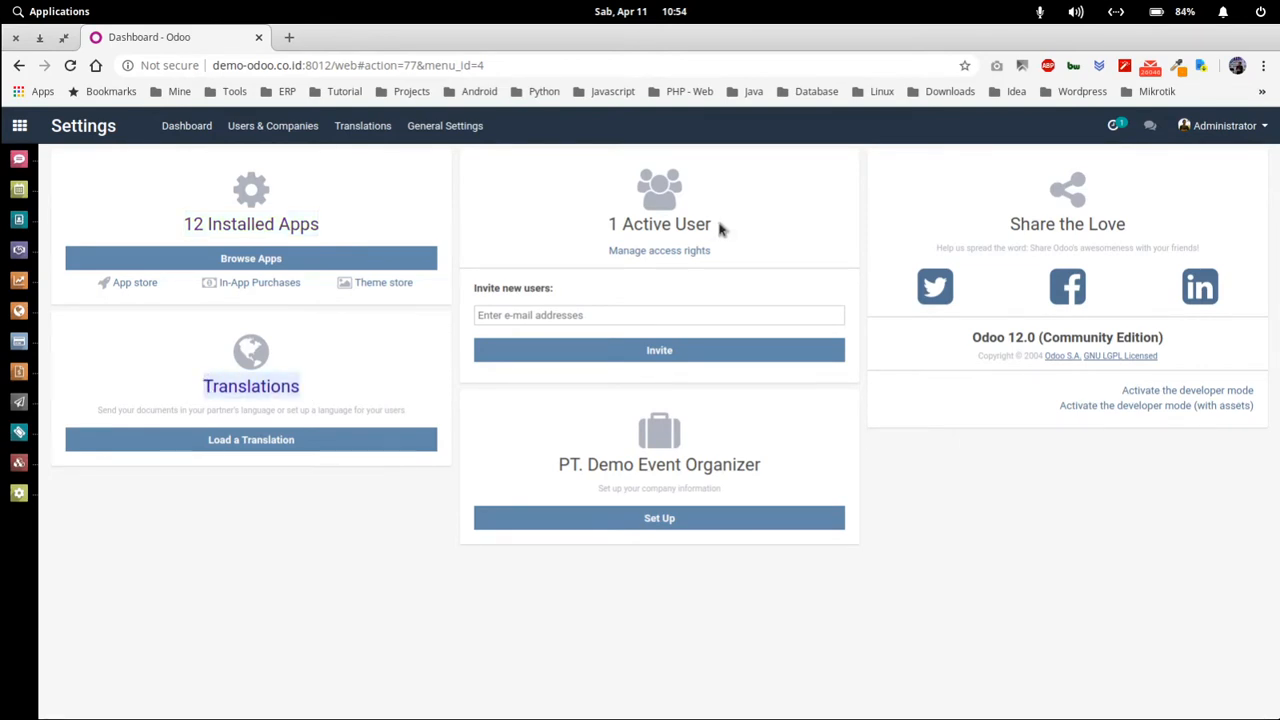
{"action": "left_click_drag", "start_coordinate": [720, 228], "coordinate": [591, 224]}
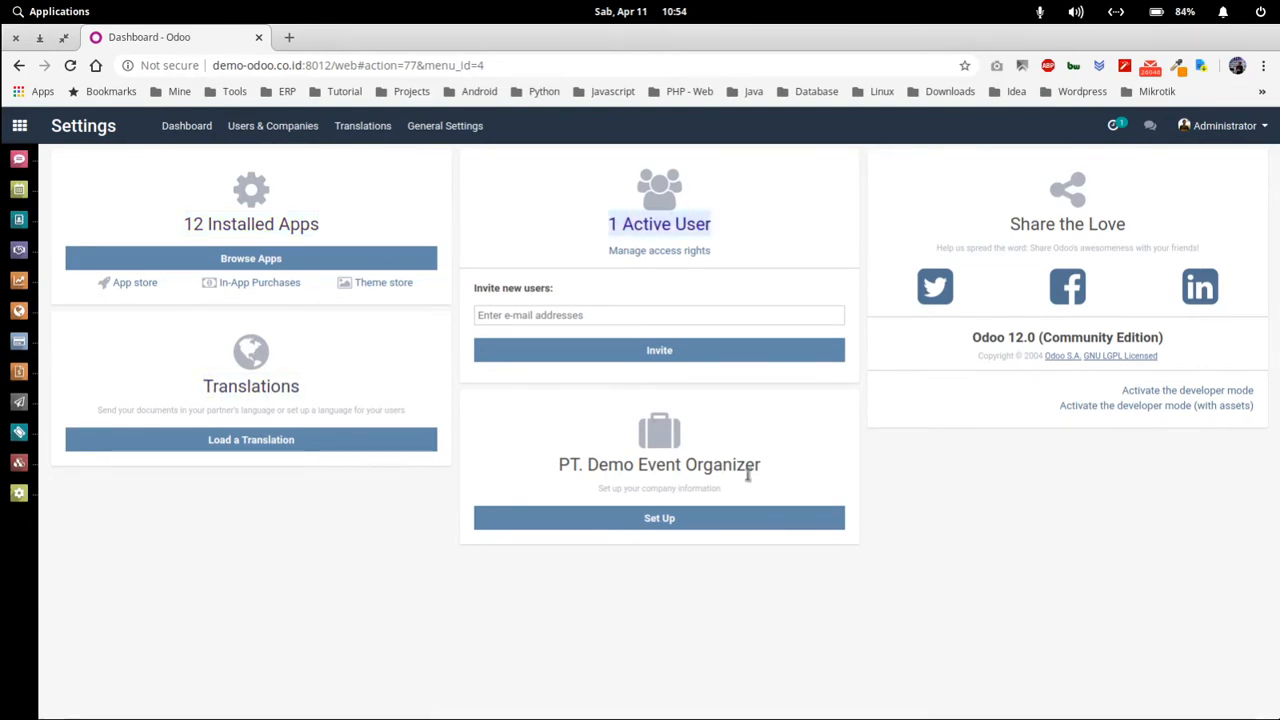
{"action": "left_click_drag", "start_coordinate": [762, 468], "coordinate": [524, 458]}
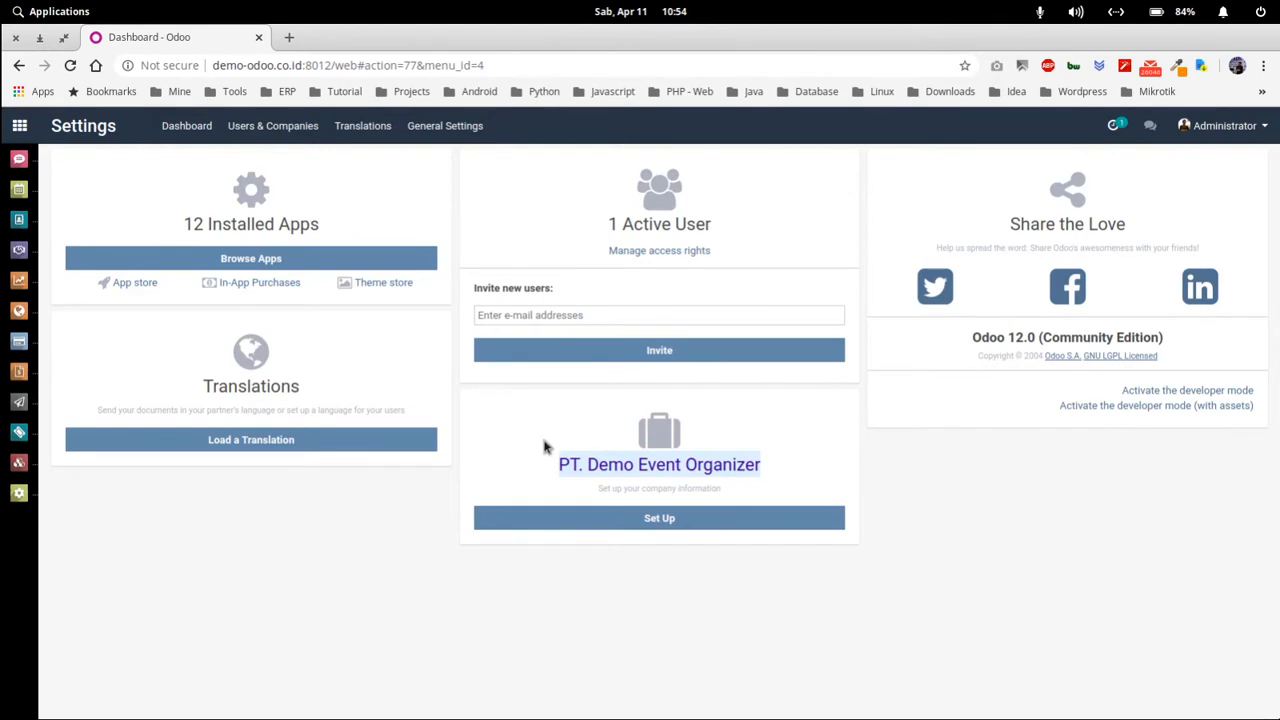
{"action": "left_click", "coordinate": [469, 426]}
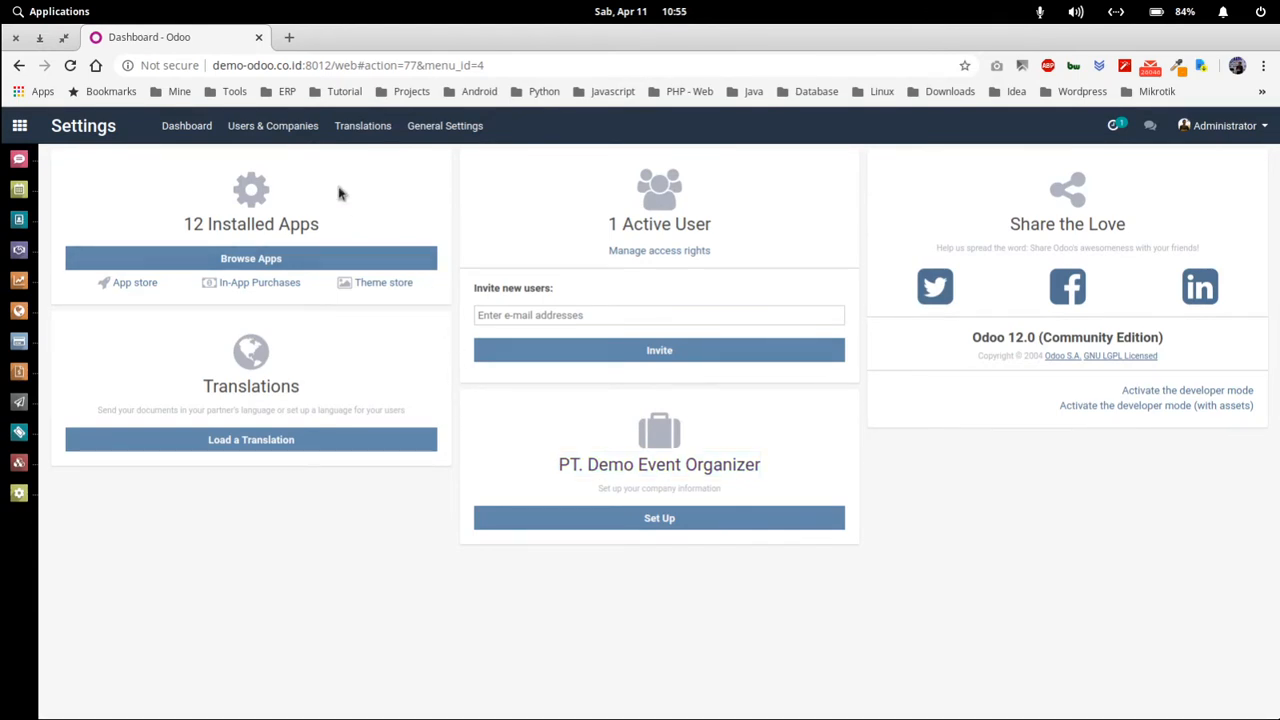
- Open the Users list with the internal users filter removed and start a new user
{"action": "left_click", "coordinate": [674, 254]}
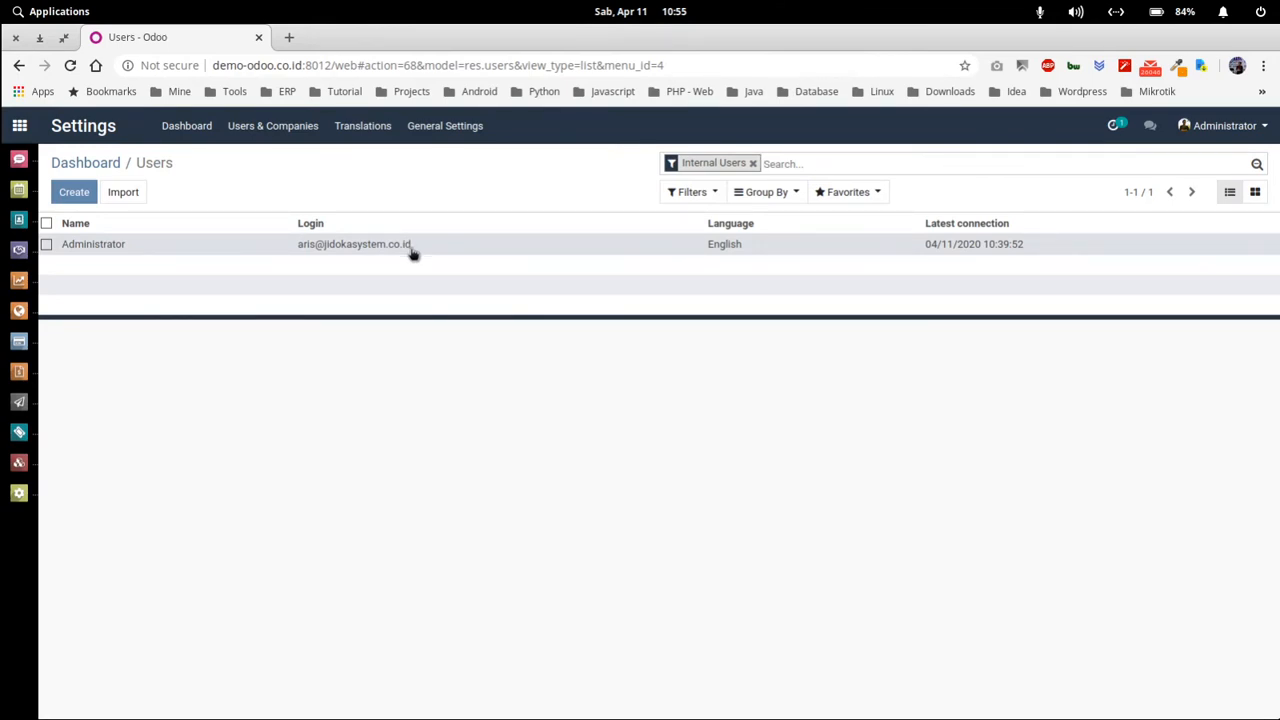
{"action": "left_click", "coordinate": [755, 164]}
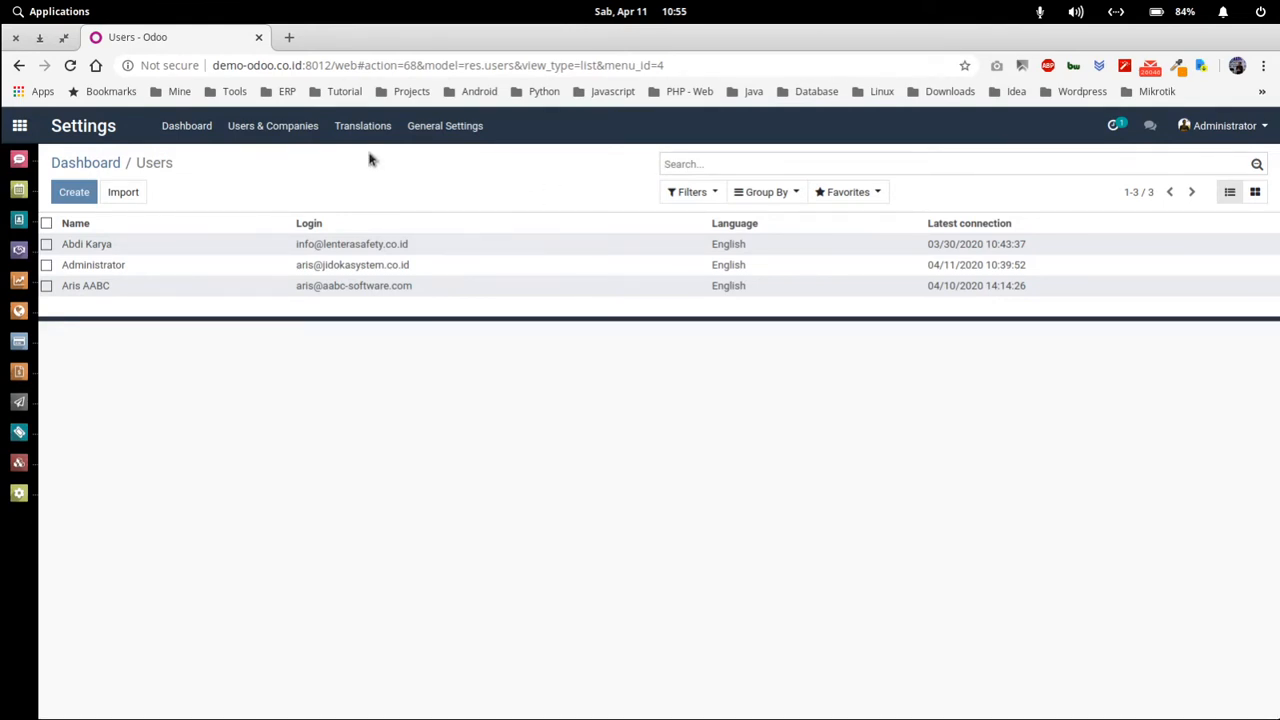
{"action": "left_click", "coordinate": [290, 128]}
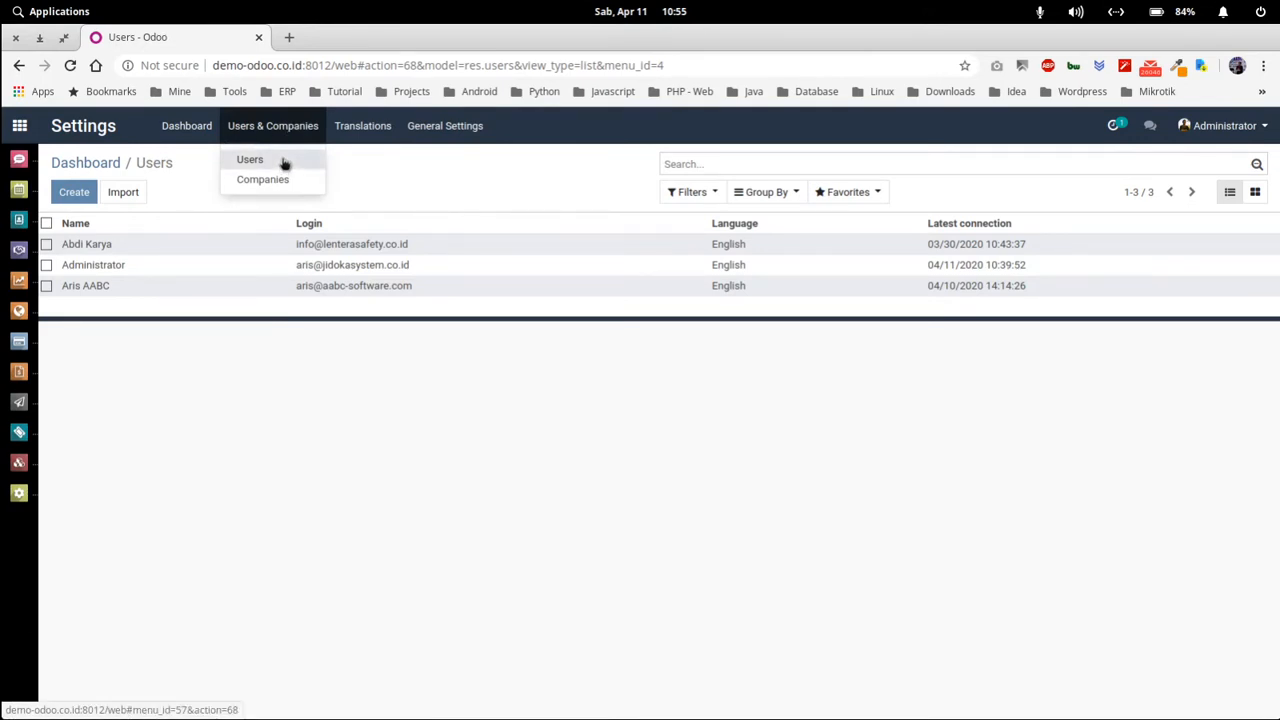
{"action": "left_click", "coordinate": [284, 164]}
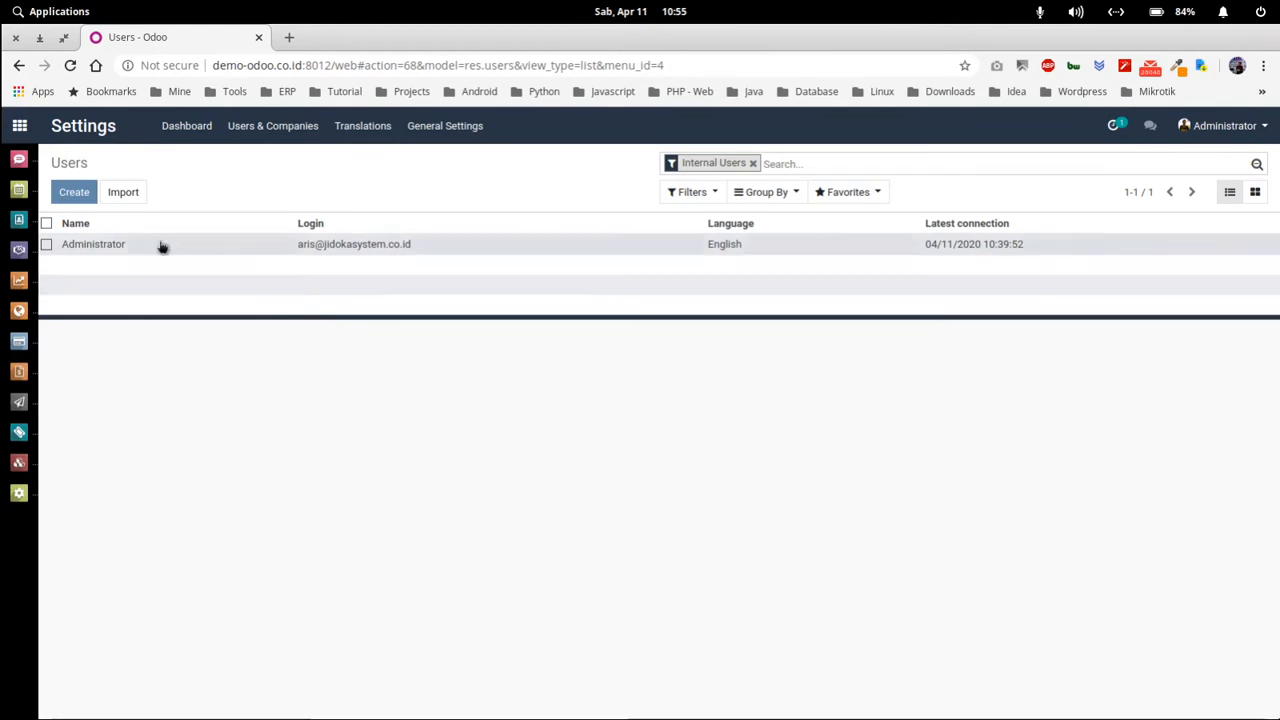
{"action": "left_click", "coordinate": [78, 195]}
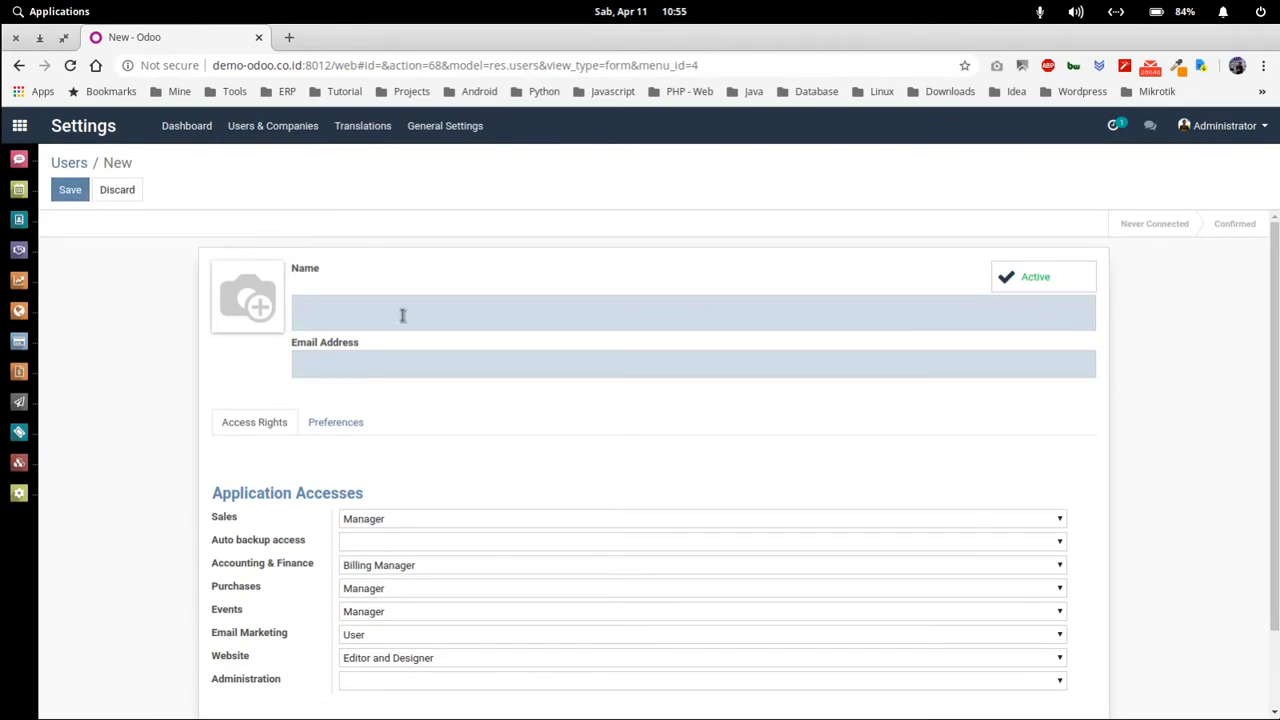
- Fill in the new user's name and login e-mail address on the user form
{"action": "type", "text": "Joko"}
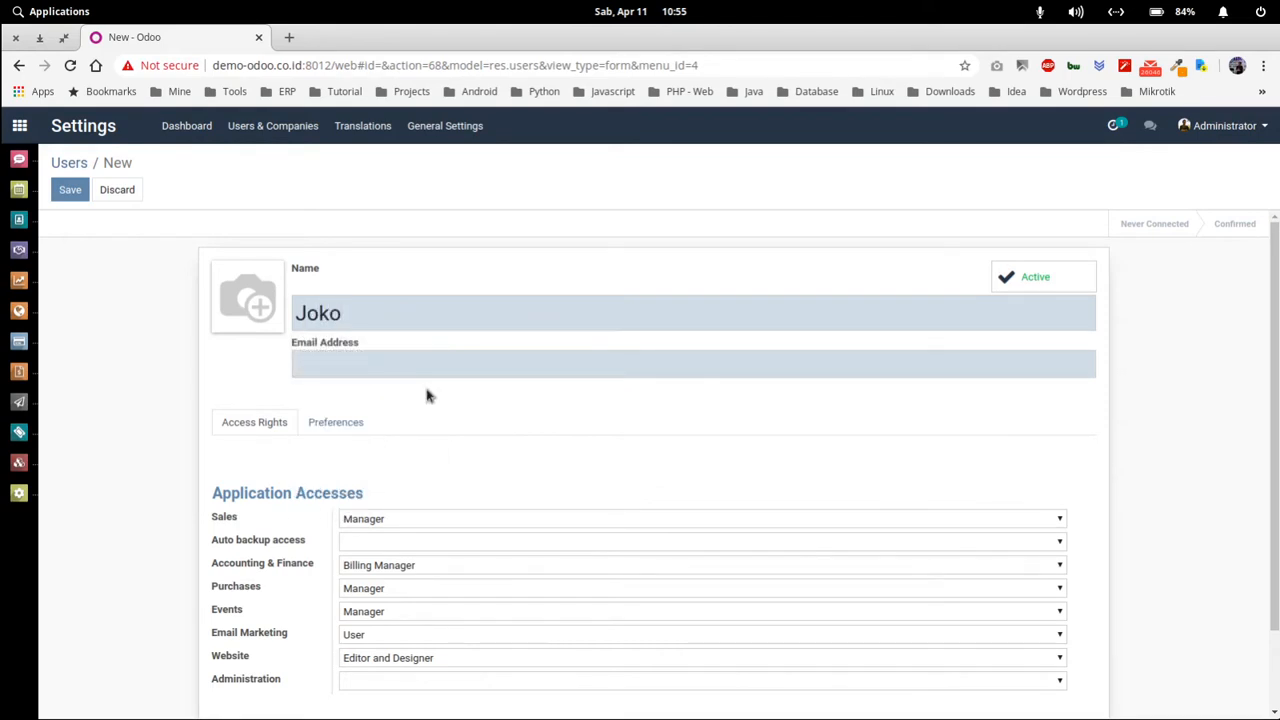
{"action": "left_click", "coordinate": [390, 360]}
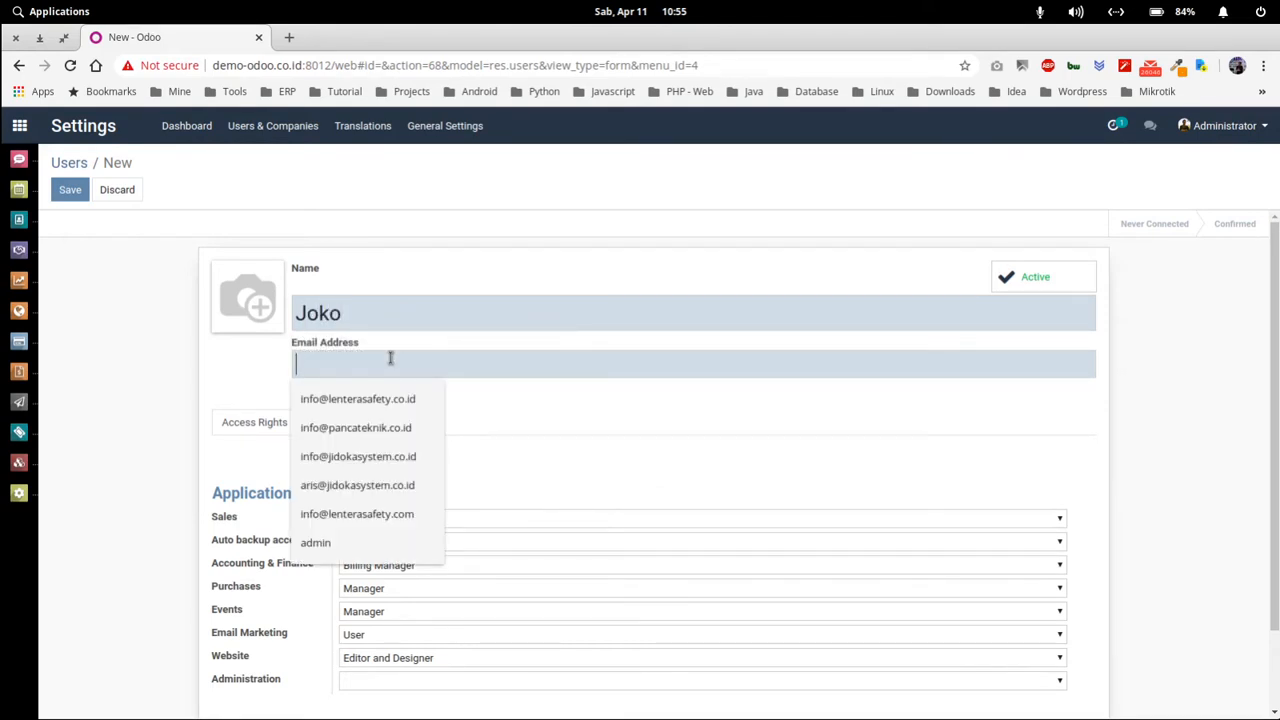
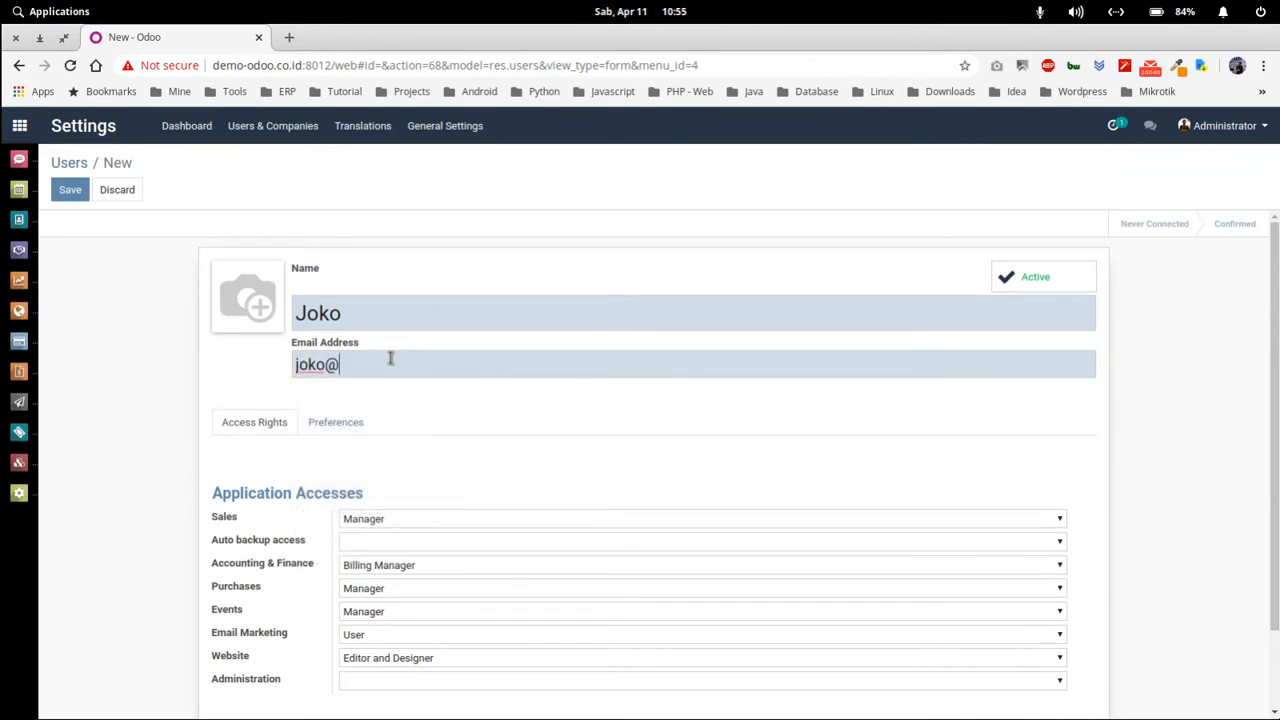
{"action": "left_click", "coordinate": [388, 404]}
{"action": "scroll", "coordinate": [472, 365], "scroll_direction": "down", "scroll_amount": 1}
{"action": "scroll", "coordinate": [295, 302], "scroll_direction": "up", "scroll_amount": 1}
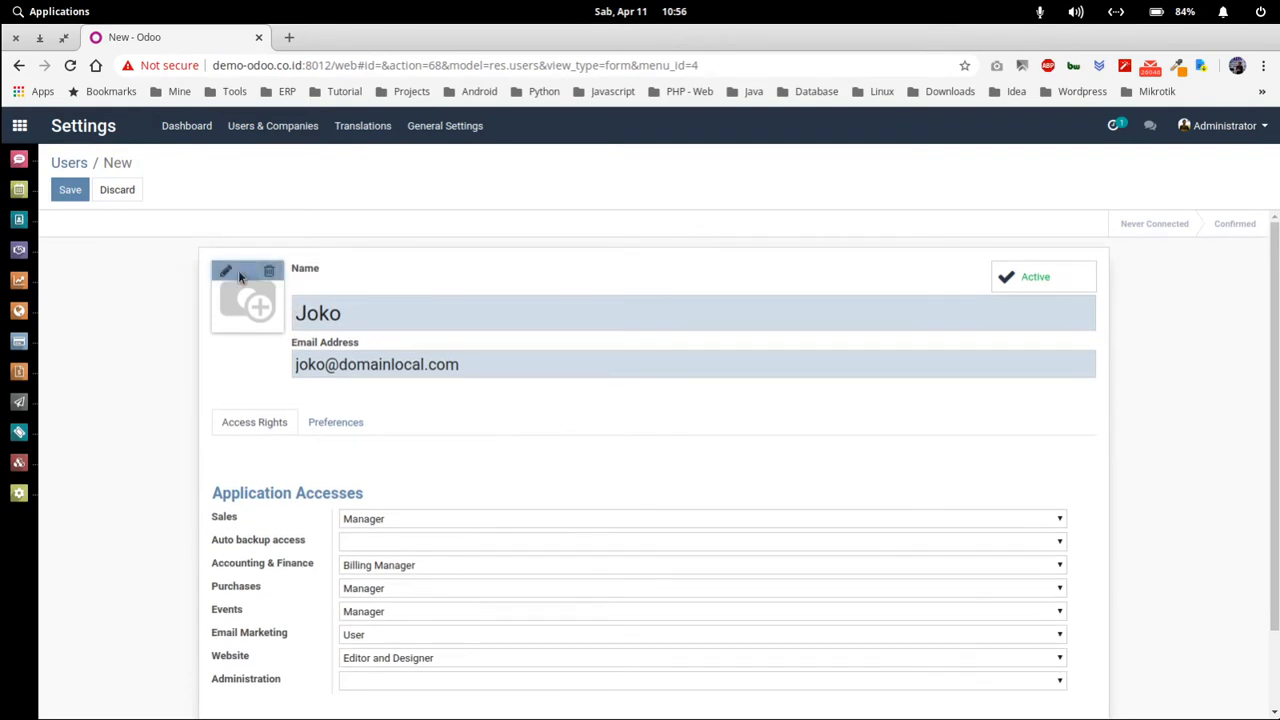
{"action": "scroll", "coordinate": [547, 355], "scroll_direction": "down", "scroll_amount": 2}
{"action": "scroll", "coordinate": [547, 355], "scroll_direction": "up", "scroll_amount": 1}
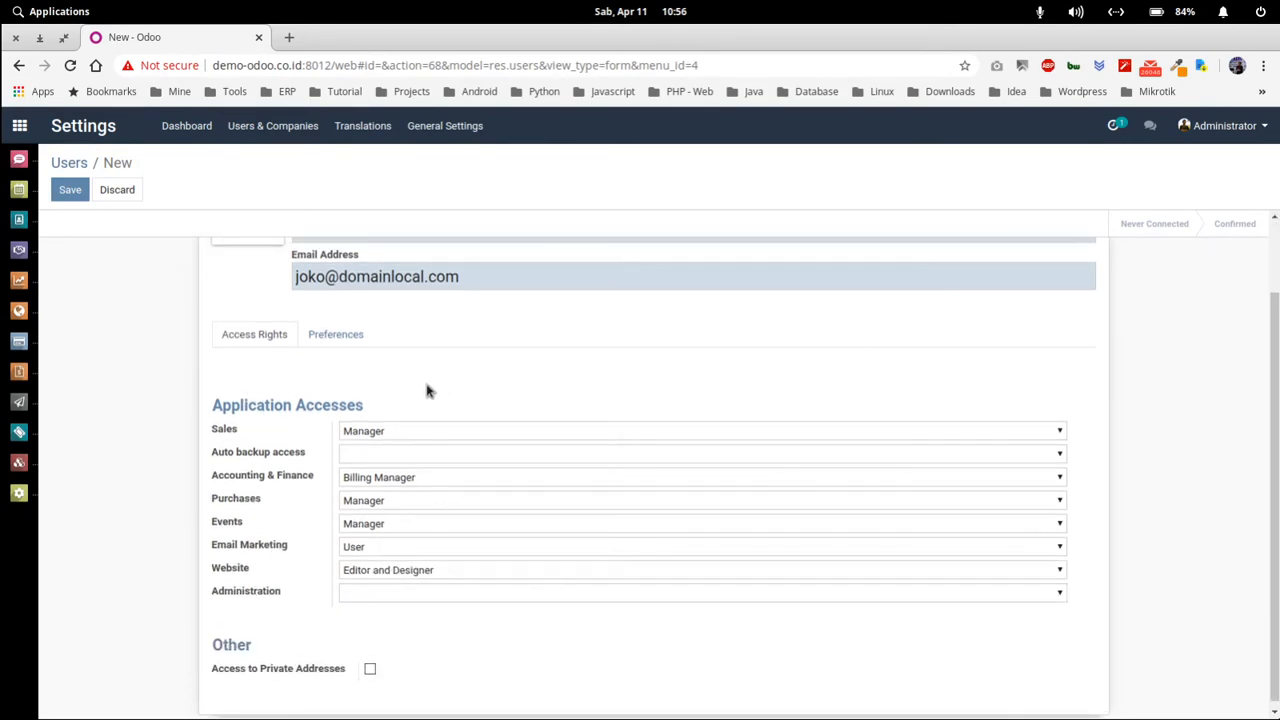
{"action": "scroll", "coordinate": [426, 391], "scroll_direction": "down", "scroll_amount": 1}
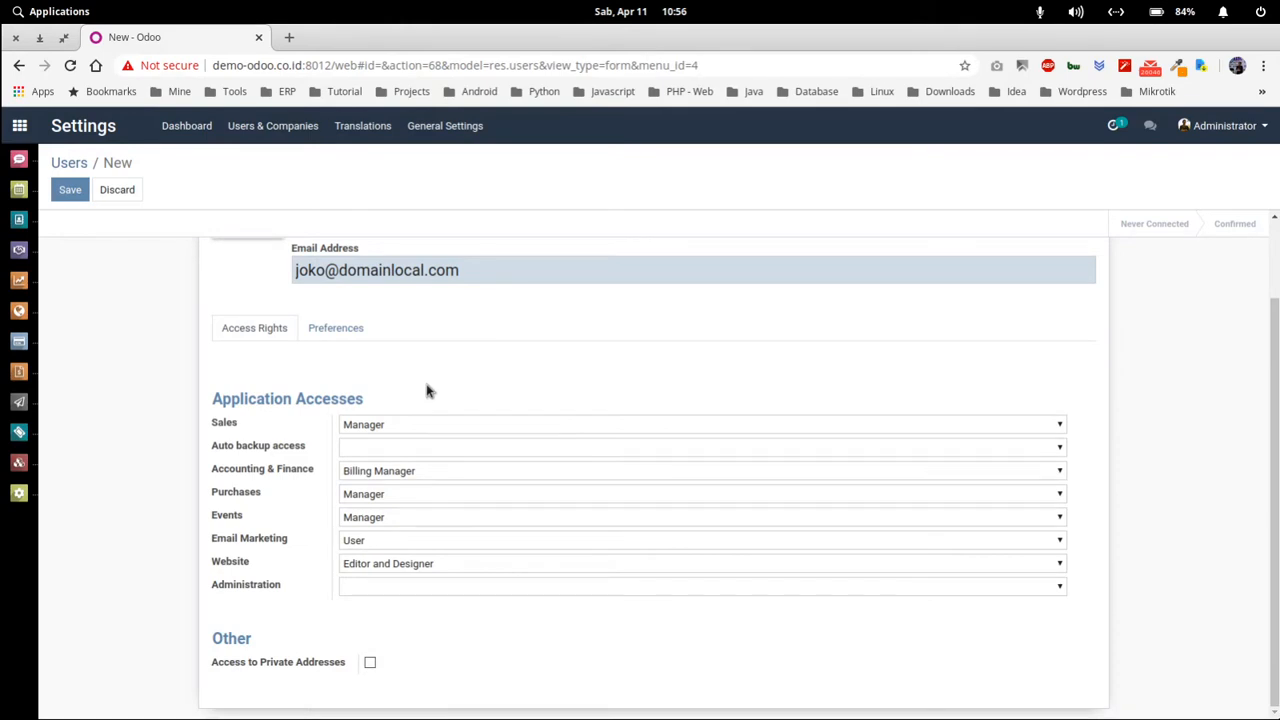
{"action": "scroll", "coordinate": [426, 391], "scroll_direction": "up", "scroll_amount": 2}
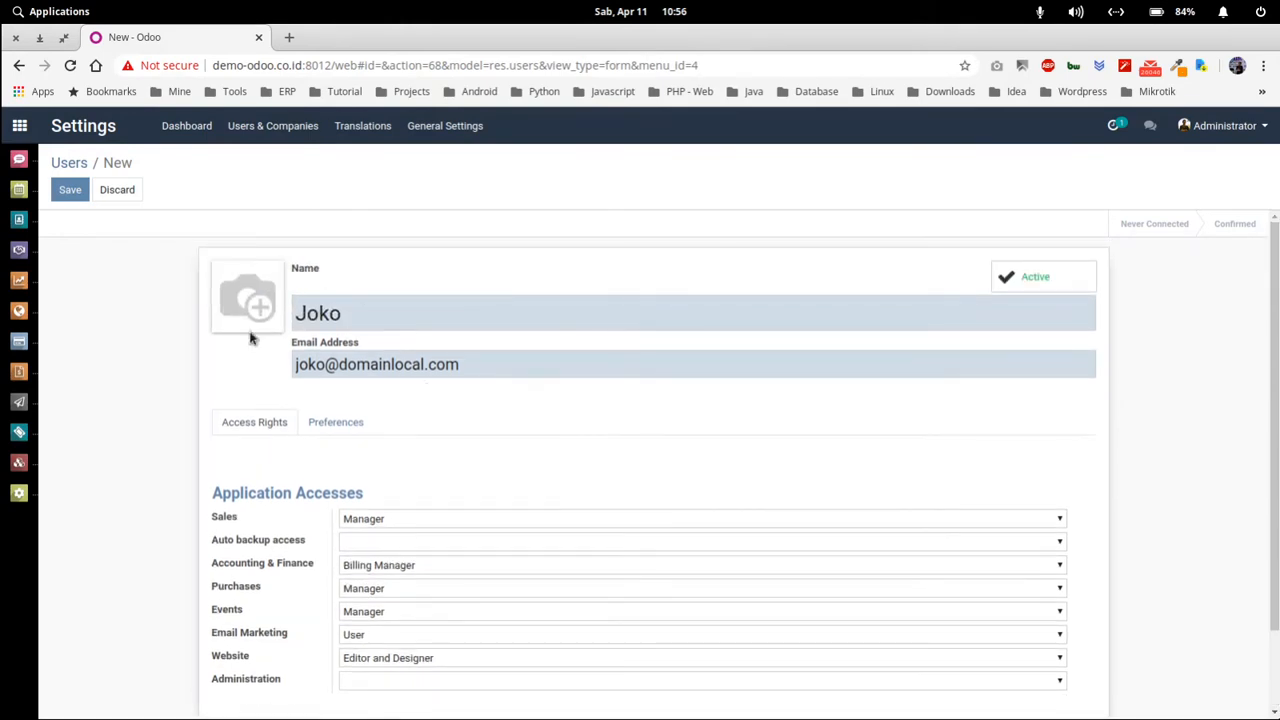
{"action": "scroll", "coordinate": [407, 428], "scroll_direction": "down", "scroll_amount": 2}
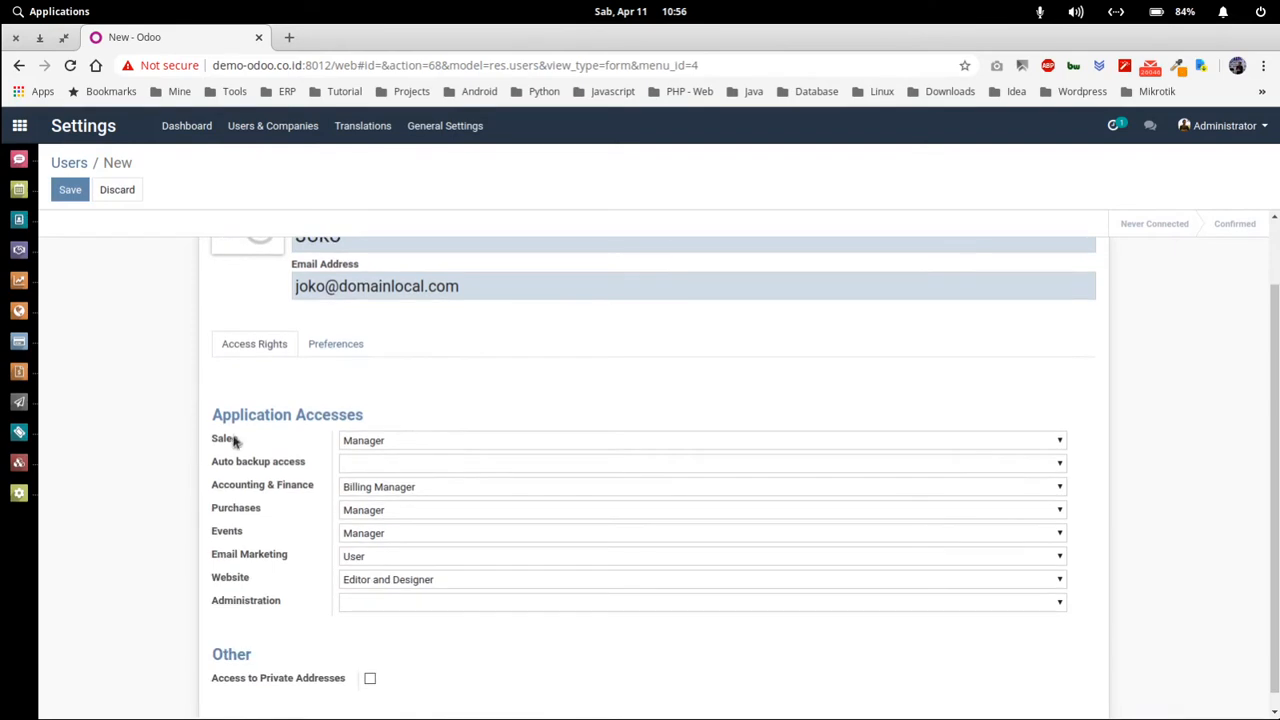
{"action": "left_click", "coordinate": [379, 441]}
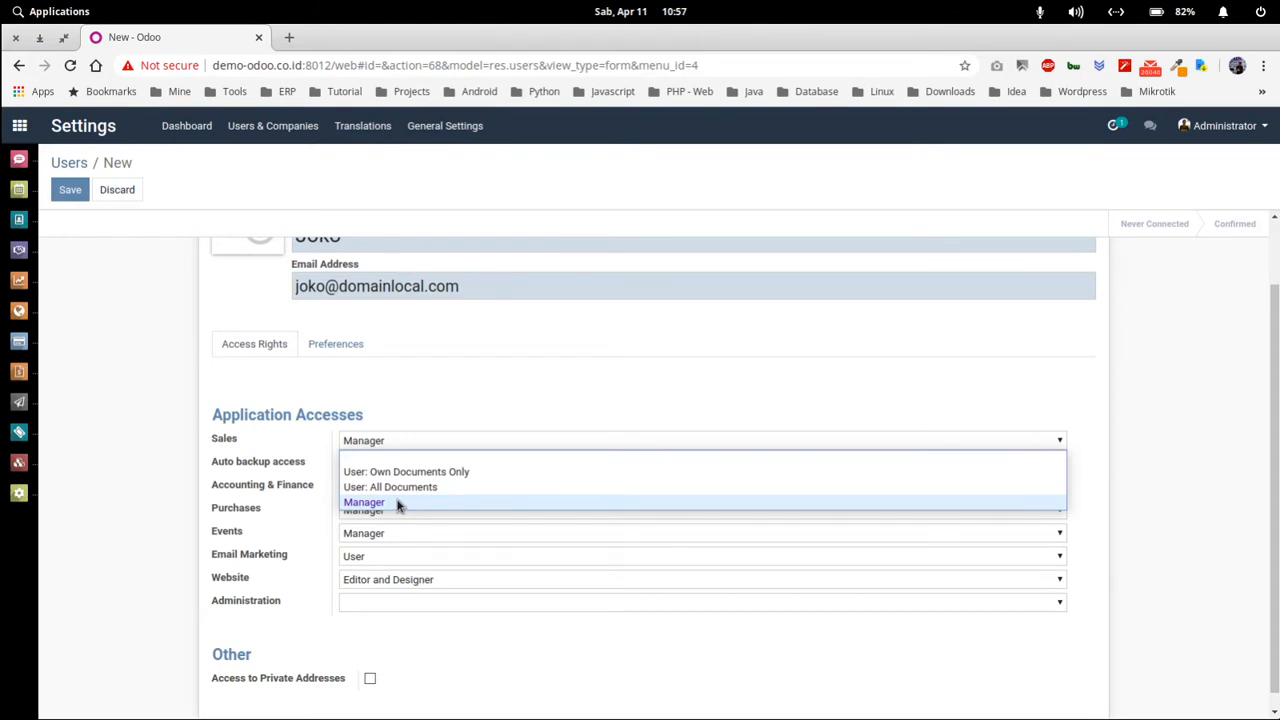
{"action": "left_click", "coordinate": [400, 388]}
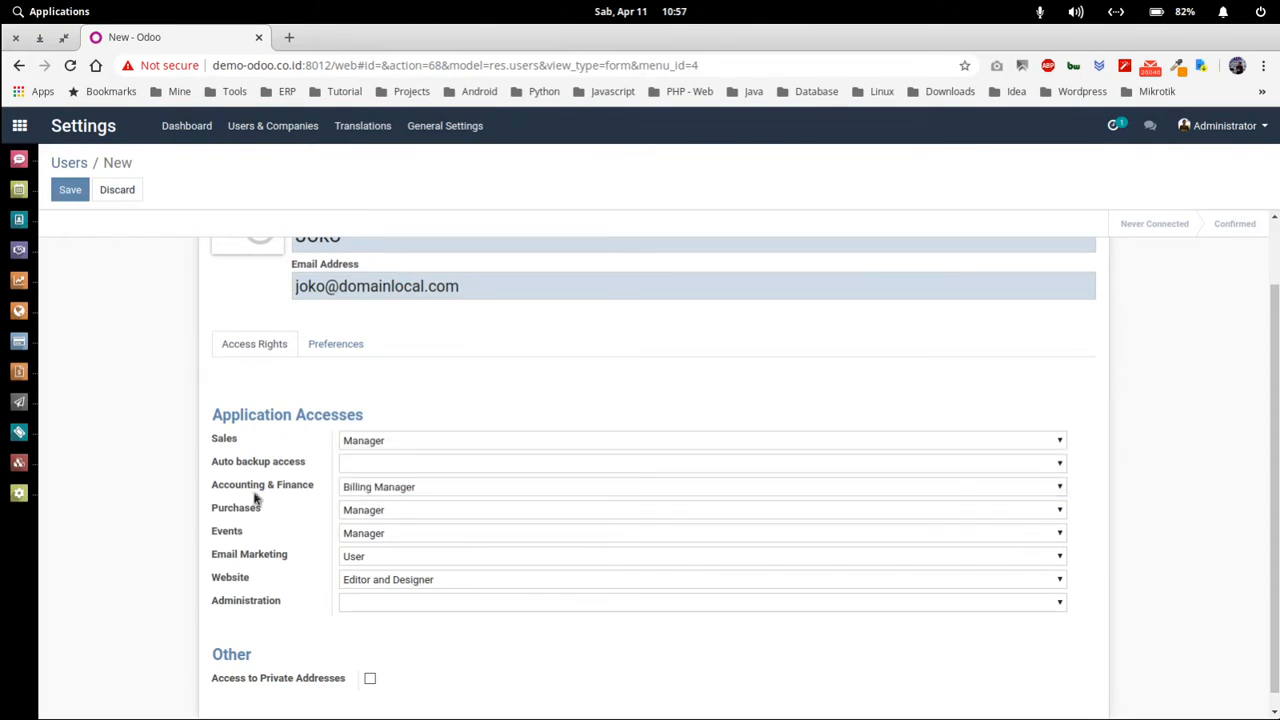
{"action": "scroll", "coordinate": [278, 601], "scroll_direction": "down", "scroll_amount": 1}
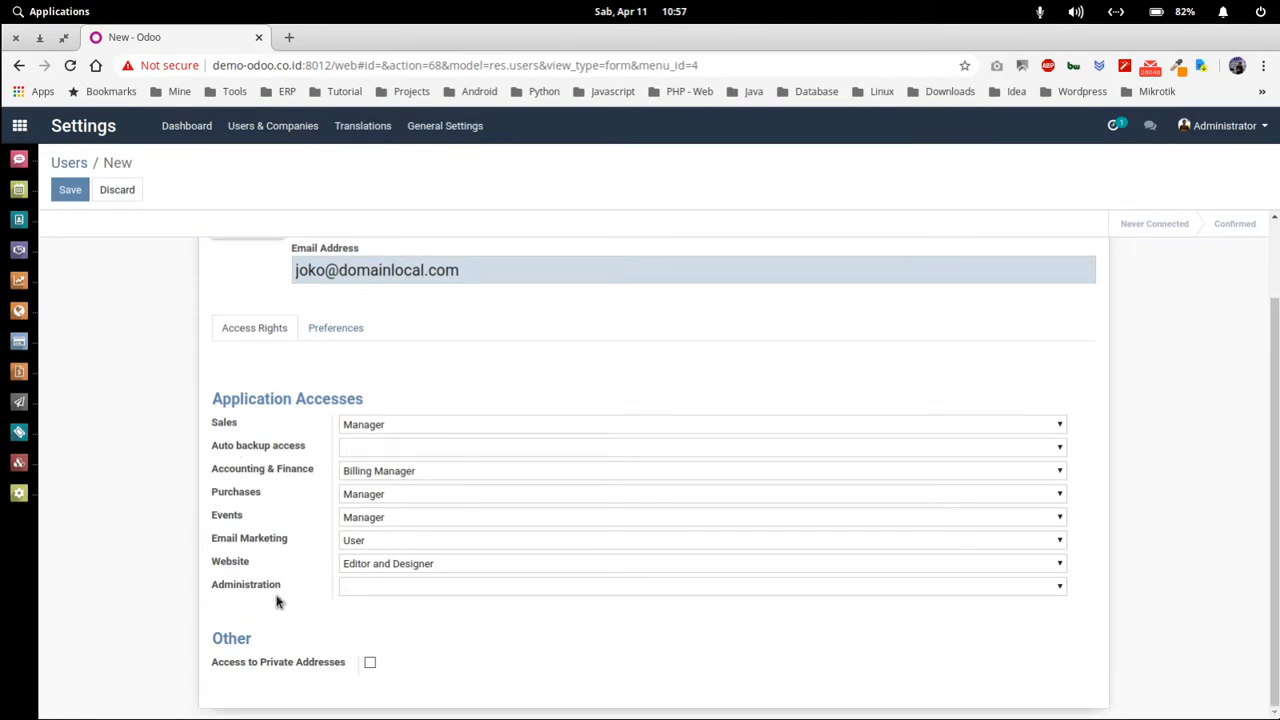
{"action": "left_click_drag", "start_coordinate": [278, 599], "coordinate": [248, 596]}
{"action": "left_click", "coordinate": [248, 594]}
{"action": "left_click", "coordinate": [373, 588]}
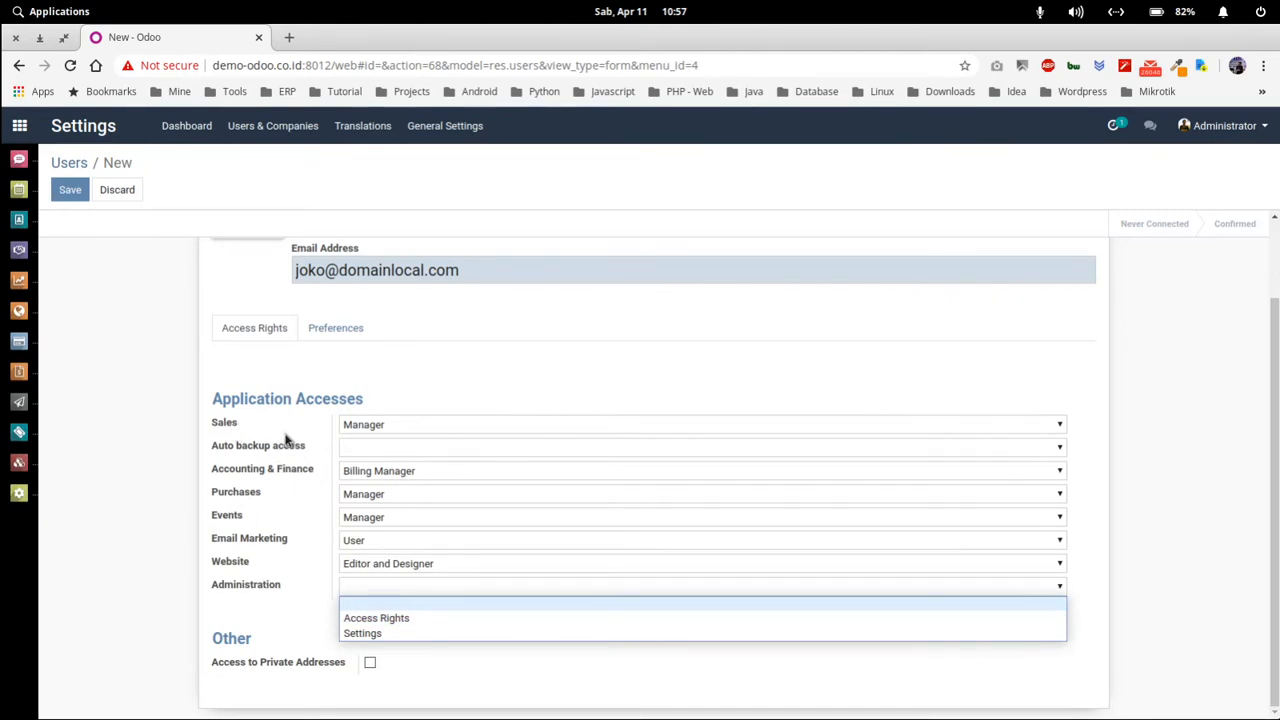
- Set the new user's Administration access to the blank option instead of Settings
{"action": "scroll", "coordinate": [330, 360], "scroll_direction": "up", "scroll_amount": 1}
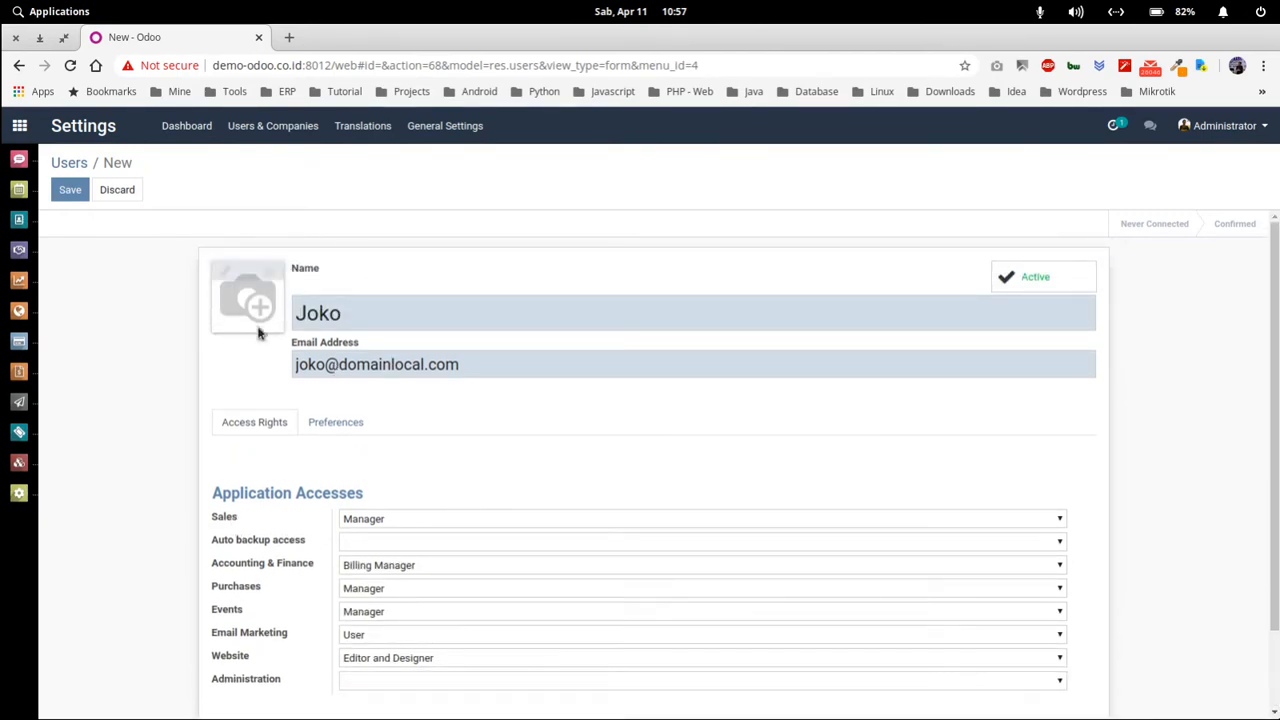
{"action": "scroll", "coordinate": [297, 452], "scroll_direction": "down", "scroll_amount": 1}
{"action": "scroll", "coordinate": [294, 545], "scroll_direction": "down", "scroll_amount": 1}
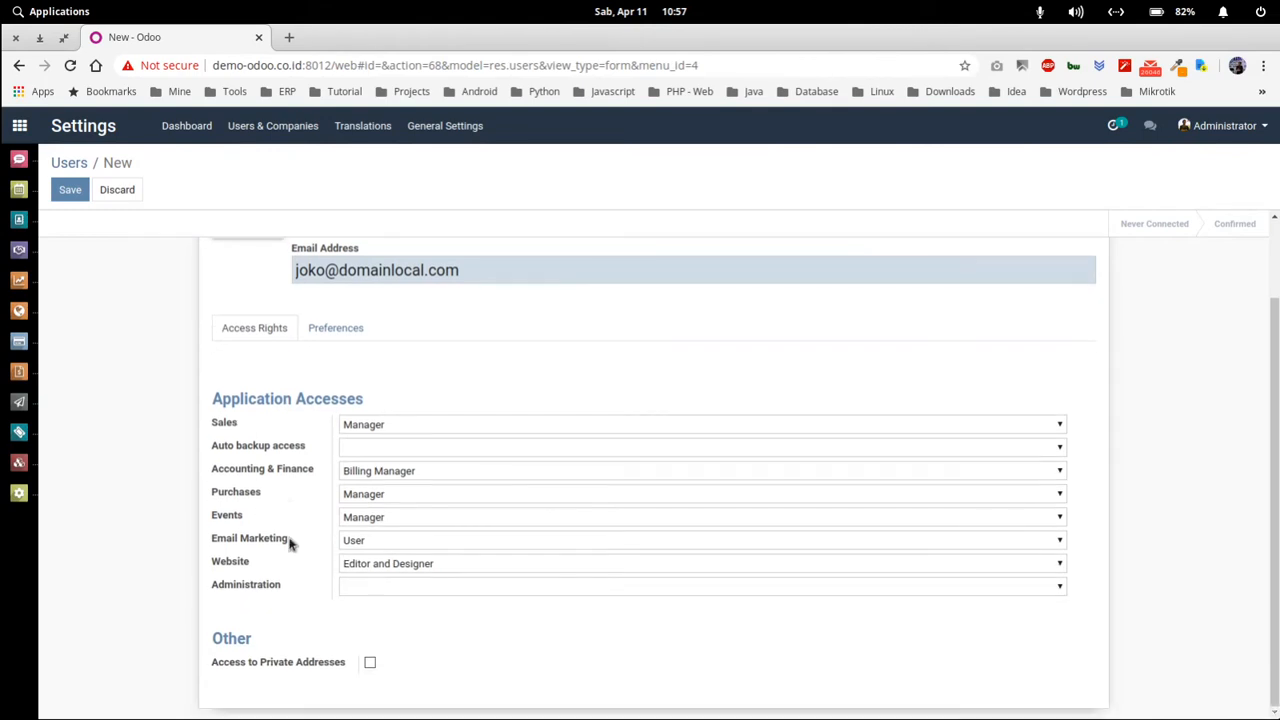
{"action": "left_click", "coordinate": [360, 586]}
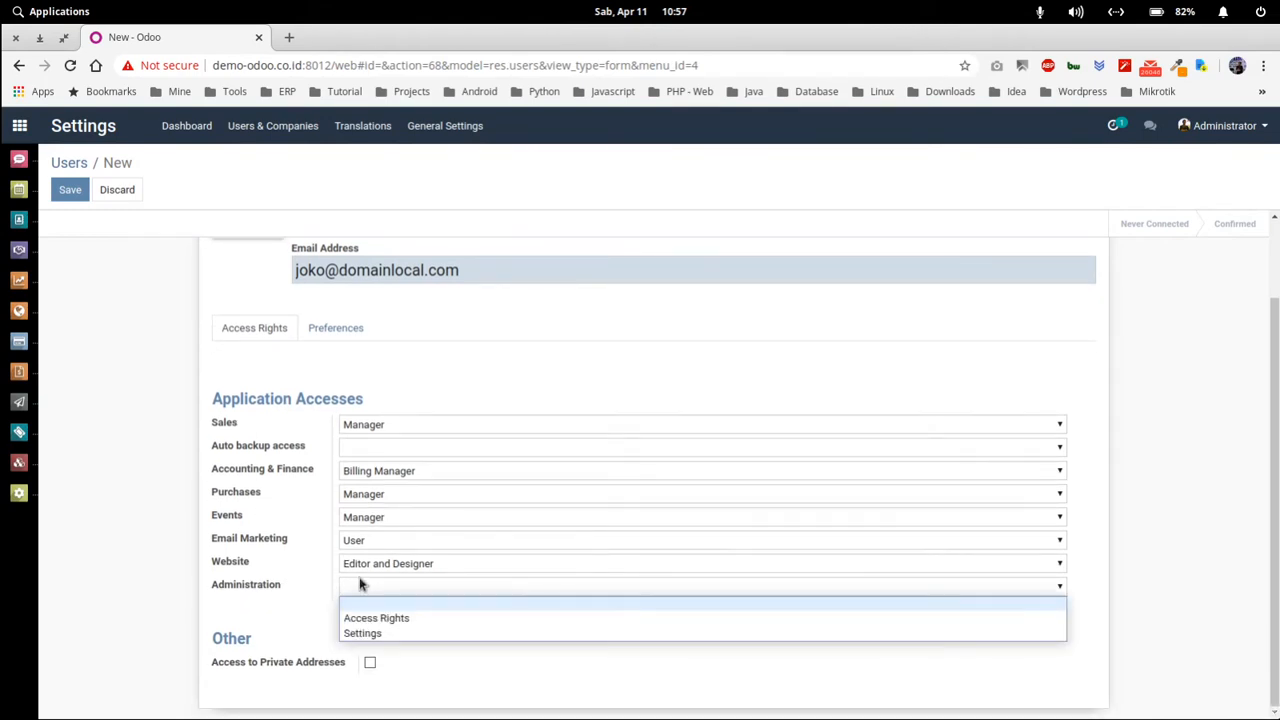
{"action": "left_click", "coordinate": [404, 636]}
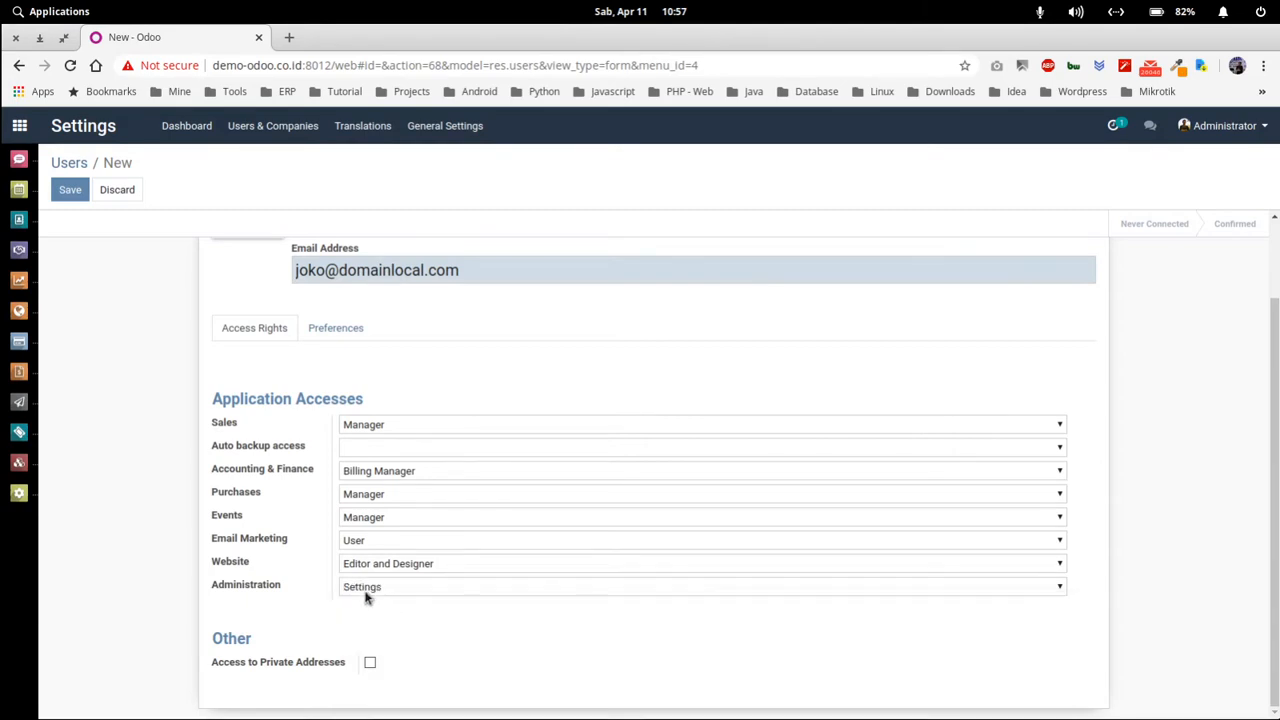
{"action": "scroll", "coordinate": [369, 378], "scroll_direction": "up", "scroll_amount": 1}
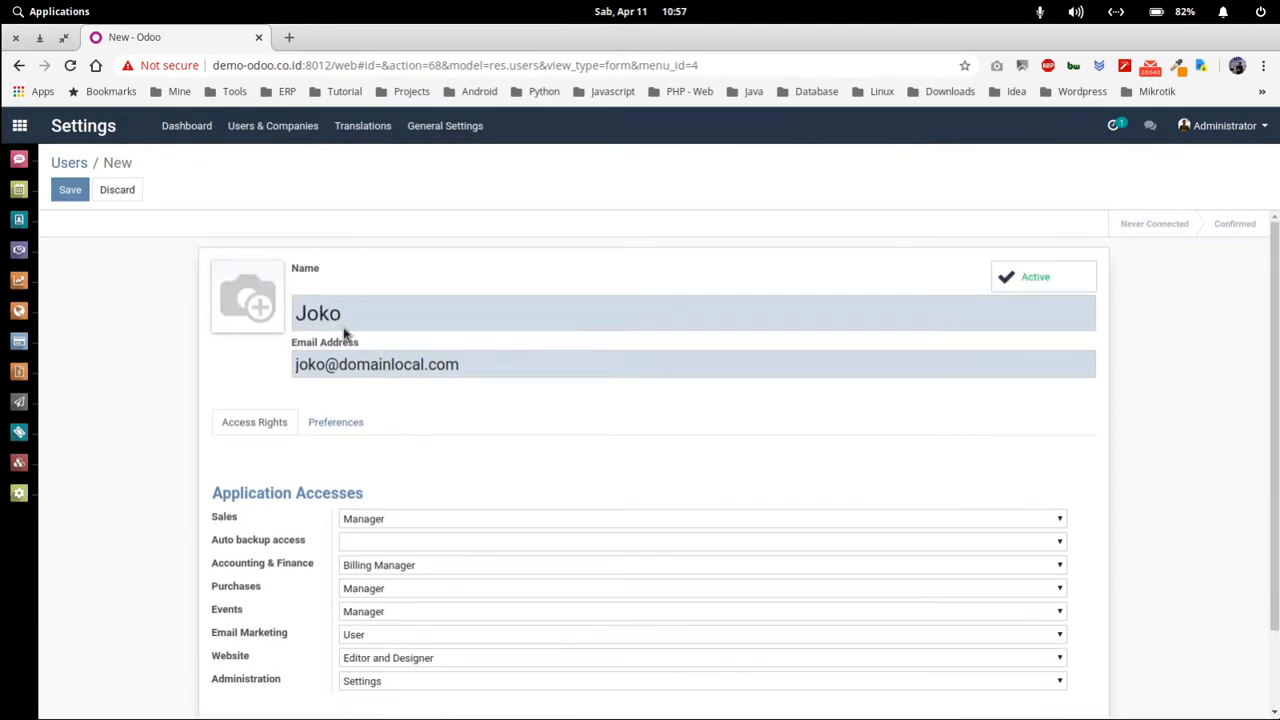
{"action": "scroll", "coordinate": [330, 400], "scroll_direction": "down", "scroll_amount": 1}
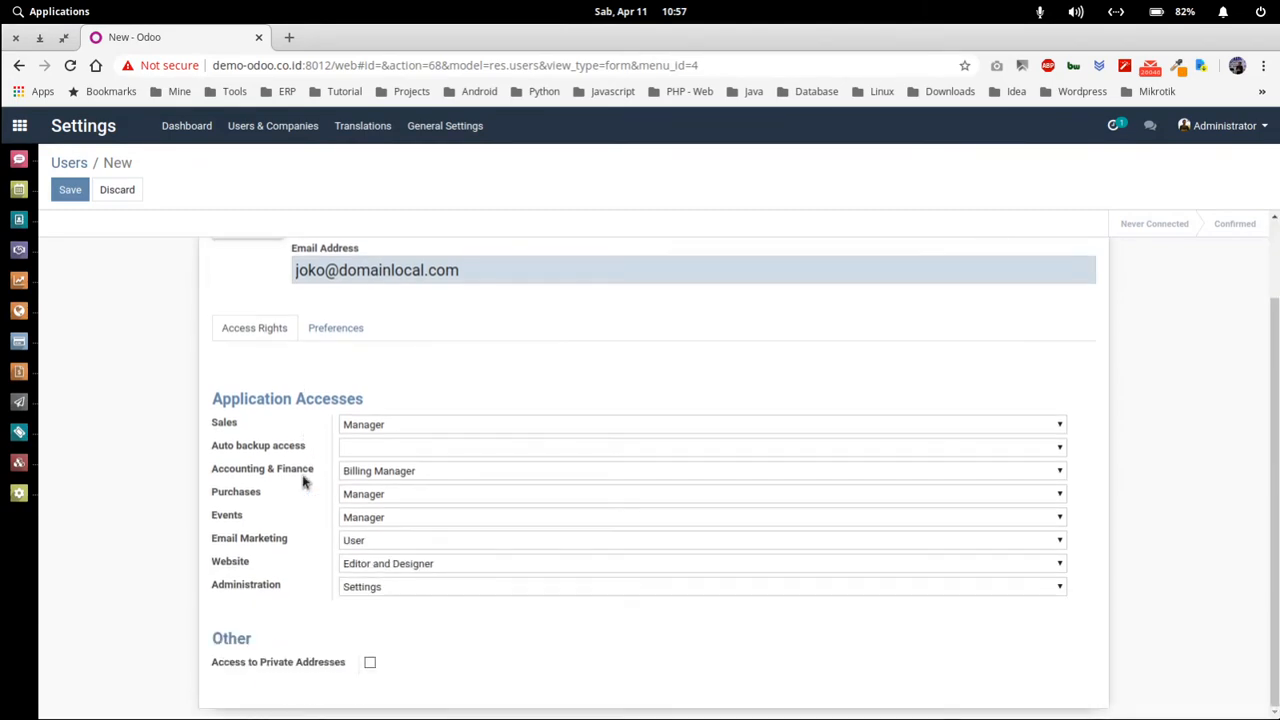
{"action": "left_click", "coordinate": [370, 588]}
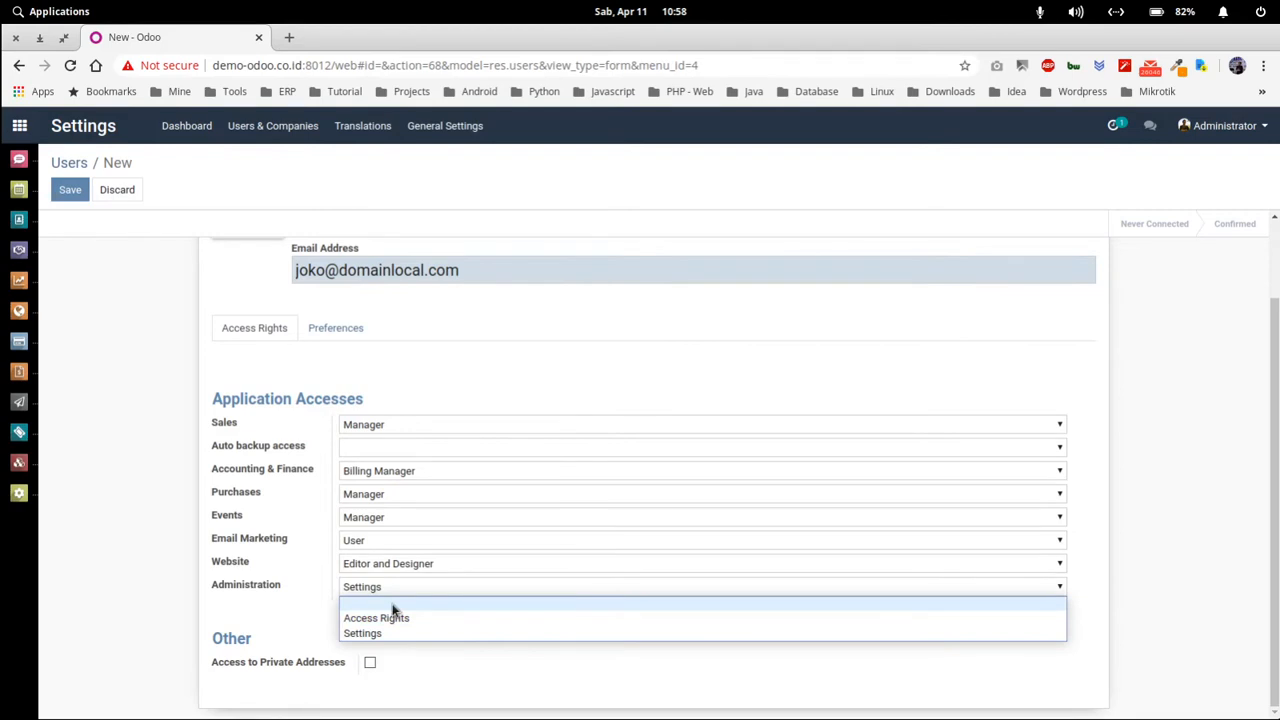
{"action": "left_click", "coordinate": [392, 606]}
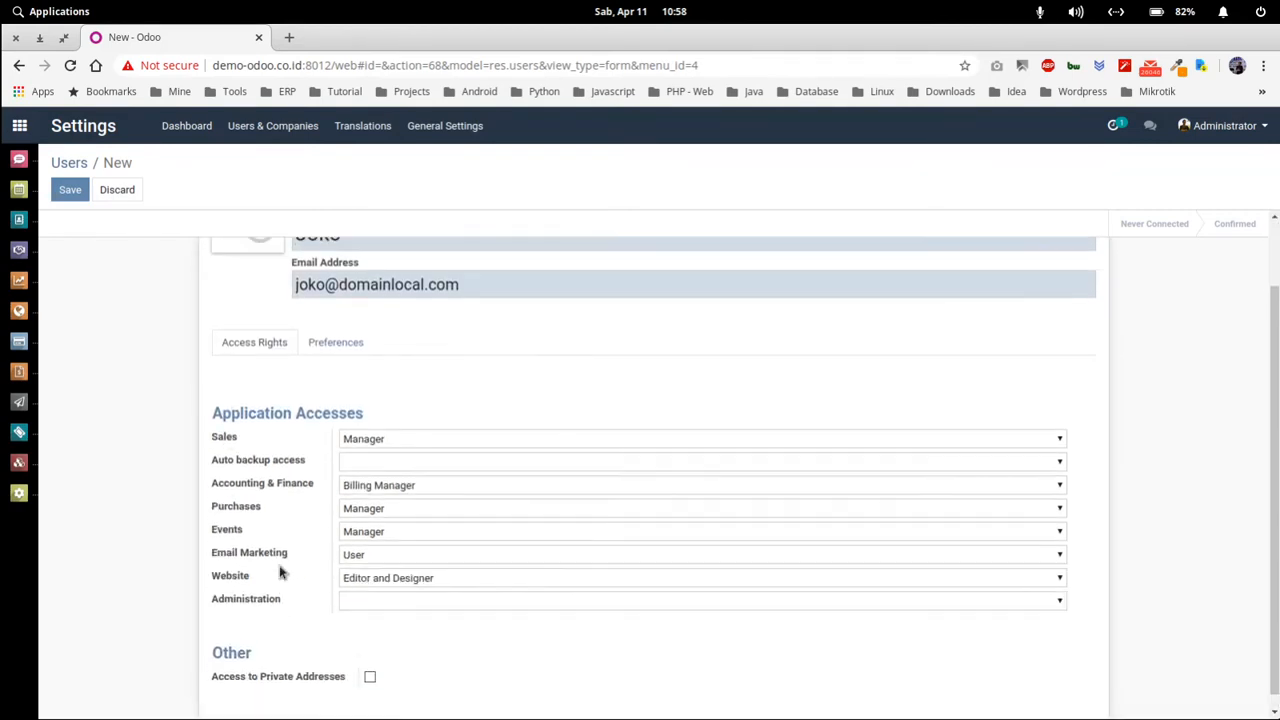
- Set Sales to User: Own Documents Only and clear Accounting & Finance and Purchases access
{"action": "left_click", "coordinate": [376, 442]}
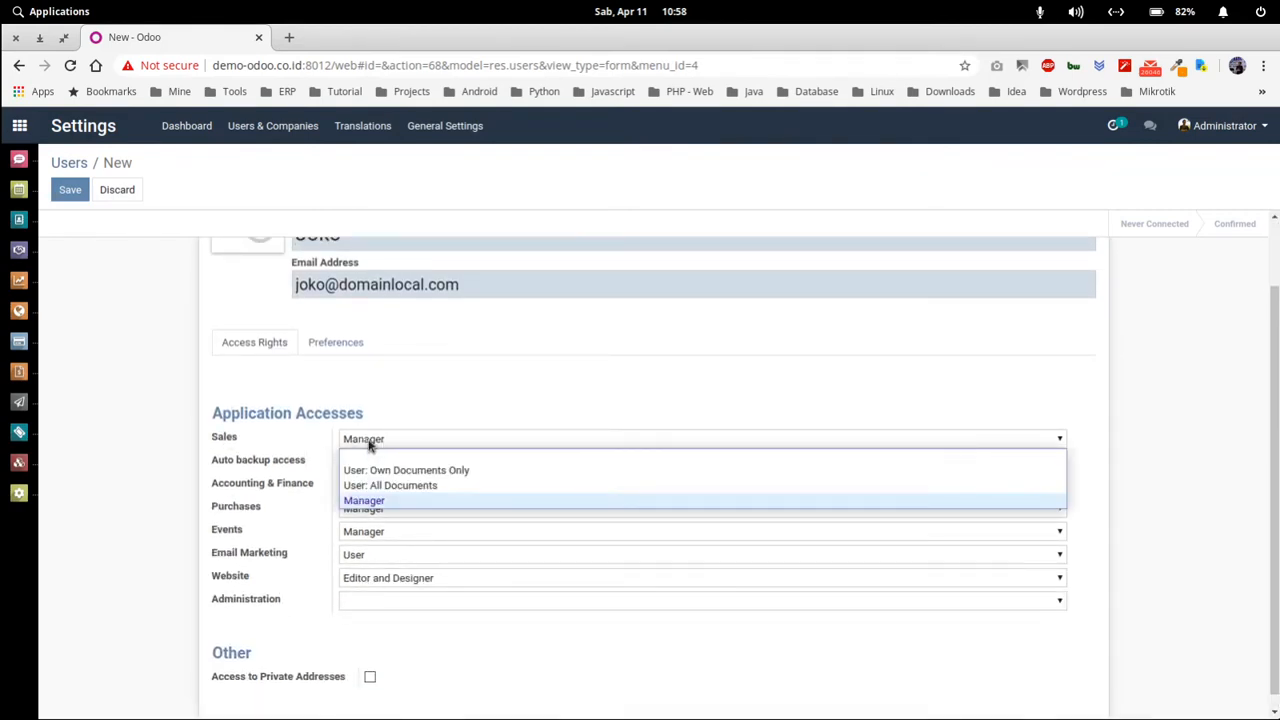
{"action": "left_click", "coordinate": [446, 477]}
{"action": "left_click", "coordinate": [412, 487]}
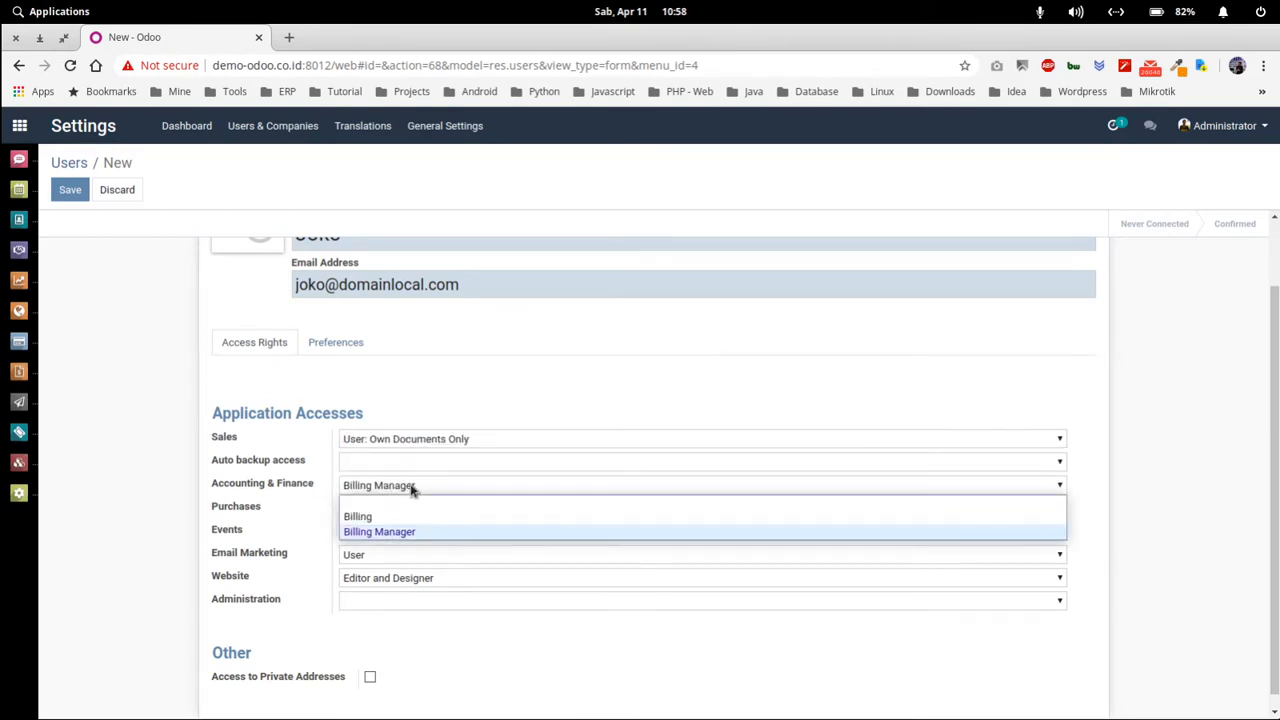
{"action": "left_click", "coordinate": [397, 501]}
{"action": "left_click", "coordinate": [406, 510]}
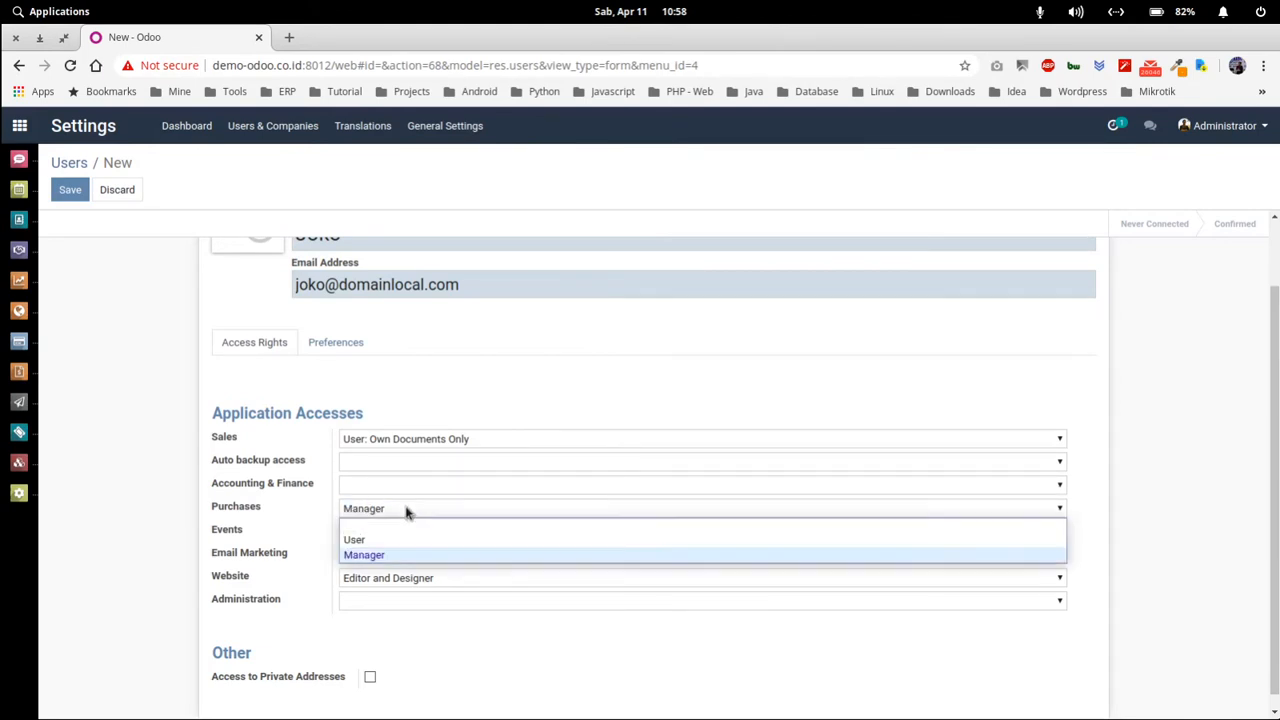
{"action": "left_click", "coordinate": [375, 533]}
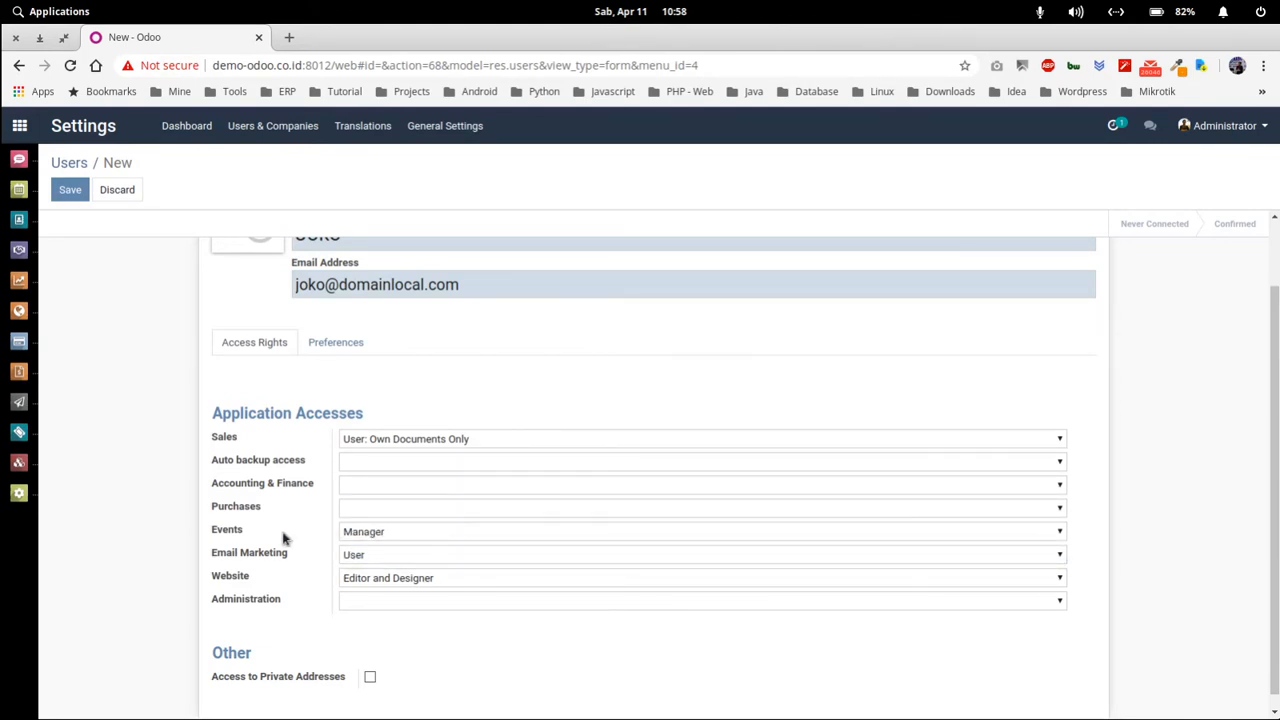
- Set Events access to User and clear Website access
{"action": "left_click", "coordinate": [394, 533]}
{"action": "left_click", "coordinate": [386, 561]}
{"action": "scroll", "coordinate": [313, 574], "scroll_direction": "down", "scroll_amount": 1}
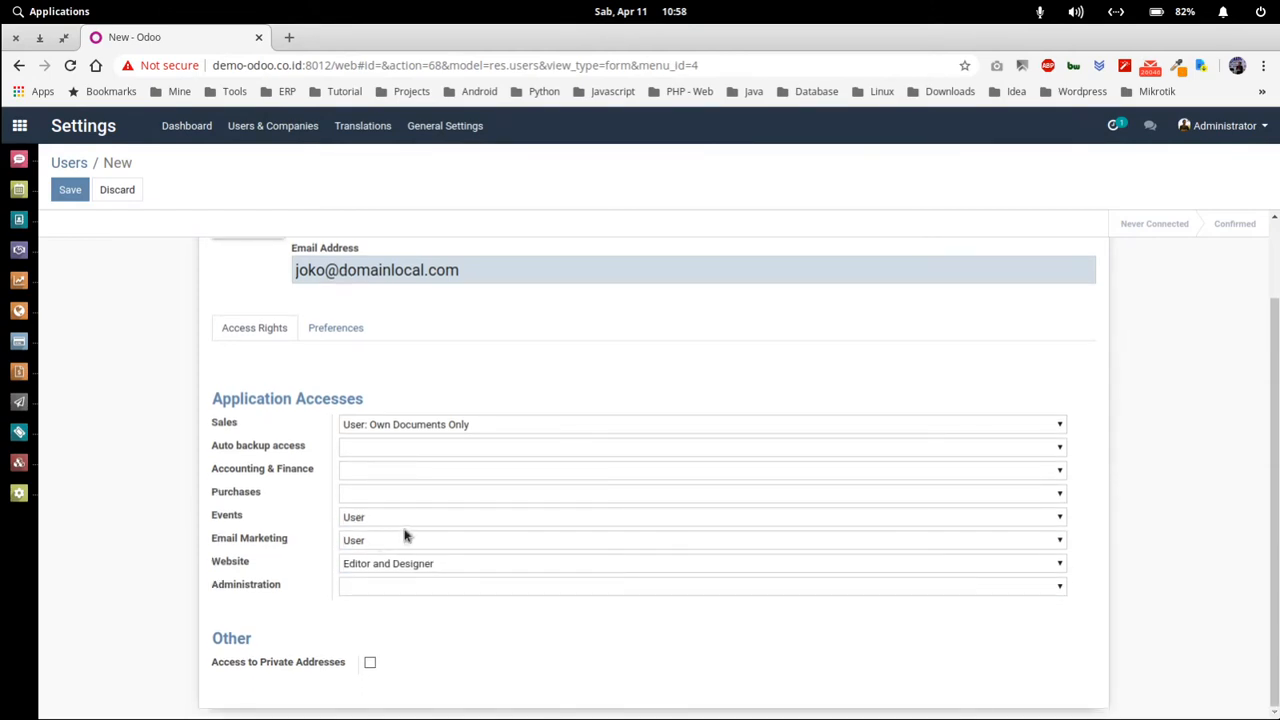
{"action": "left_click", "coordinate": [383, 566]}
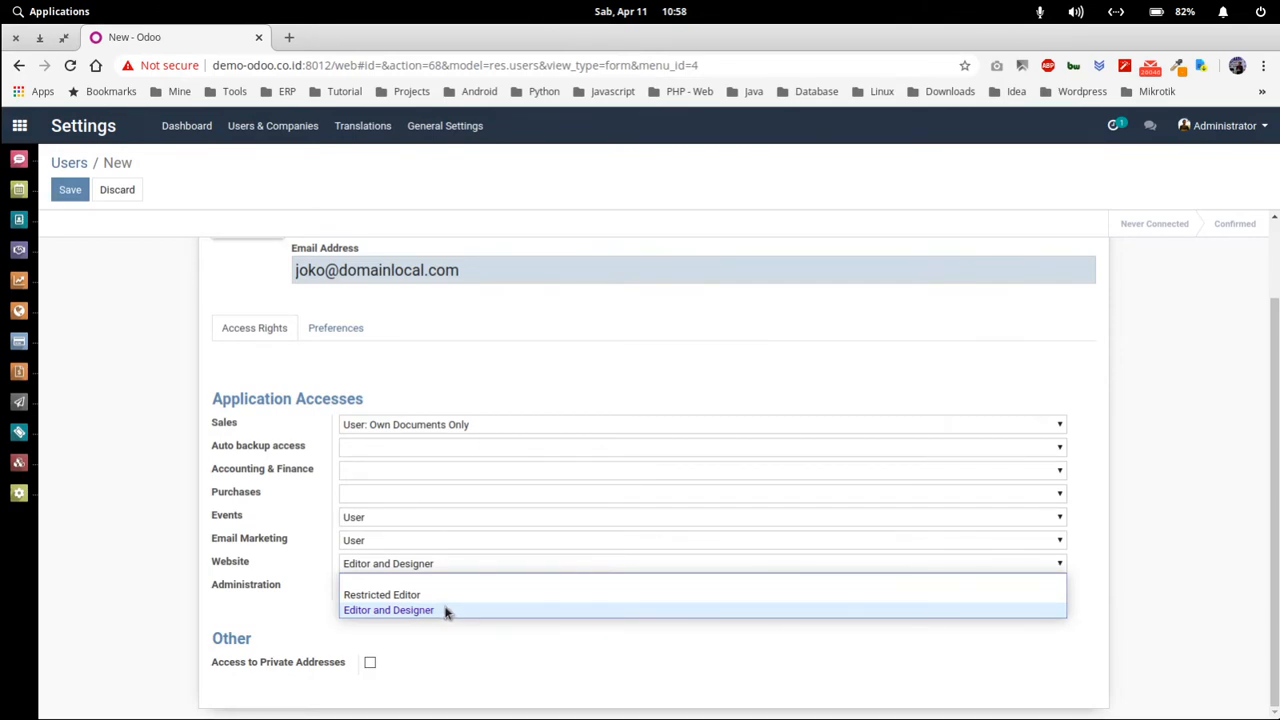
{"action": "left_click", "coordinate": [406, 584]}
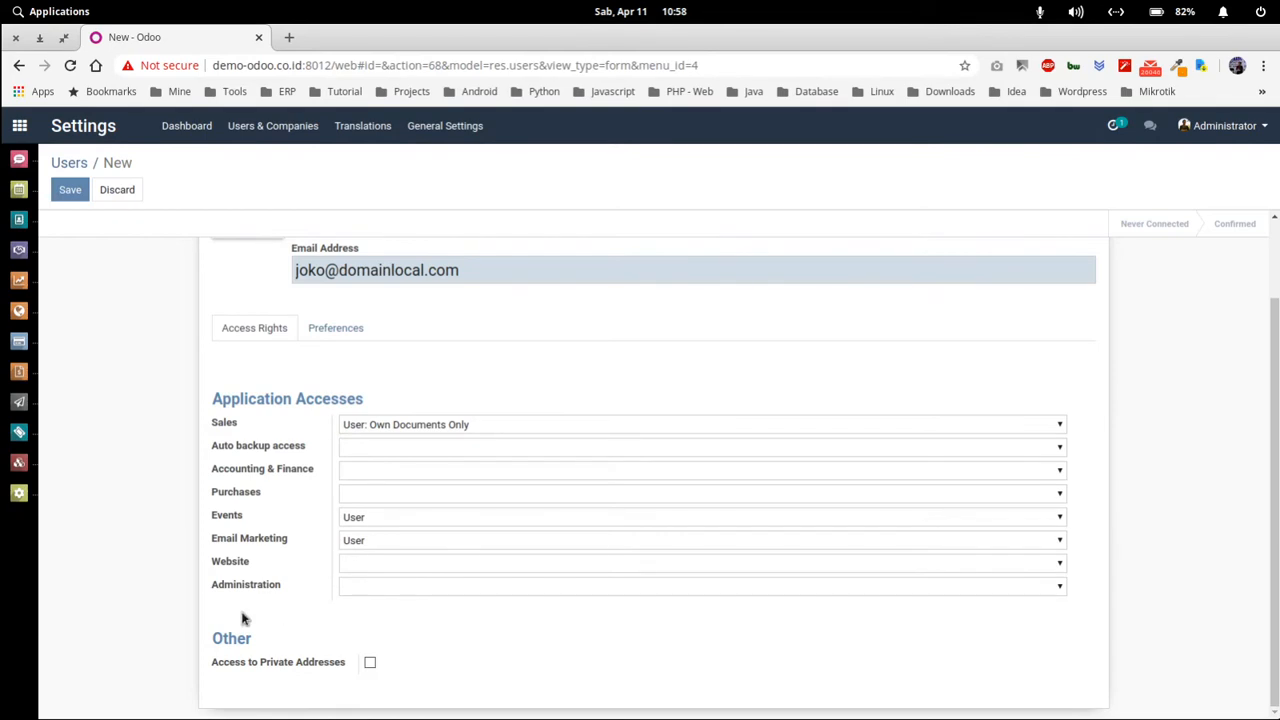
{"action": "scroll", "coordinate": [253, 510], "scroll_direction": "up", "scroll_amount": 2}
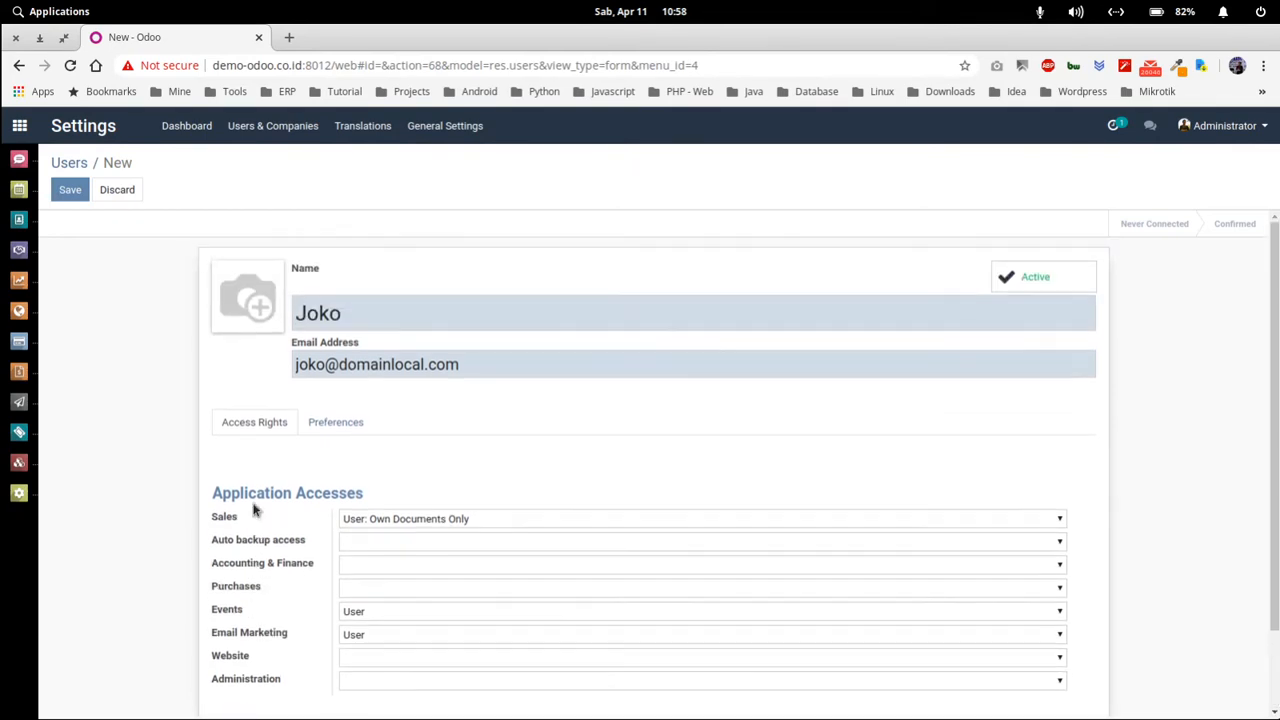
{"action": "left_click", "coordinate": [346, 425]}
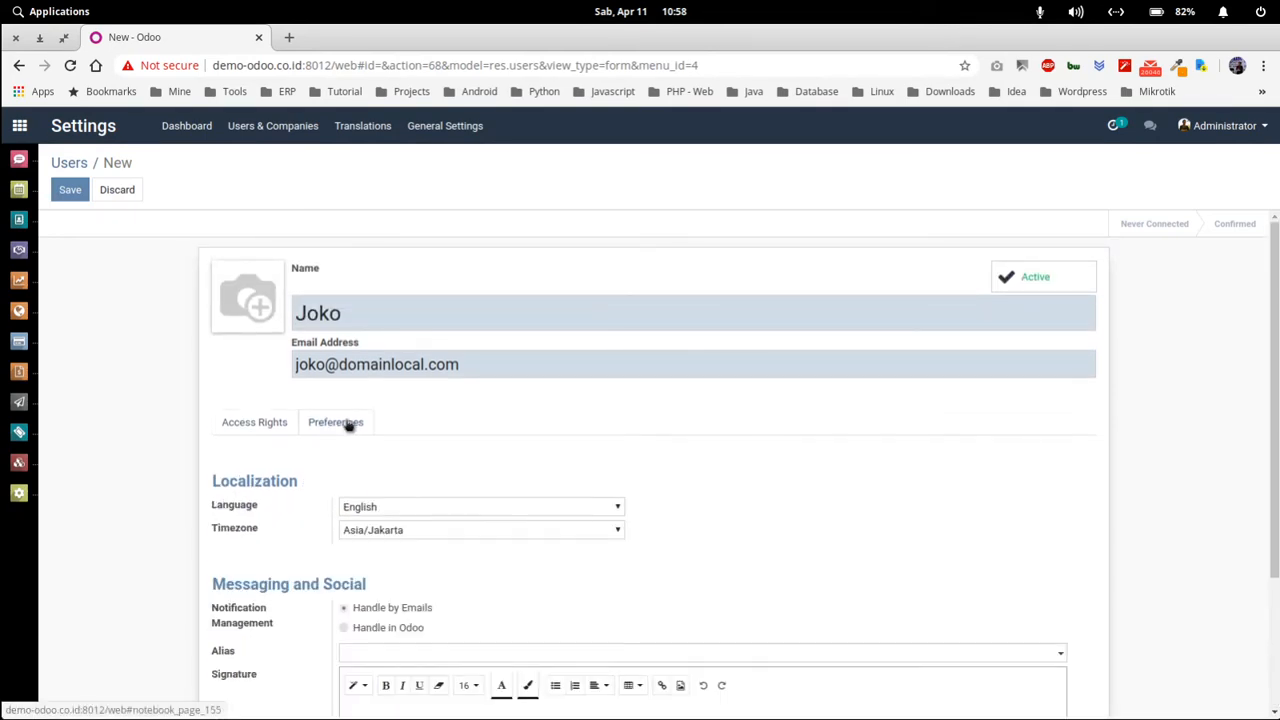
{"action": "scroll", "coordinate": [240, 556], "scroll_direction": "down", "scroll_amount": 1}
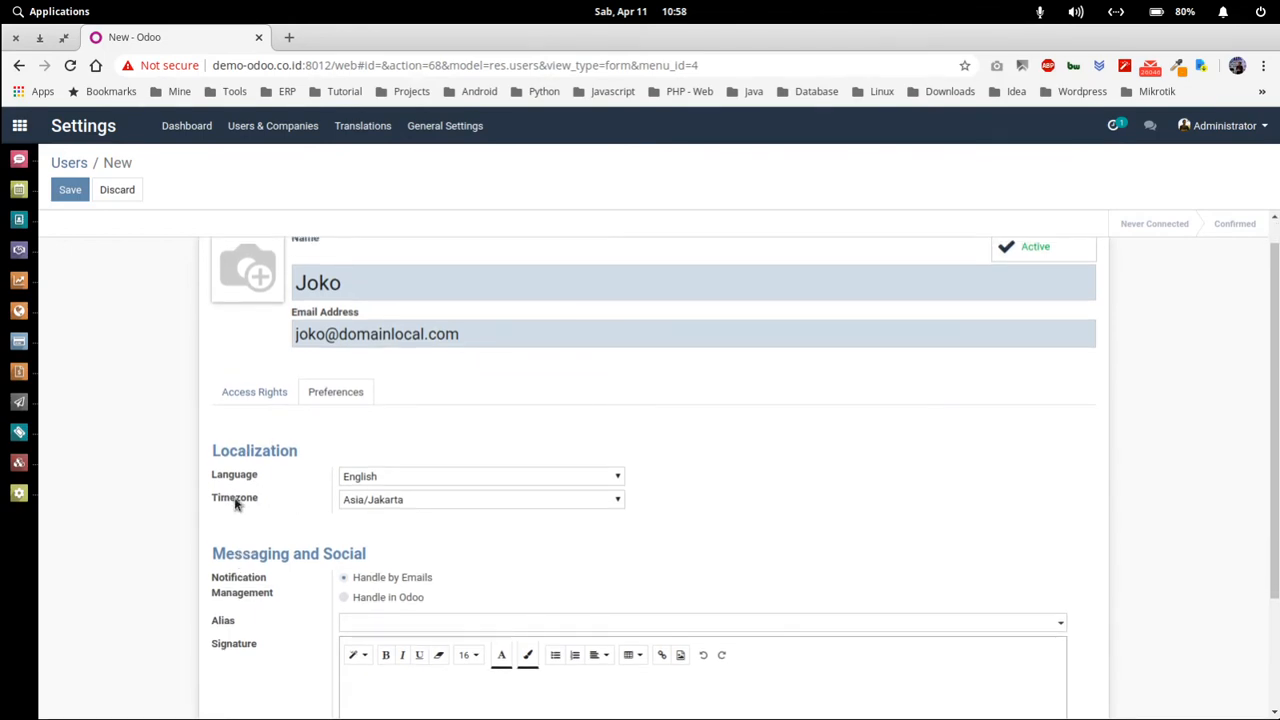
{"action": "scroll", "coordinate": [236, 505], "scroll_direction": "up", "scroll_amount": 1}
{"action": "scroll", "coordinate": [238, 505], "scroll_direction": "down", "scroll_amount": 1}
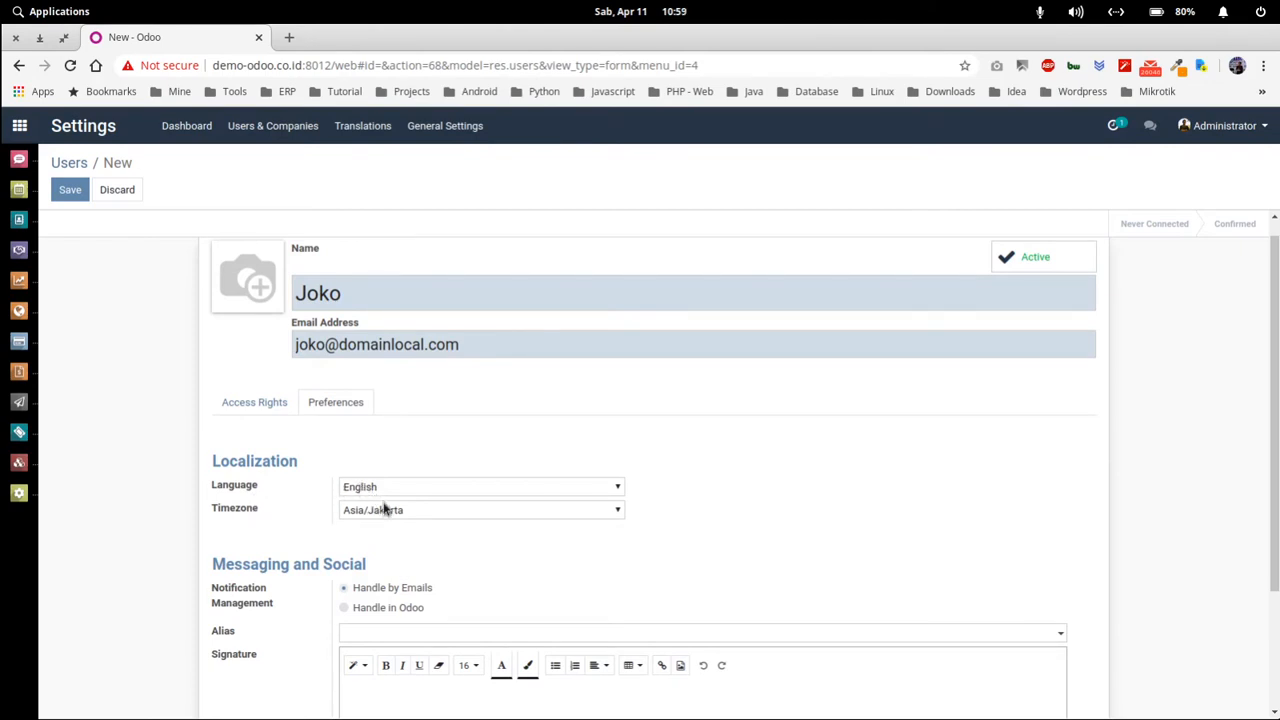
{"action": "scroll", "coordinate": [397, 527], "scroll_direction": "down", "scroll_amount": 1}
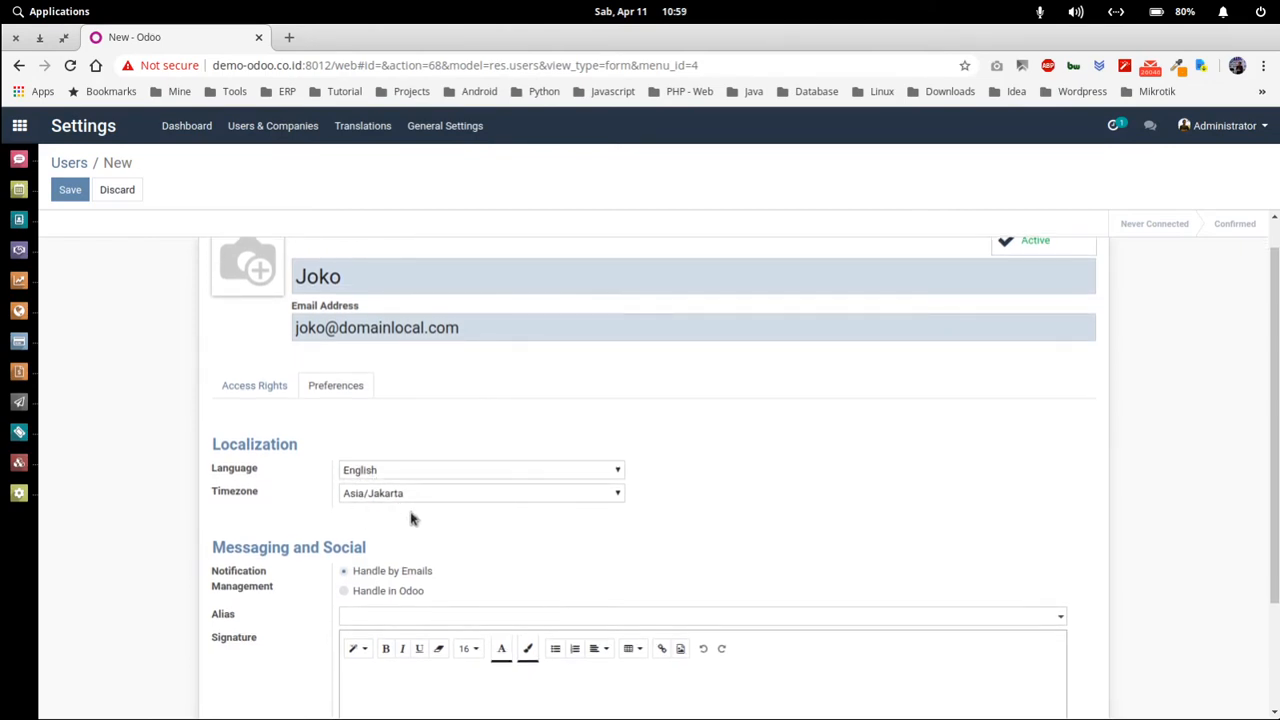
{"action": "scroll", "coordinate": [437, 522], "scroll_direction": "down", "scroll_amount": 3}
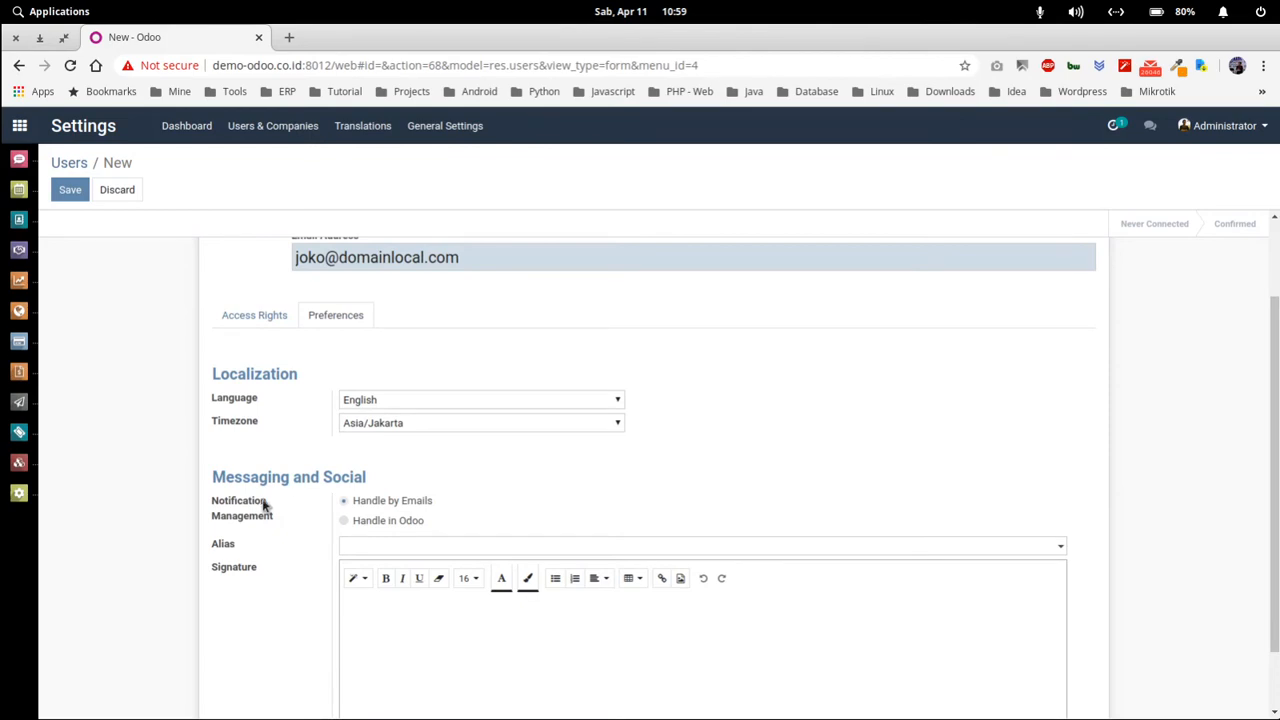
{"action": "scroll", "coordinate": [417, 497], "scroll_direction": "down", "scroll_amount": 3}
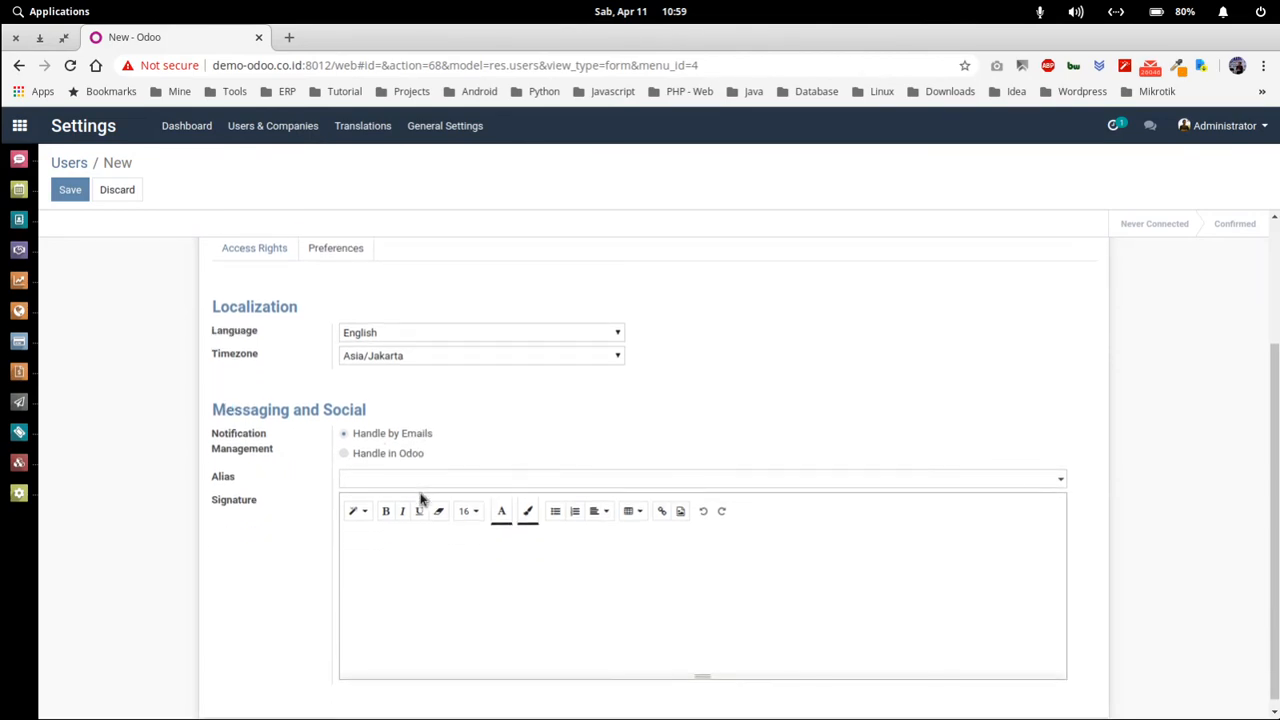
{"action": "left_click_drag", "start_coordinate": [238, 479], "coordinate": [217, 476]}
{"action": "left_click", "coordinate": [244, 485]}
{"action": "scroll", "coordinate": [286, 523], "scroll_direction": "down", "scroll_amount": 1}
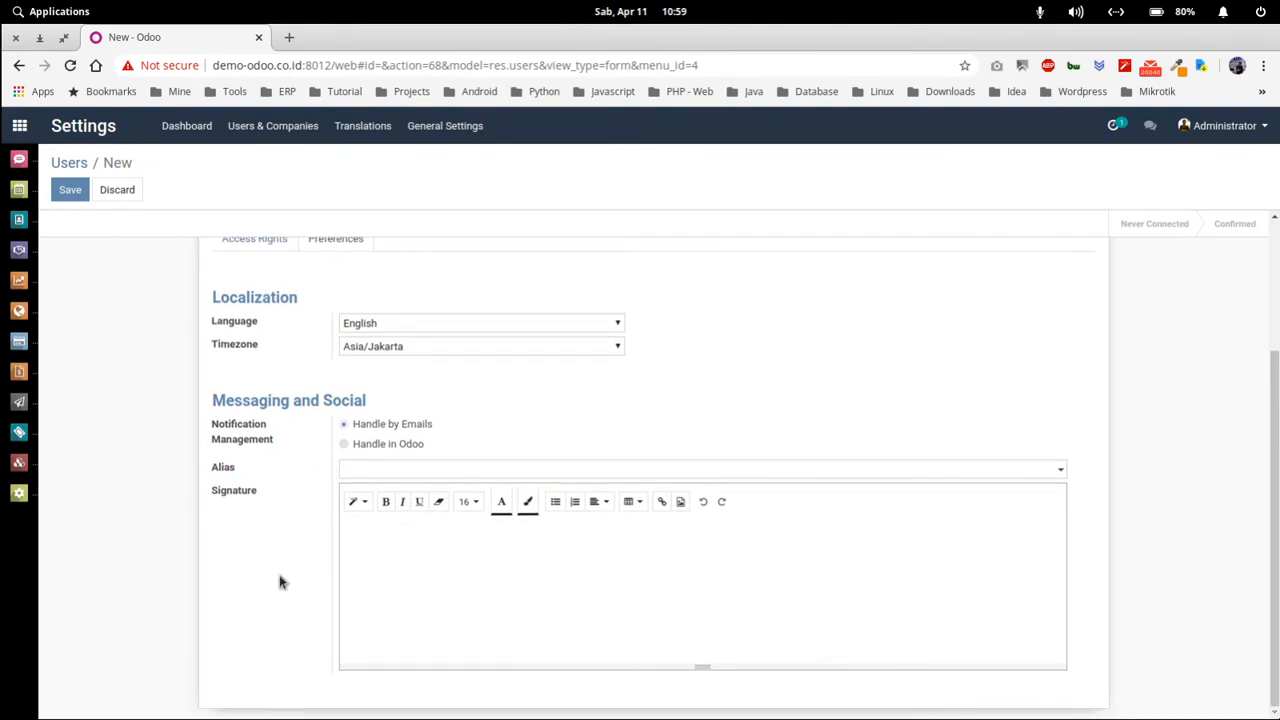
{"action": "scroll", "coordinate": [284, 583], "scroll_direction": "up", "scroll_amount": 2}
{"action": "scroll", "coordinate": [308, 455], "scroll_direction": "down", "scroll_amount": 2}
{"action": "scroll", "coordinate": [309, 451], "scroll_direction": "up", "scroll_amount": 2}
{"action": "left_click", "coordinate": [241, 425]}
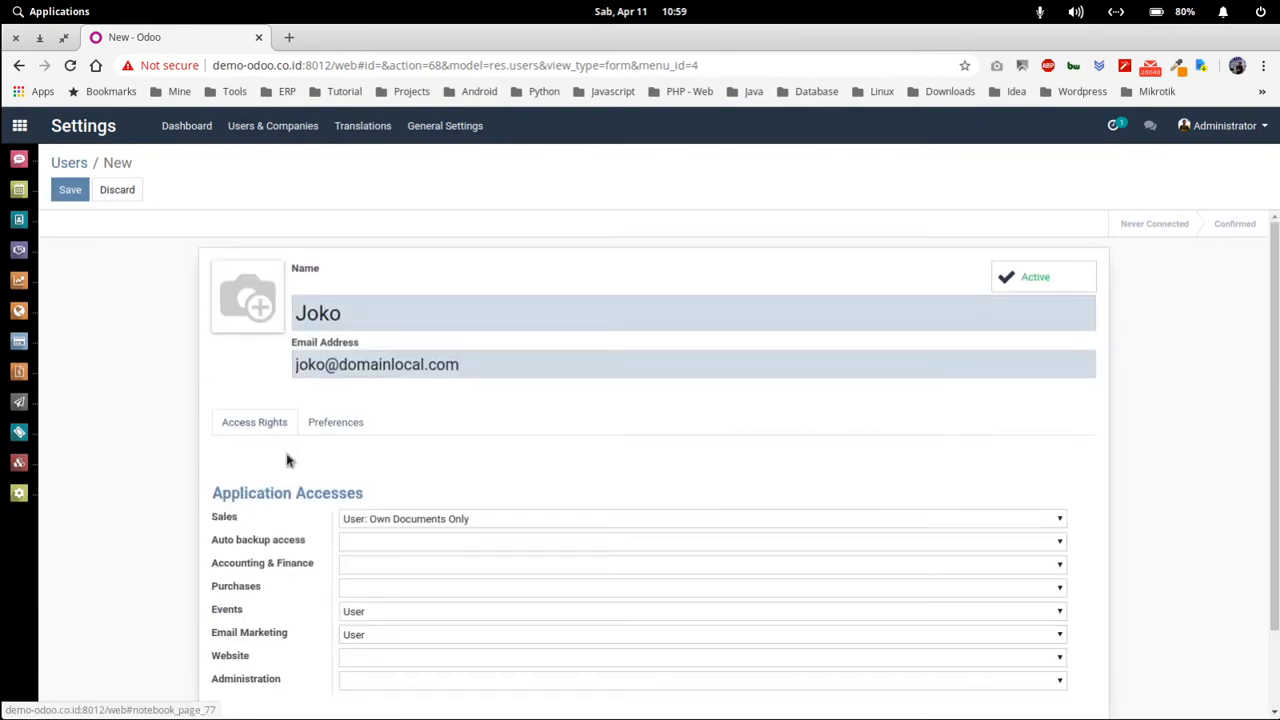
- Save the new user record with its reduced access rights
{"action": "left_click", "coordinate": [70, 193]}
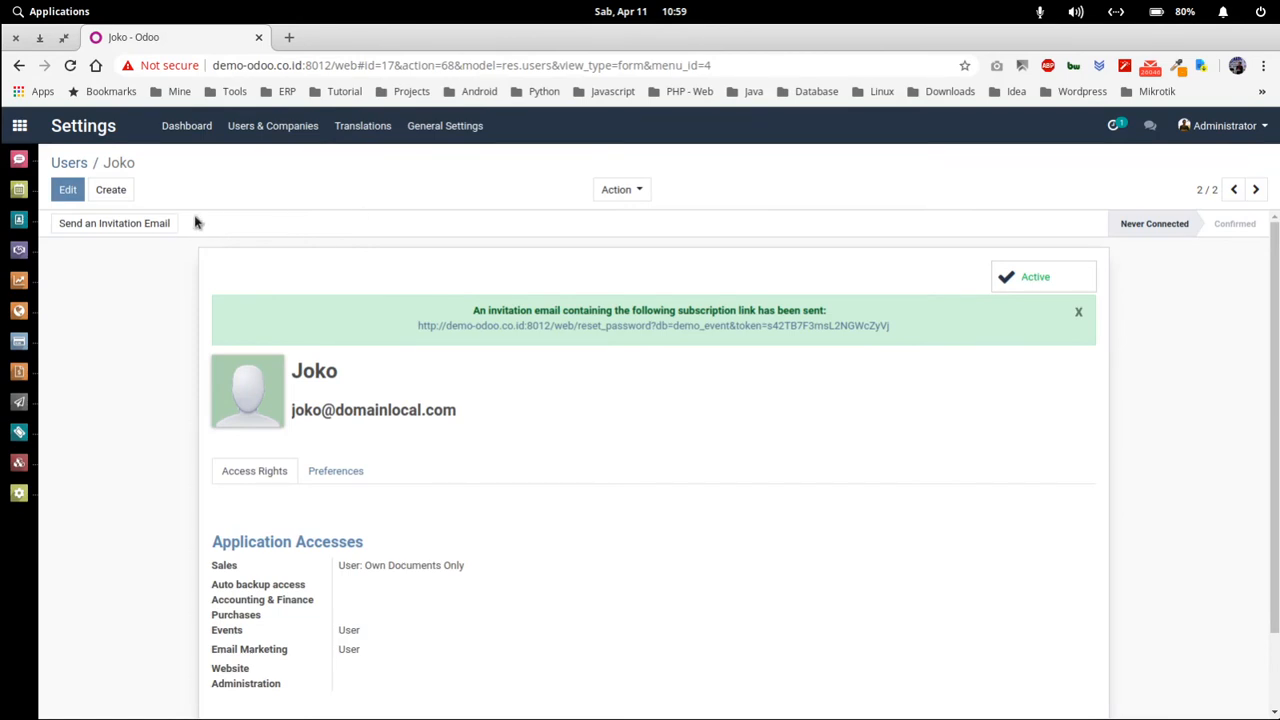
- Give the user a new password through Action > Change Password
{"action": "left_click", "coordinate": [634, 190]}
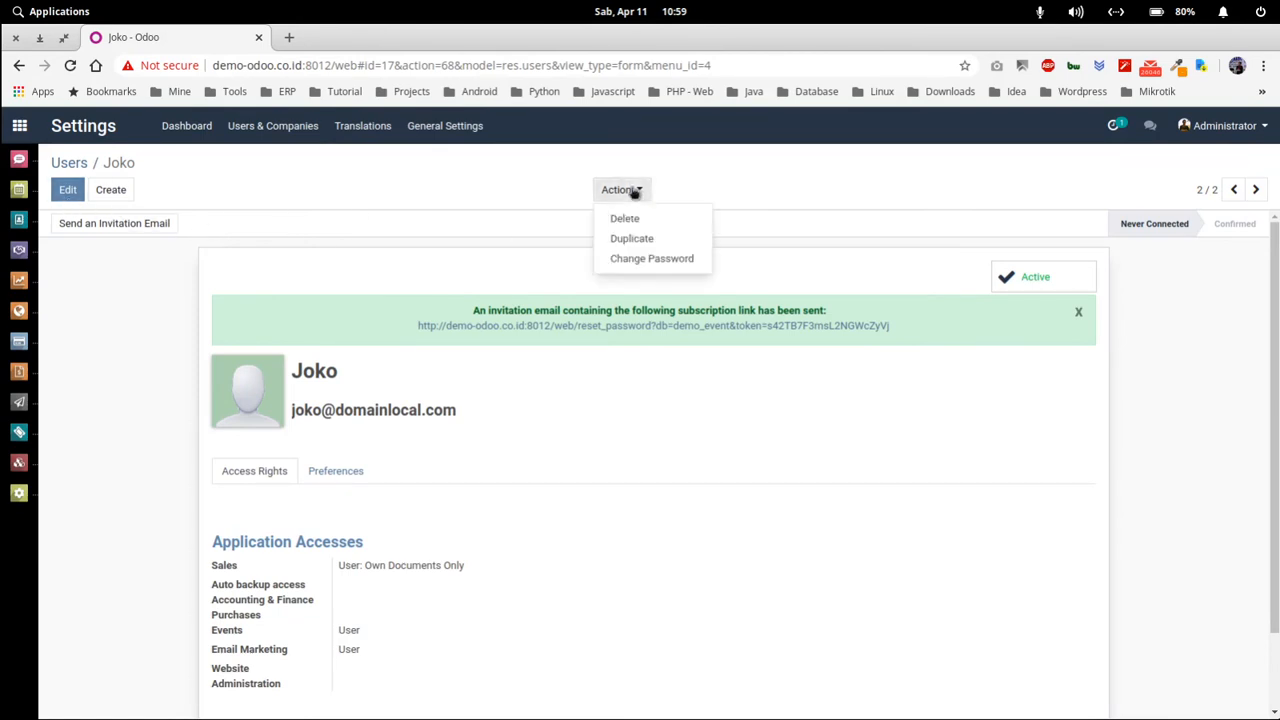
{"action": "left_click", "coordinate": [656, 261]}
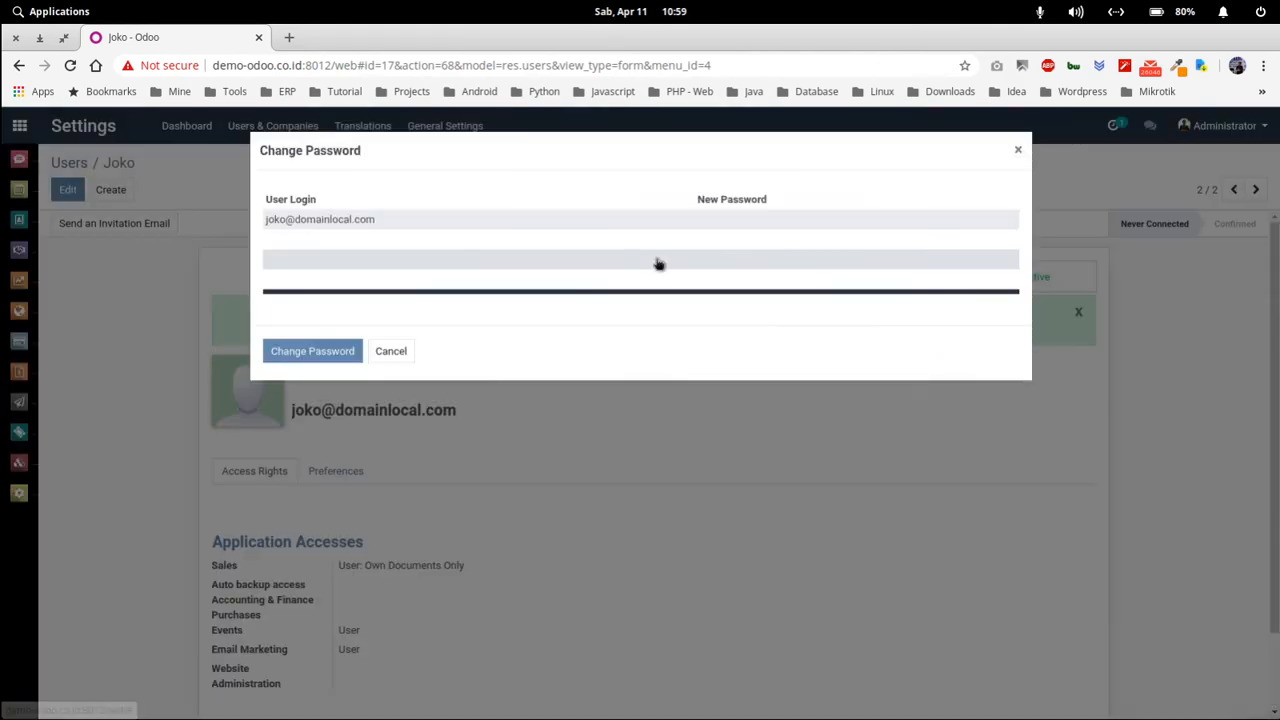
{"action": "left_click", "coordinate": [763, 219]}
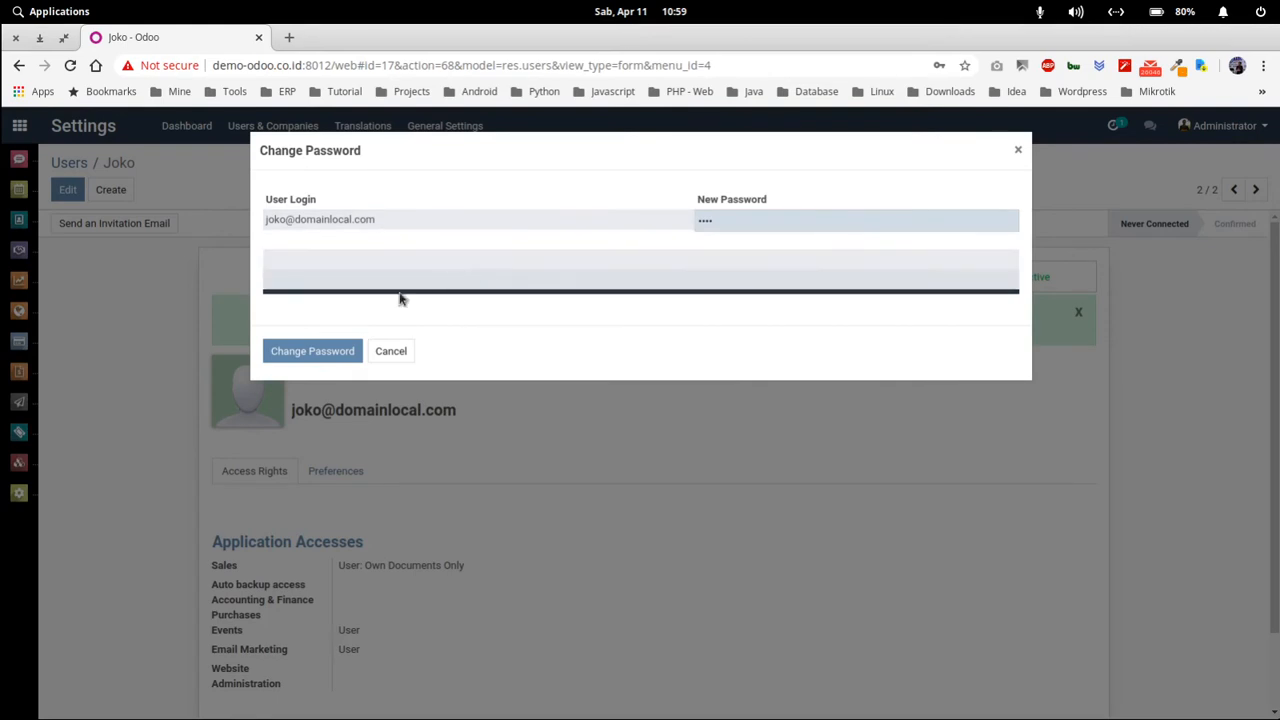
{"action": "left_click", "coordinate": [313, 356]}
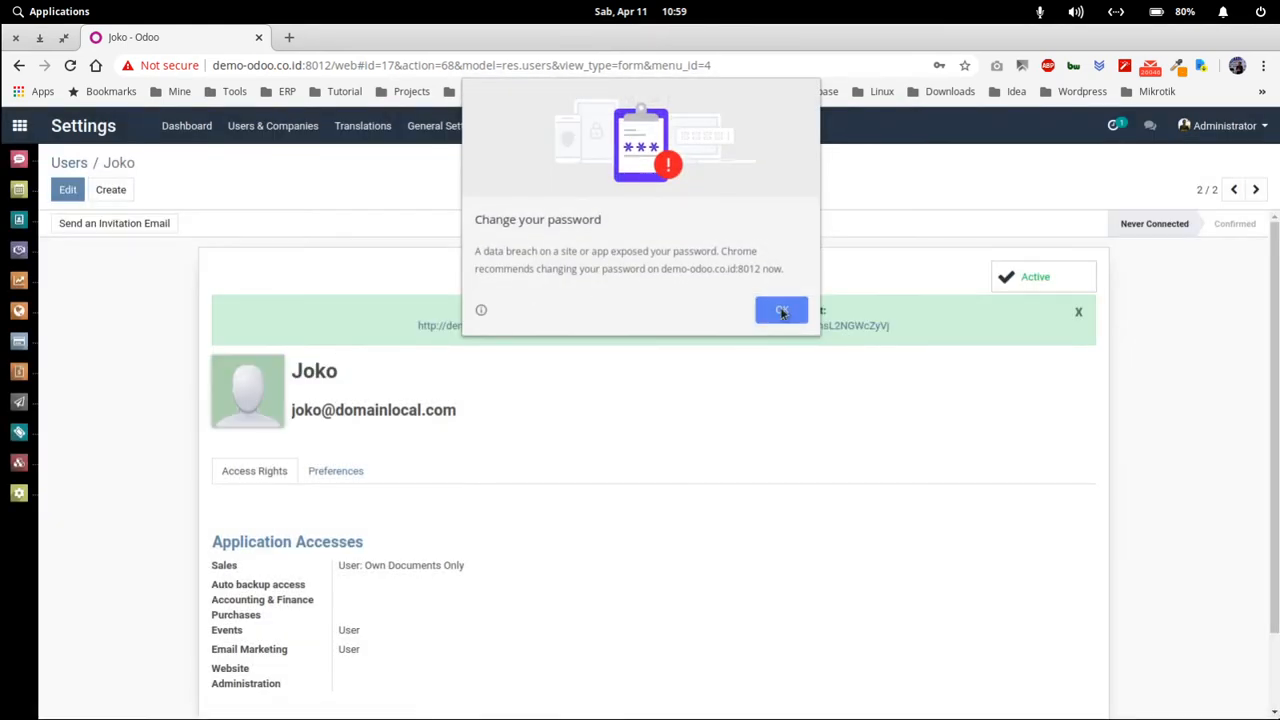
{"action": "left_click", "coordinate": [782, 312]}
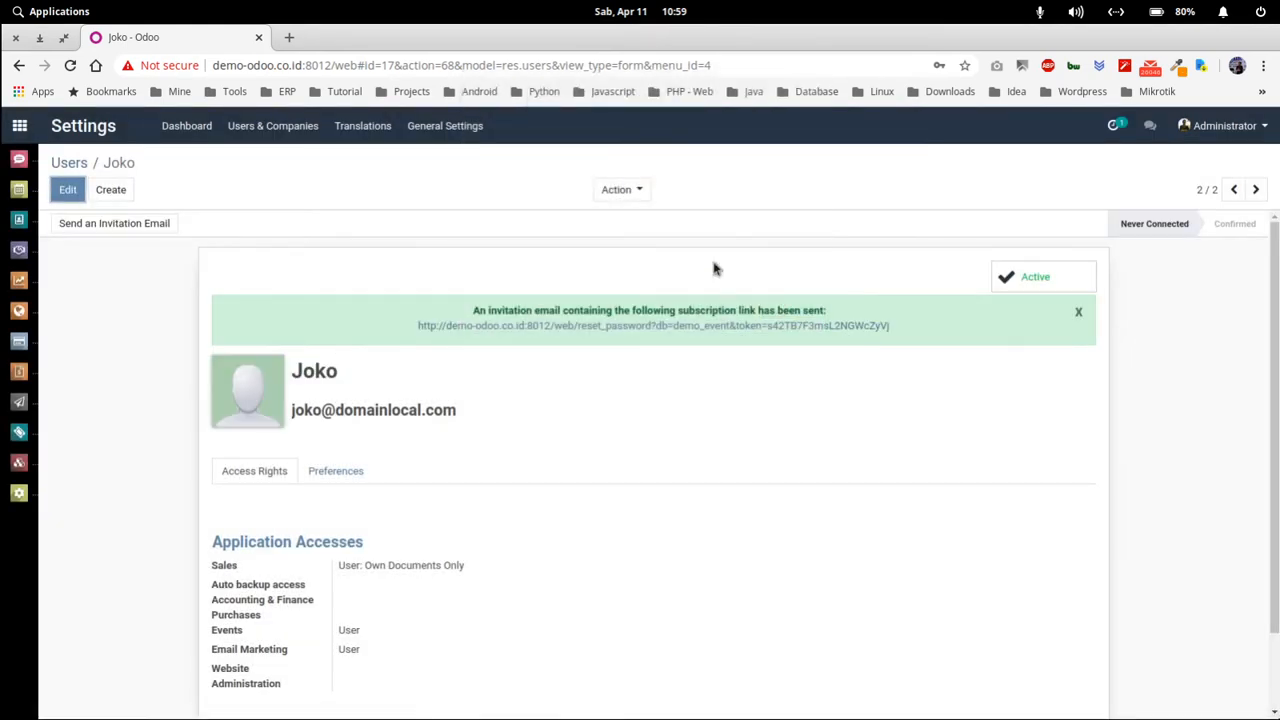
- Select the user's login e-mail address on the form
{"action": "scroll", "coordinate": [546, 400], "scroll_direction": "down", "scroll_amount": 2}
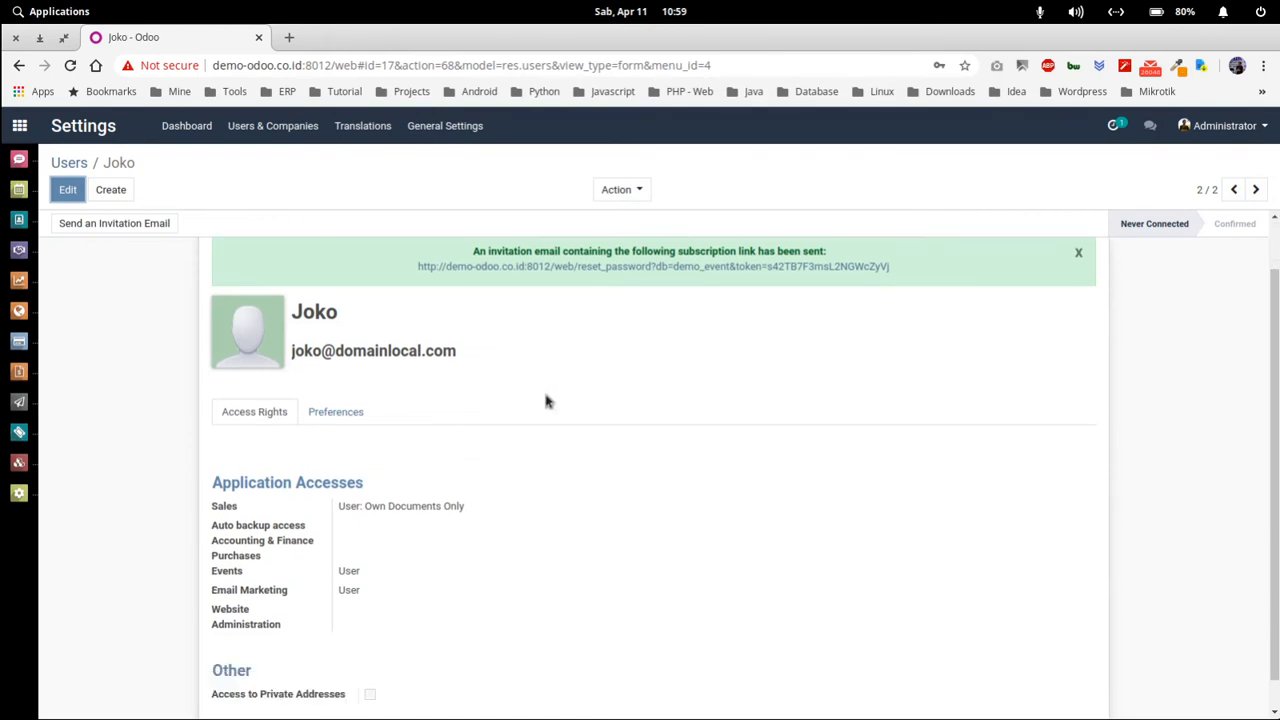
{"action": "scroll", "coordinate": [546, 400], "scroll_direction": "up", "scroll_amount": 2}
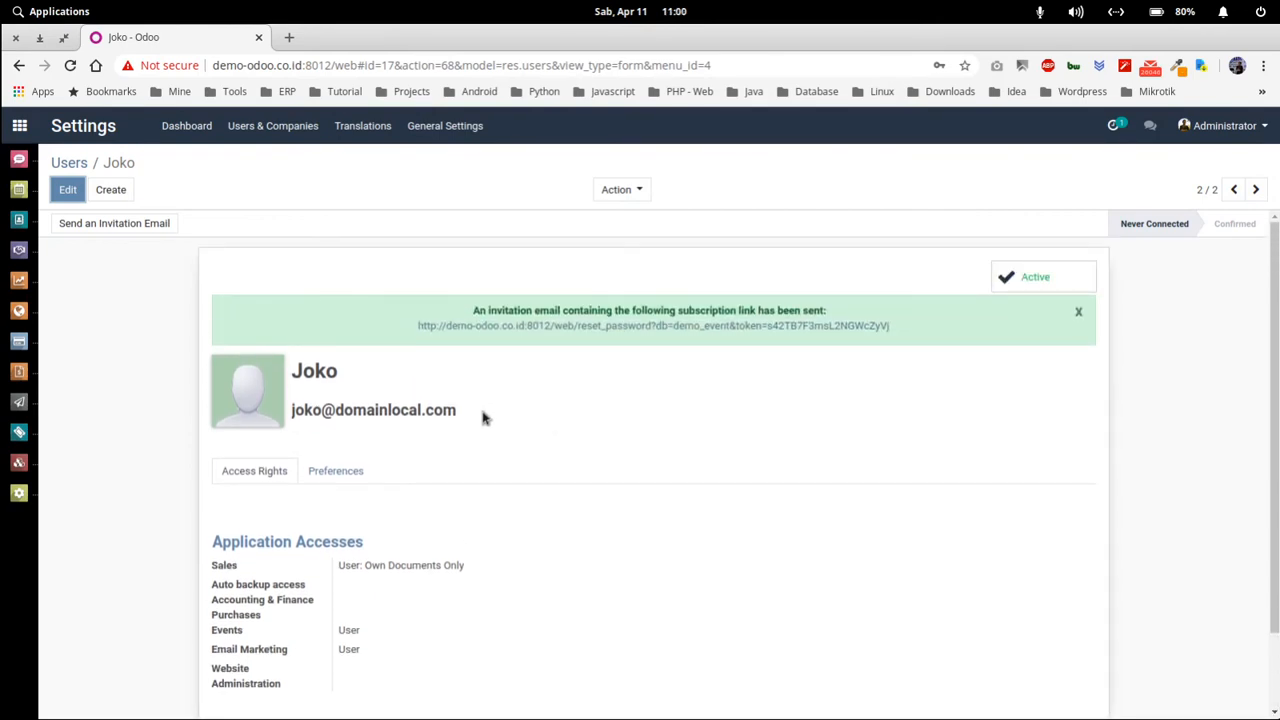
{"action": "left_click_drag", "start_coordinate": [480, 408], "coordinate": [293, 411]}
{"action": "key", "text": "ctrl+c"}
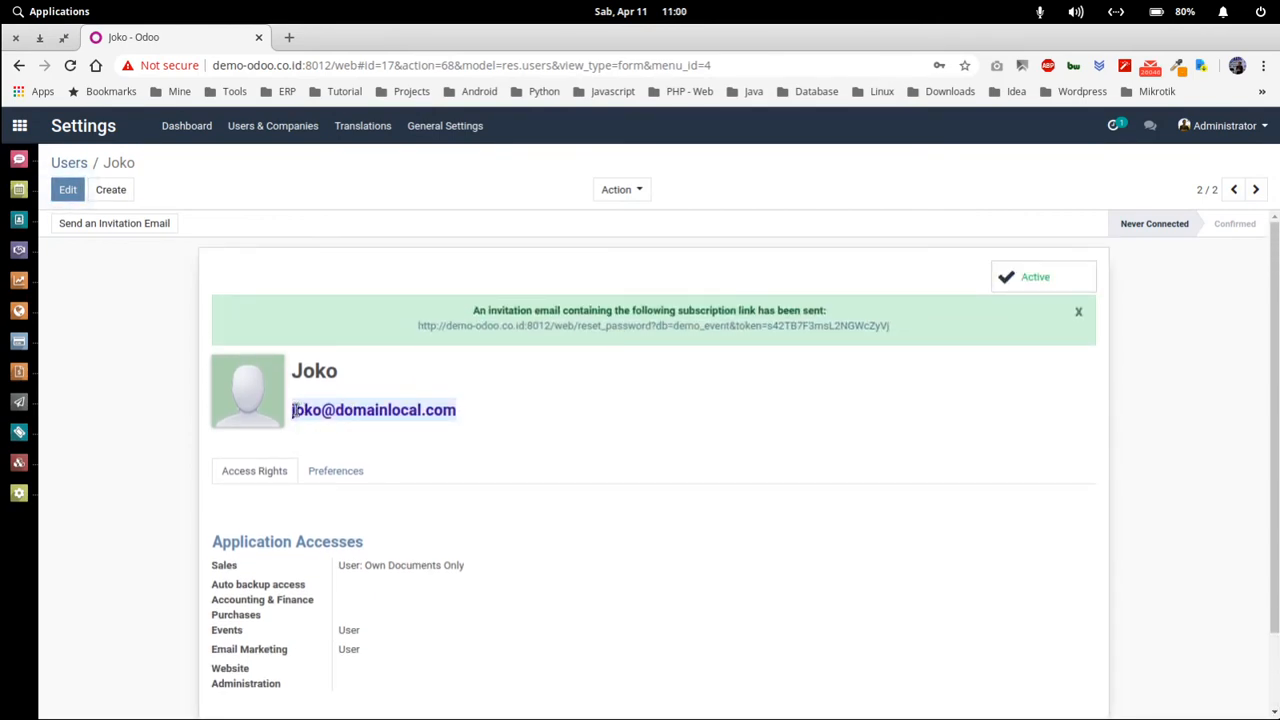
- In a new incognito window, go to demo-odoo.co.id:8012 and choose the demo_event database
{"action": "left_click", "coordinate": [1263, 65]}
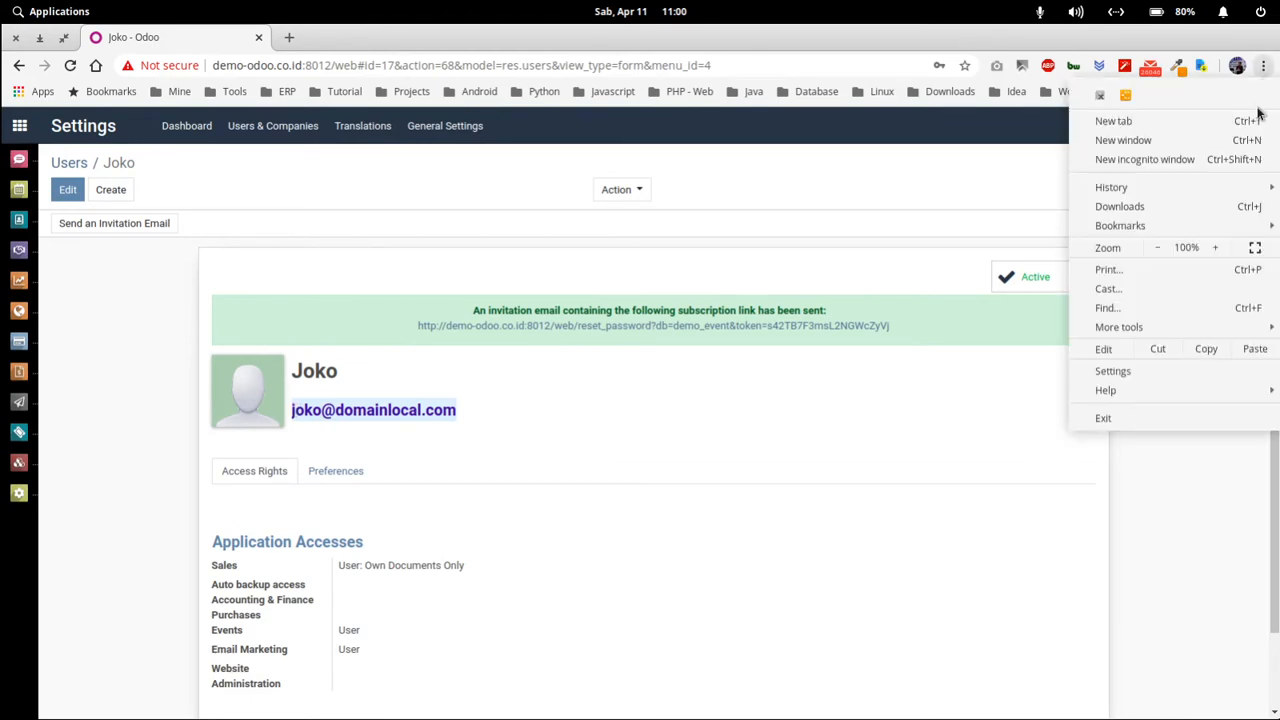
{"action": "left_click", "coordinate": [1178, 162]}
{"action": "key", "text": "ctrl+v"}
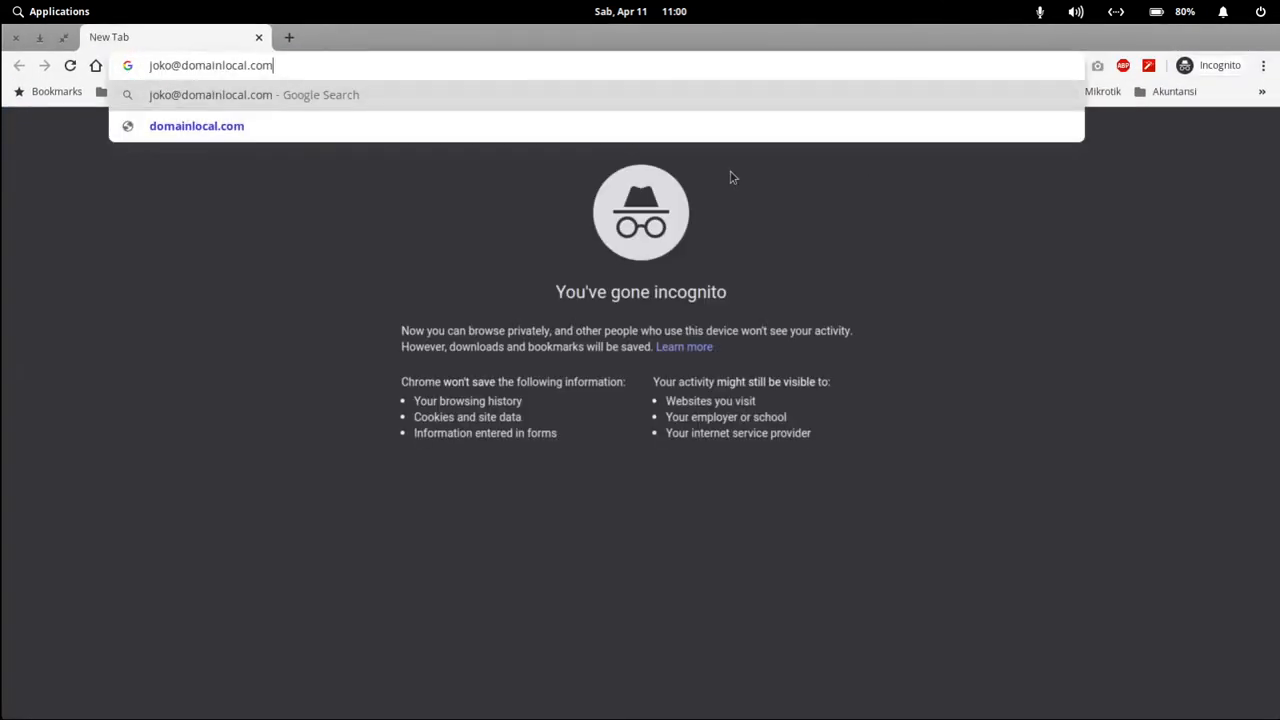
{"action": "key", "text": "ctrl+a"}
{"action": "key", "text": "ctrl+c"}
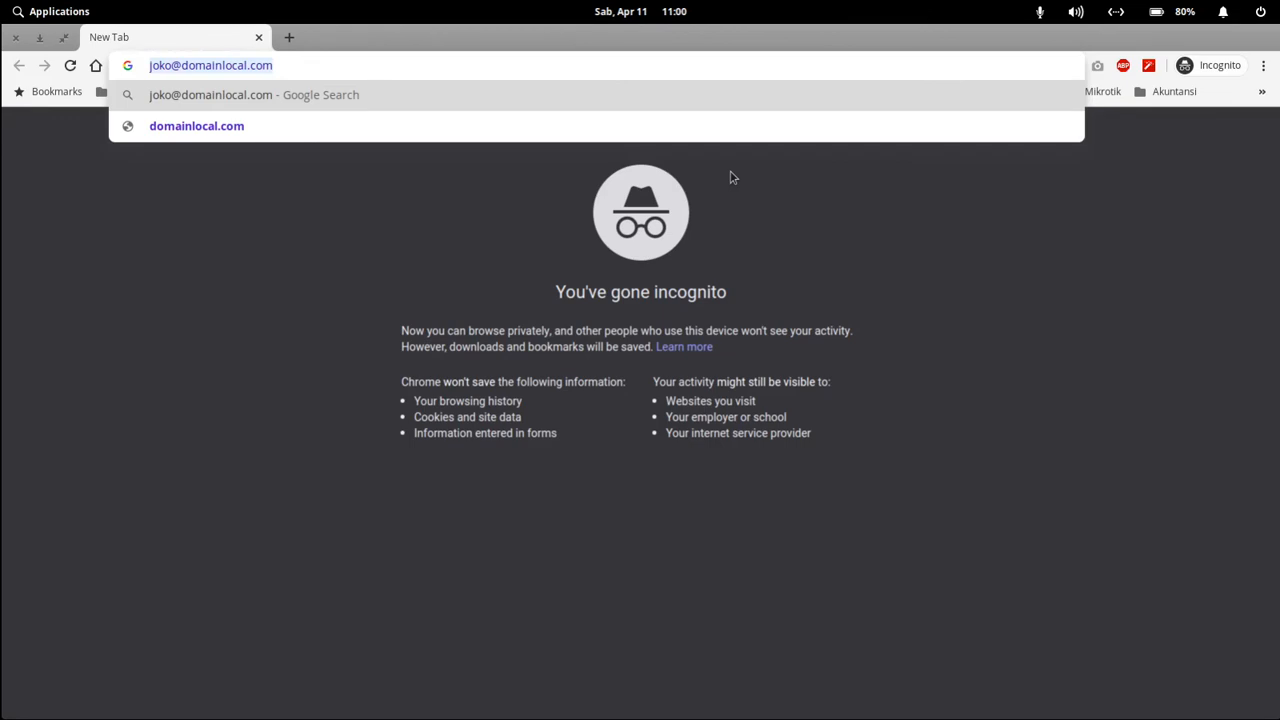
{"action": "type", "text": "demo-"}
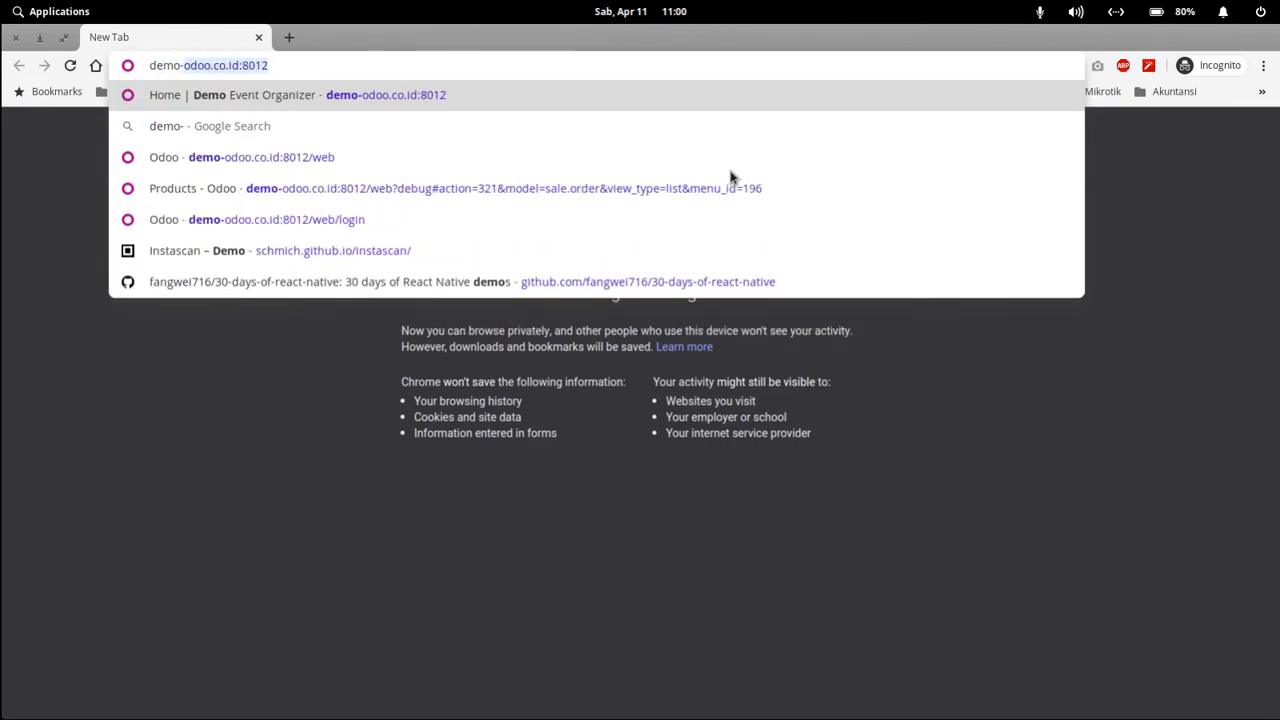
{"action": "key", "text": "Return"}
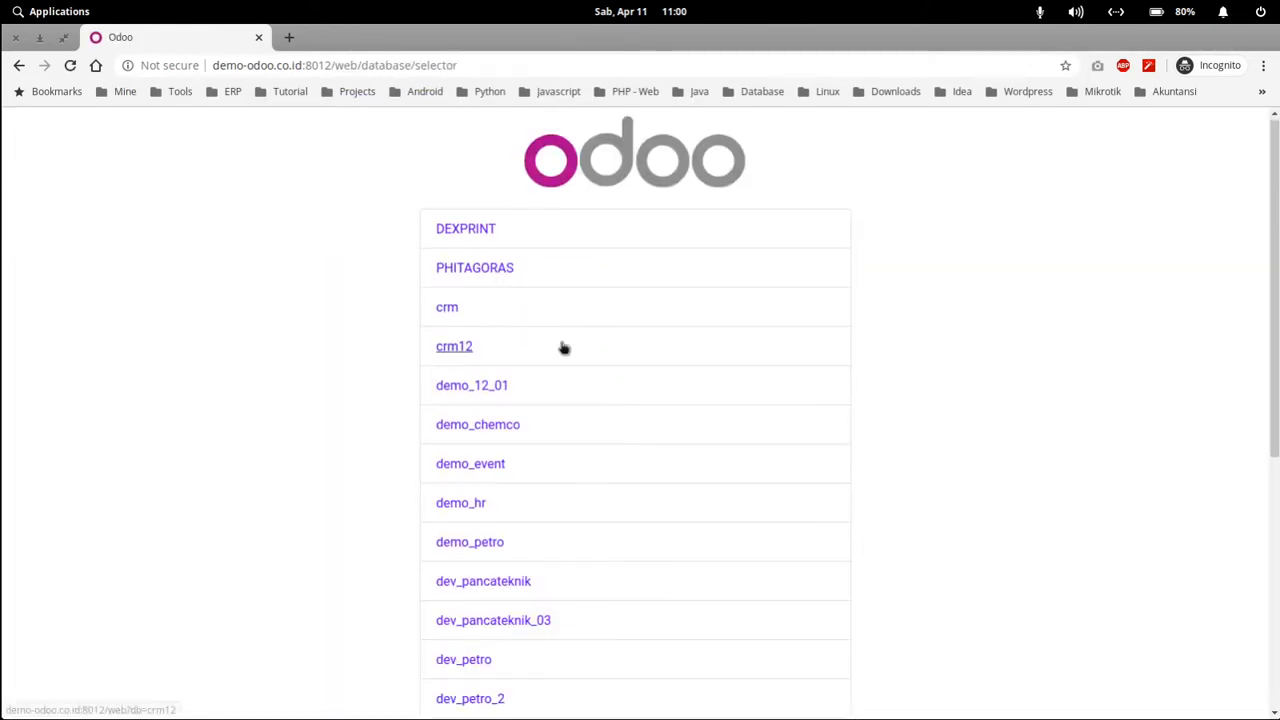
{"action": "scroll", "coordinate": [550, 355], "scroll_direction": "down", "scroll_amount": 3}
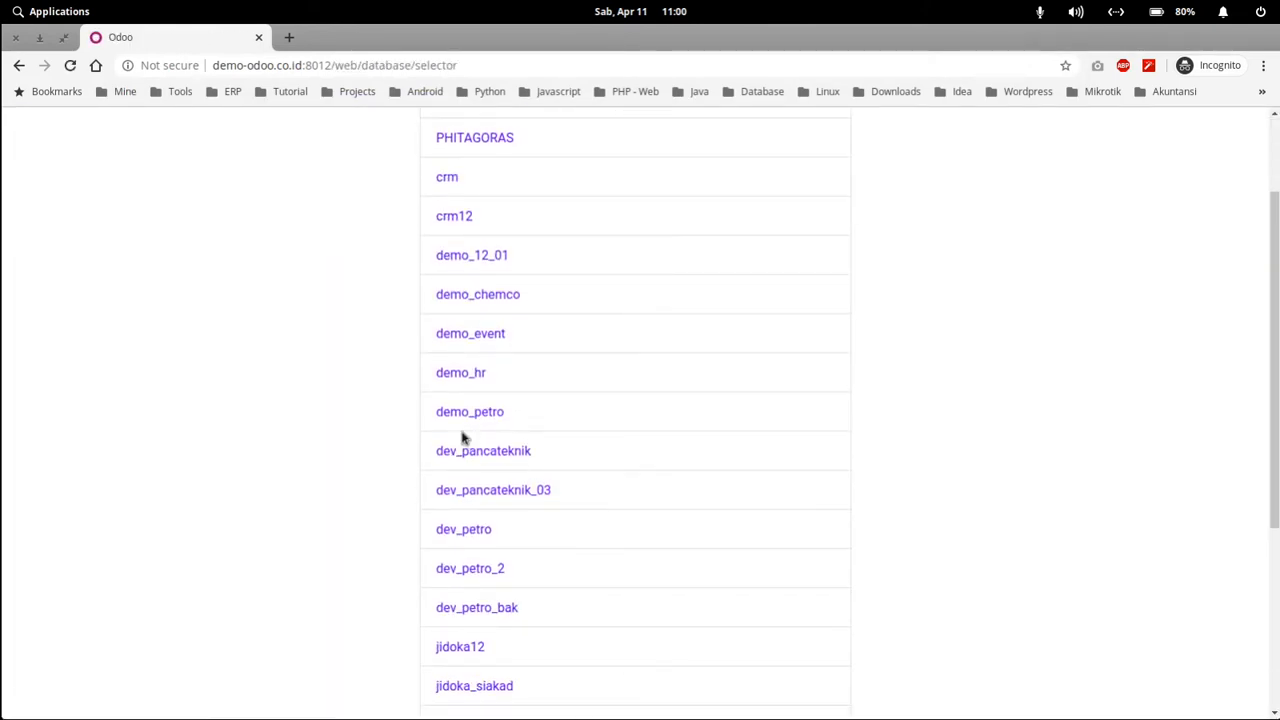
{"action": "left_click", "coordinate": [477, 333]}
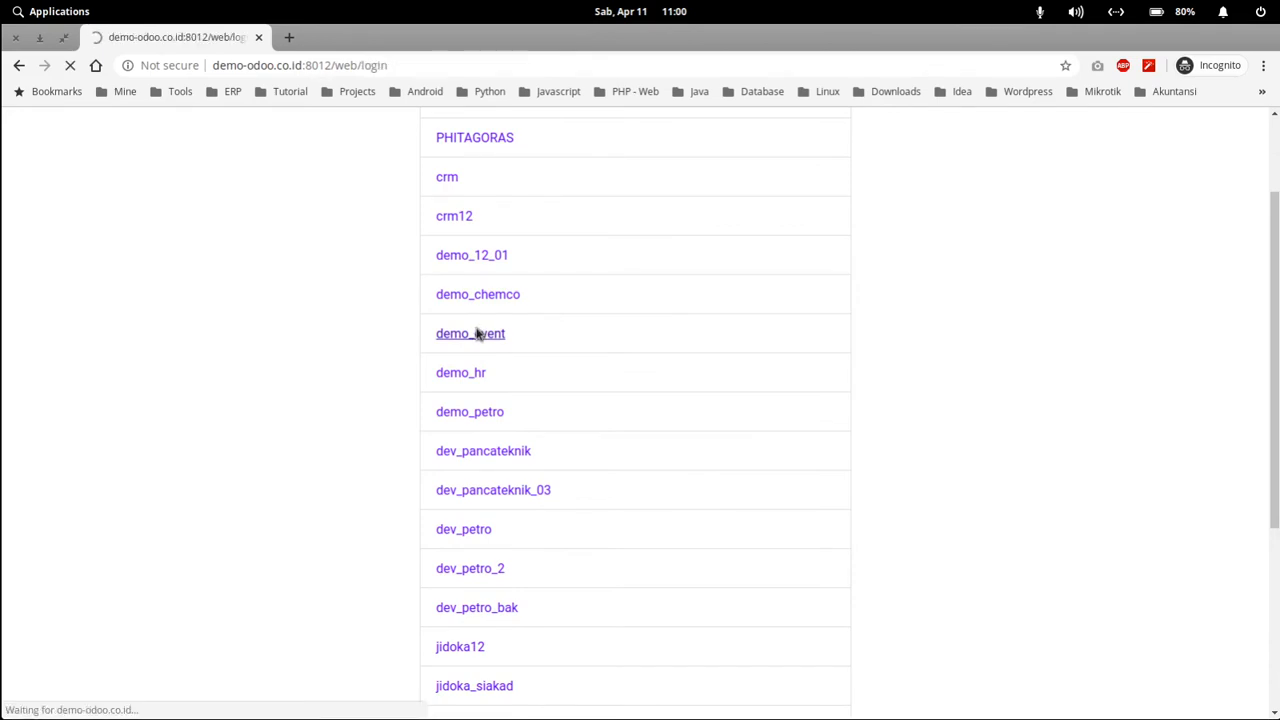
- Sign in with the new user's login e-mail and password
{"action": "left_click", "coordinate": [579, 299]}
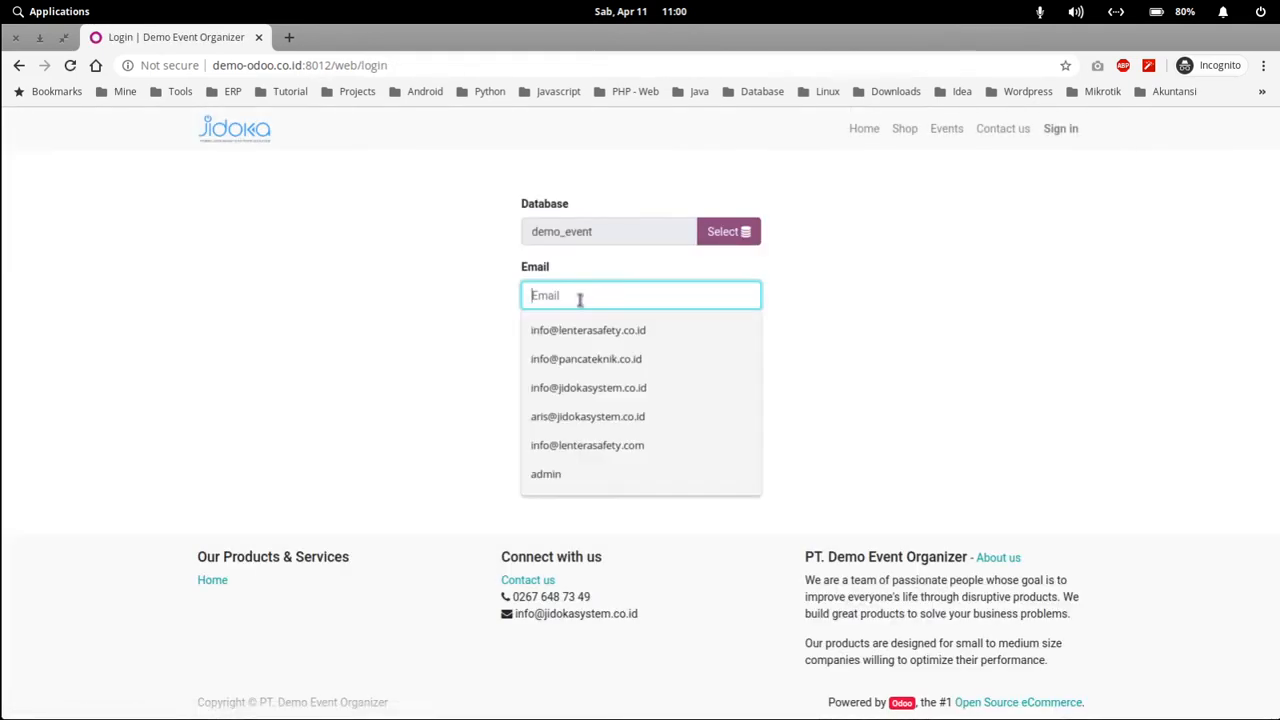
{"action": "key", "text": "ctrl+v"}
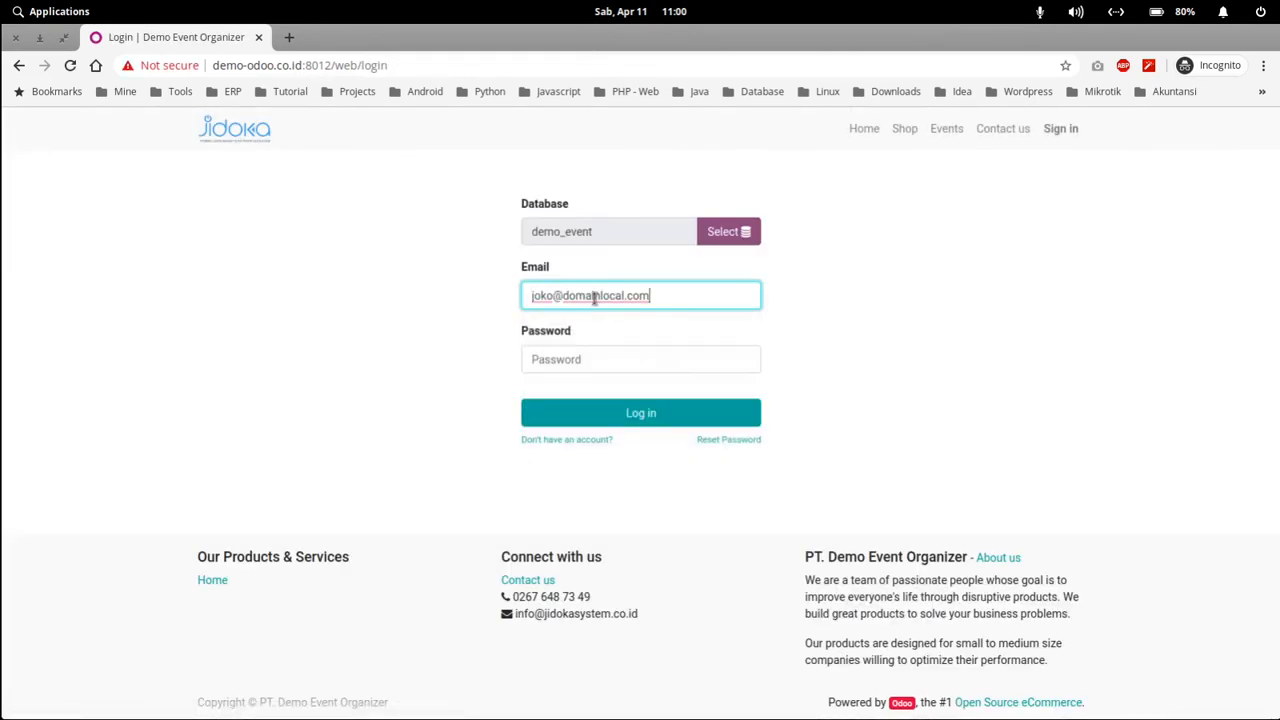
{"action": "left_click", "coordinate": [560, 372]}
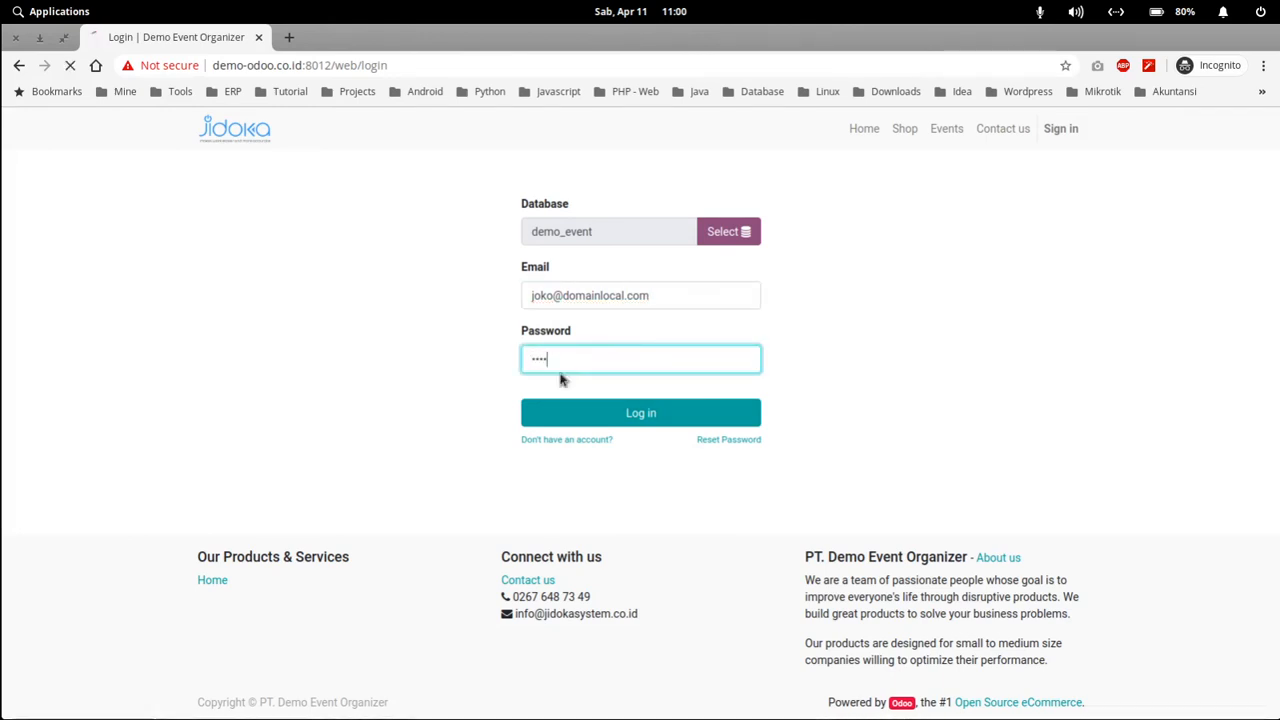
{"action": "key", "text": "Return"}
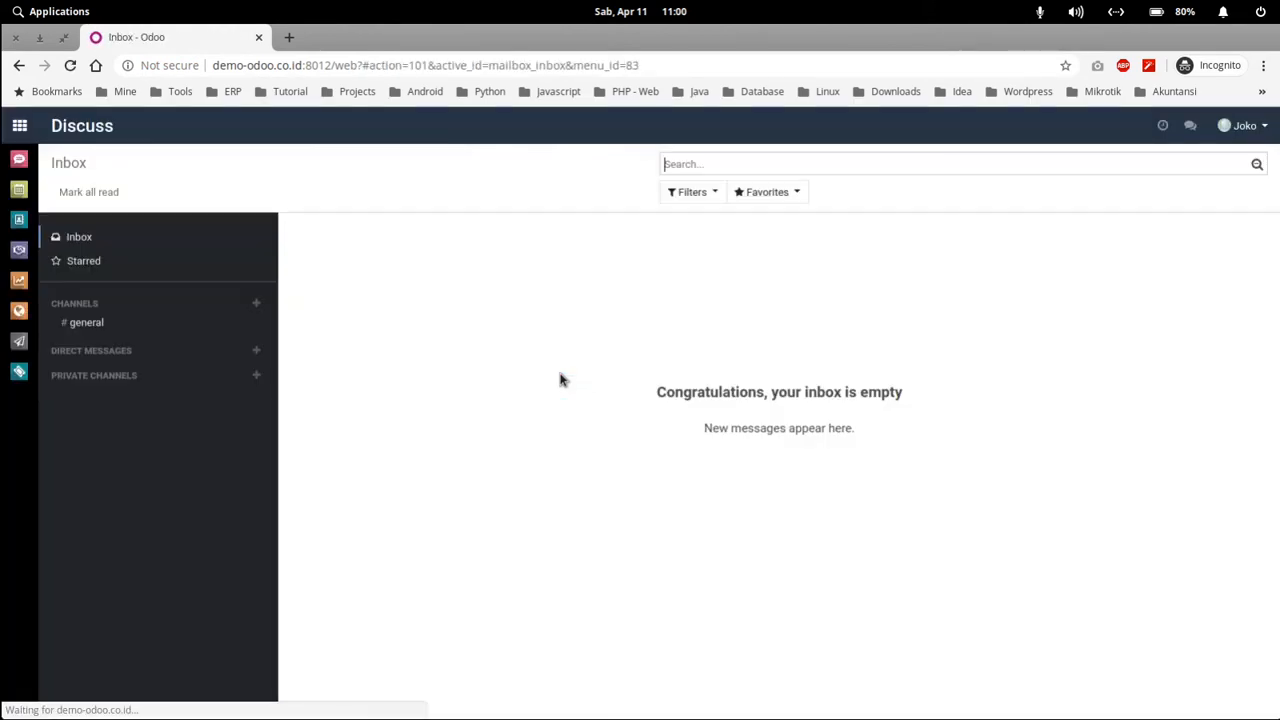
- As the new user, open Sales and remove the My Quotations filter, showing no quotations
{"action": "left_click", "coordinate": [22, 127]}
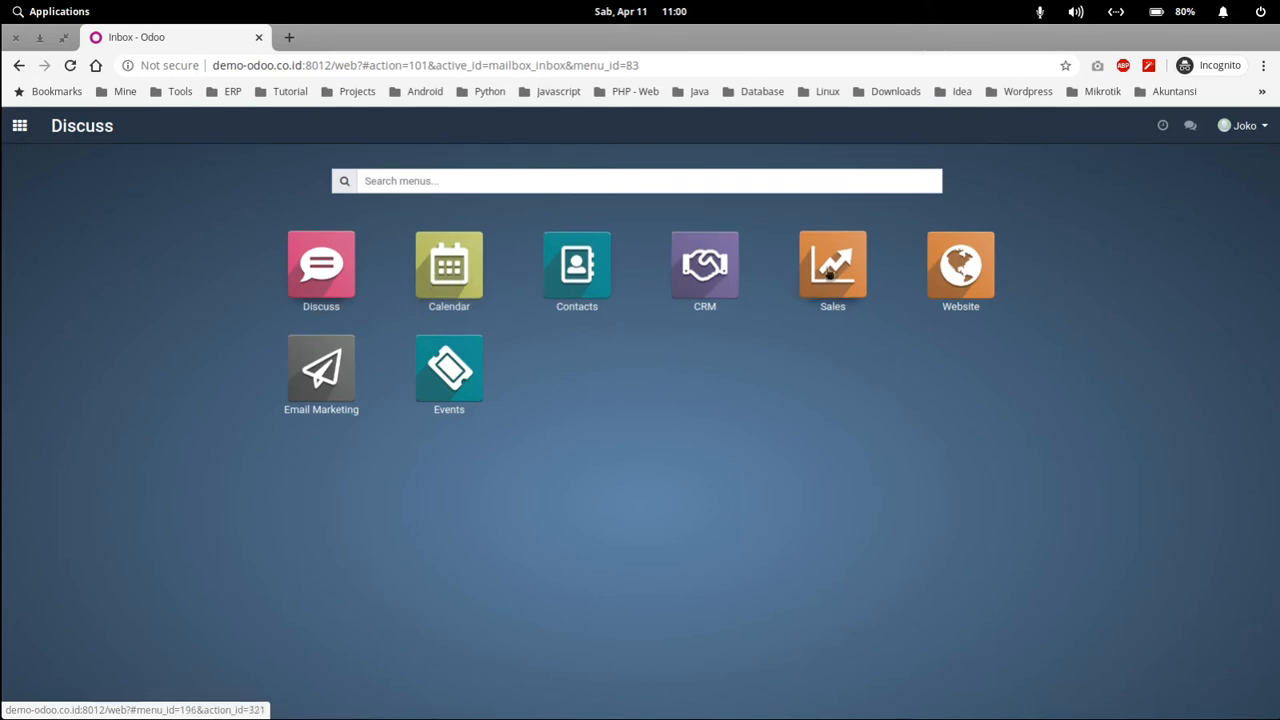
{"action": "left_click", "coordinate": [847, 259]}
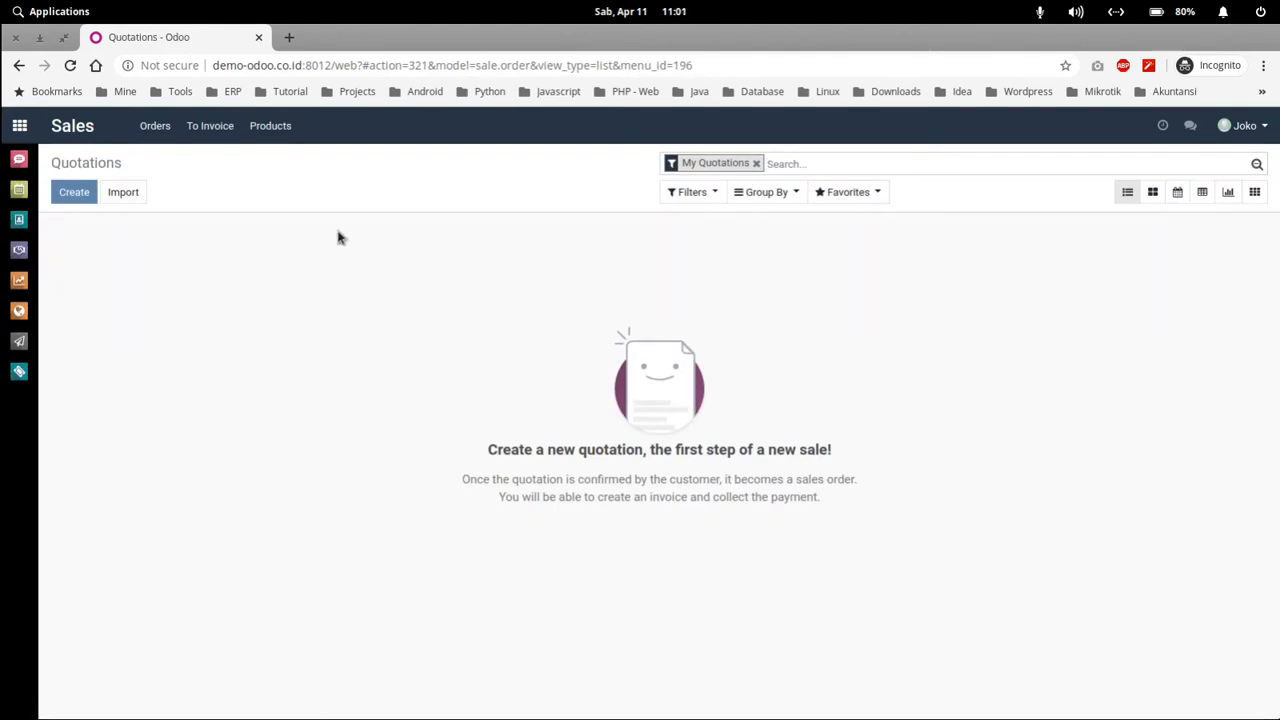
{"action": "left_click", "coordinate": [757, 163]}
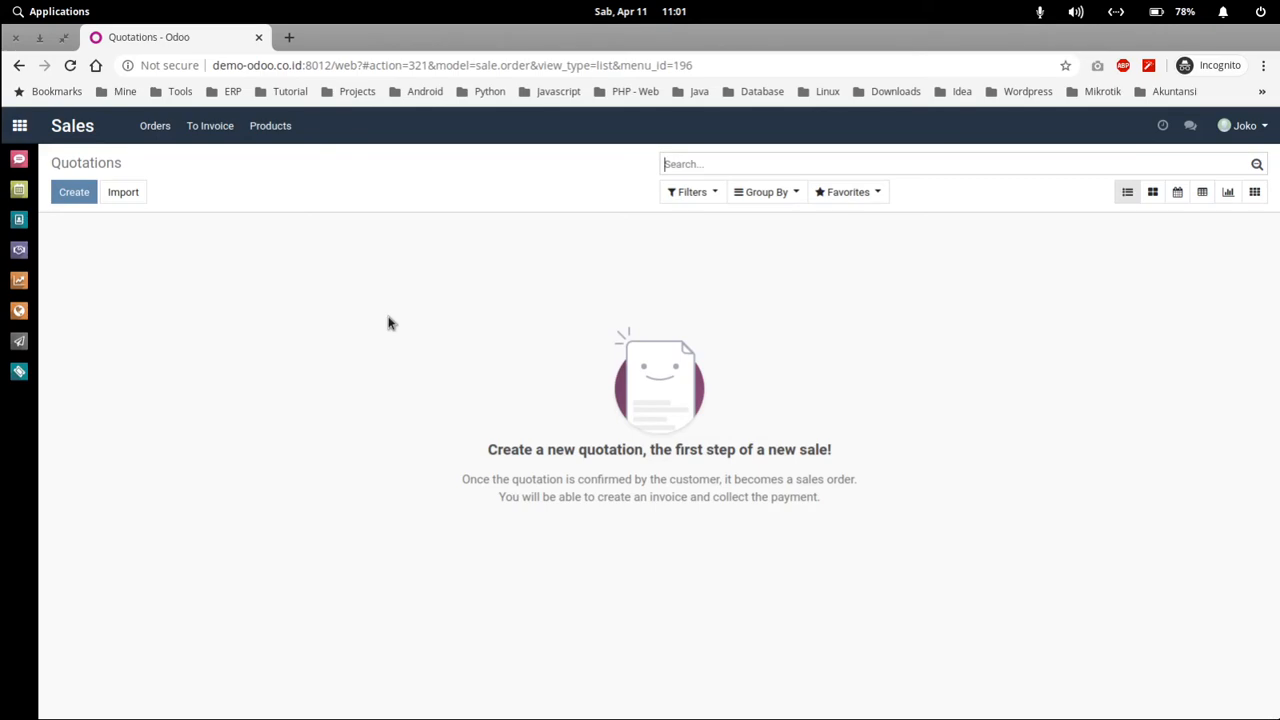
- Switch back to the administrator's window and open its app home menu
{"action": "key", "text": "super+Down"}
{"action": "left_click", "coordinate": [812, 158]}
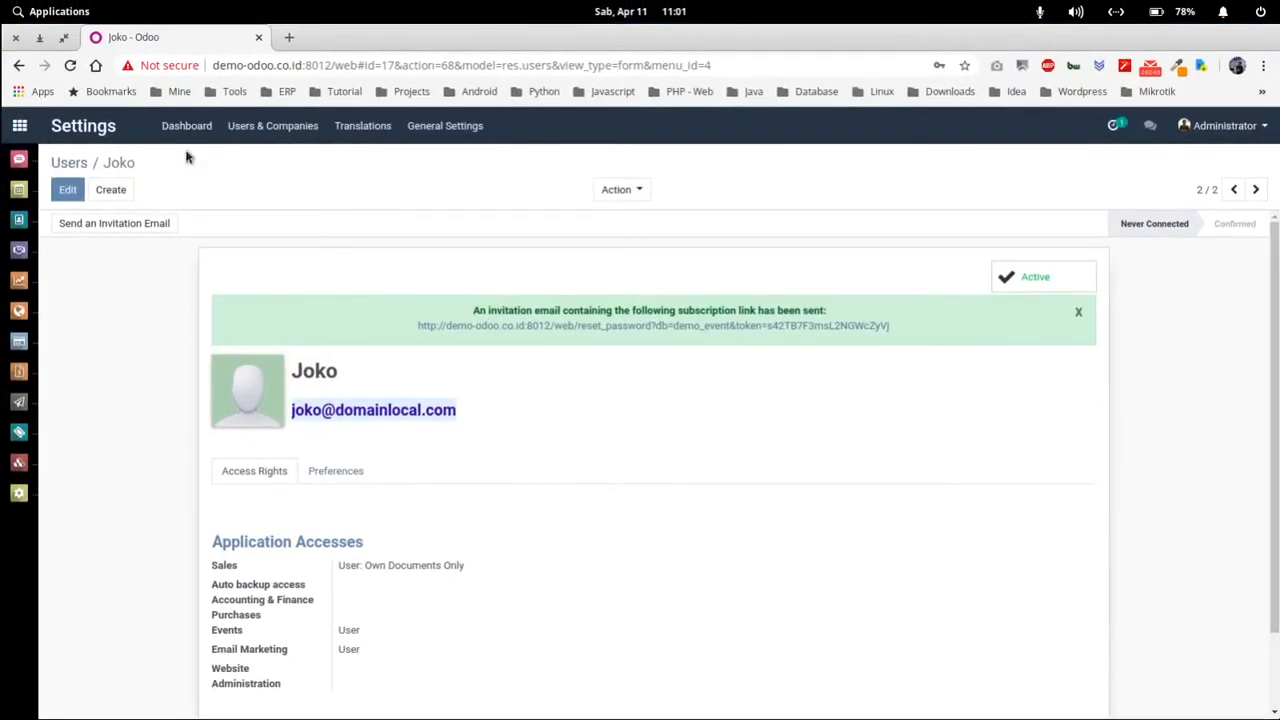
{"action": "left_click", "coordinate": [19, 125]}
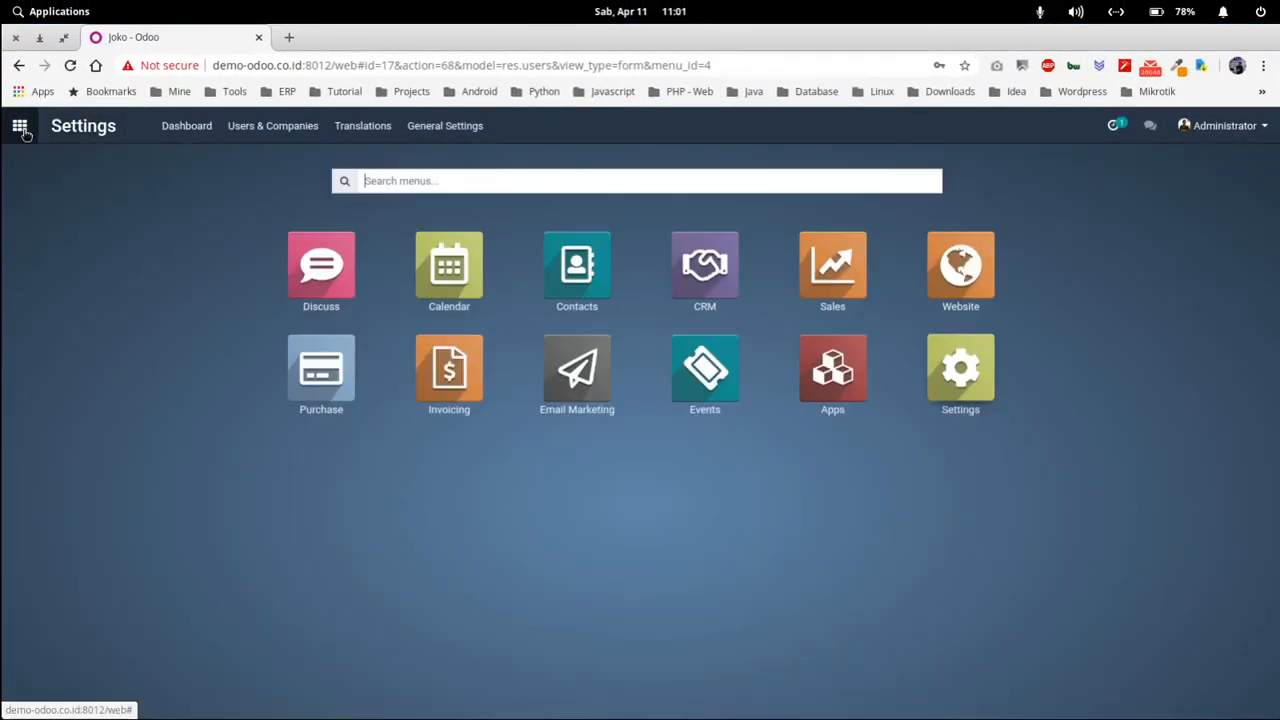
{"action": "left_click", "coordinate": [825, 252]}
- As administrator, open sales order SO001 and view its Other Information tab
{"action": "left_click", "coordinate": [19, 125]}
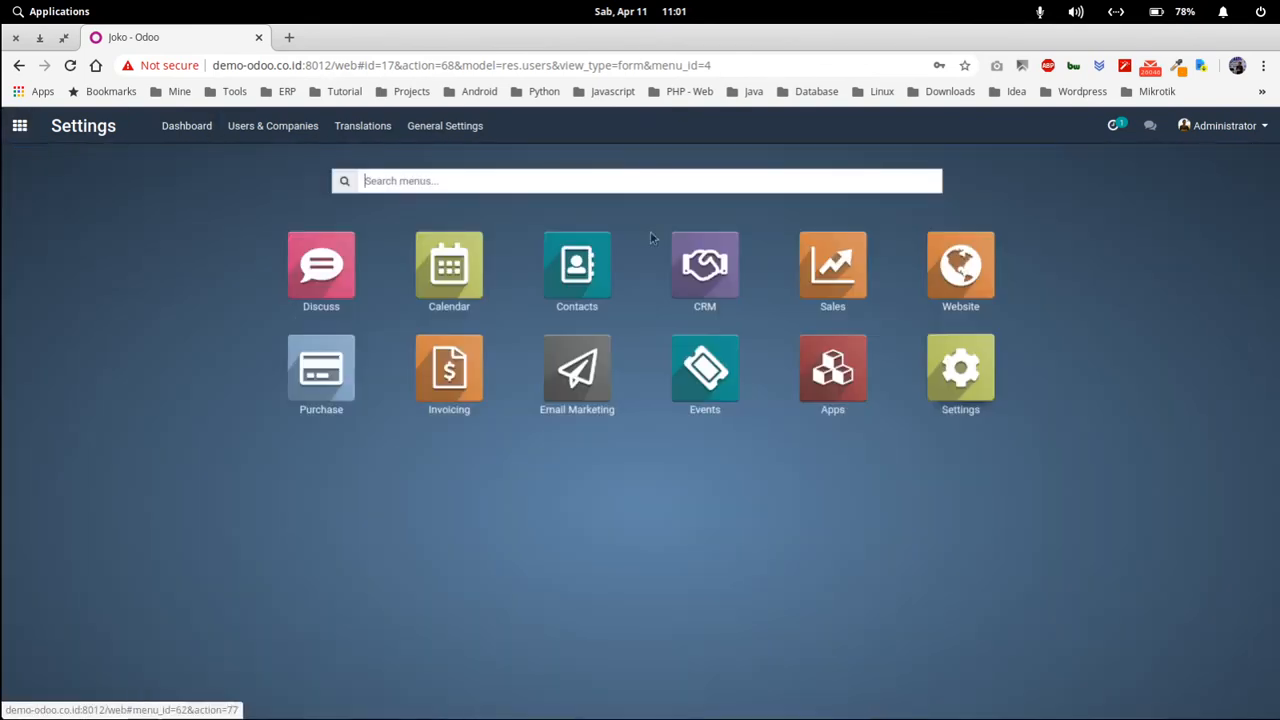
{"action": "left_click", "coordinate": [836, 268]}
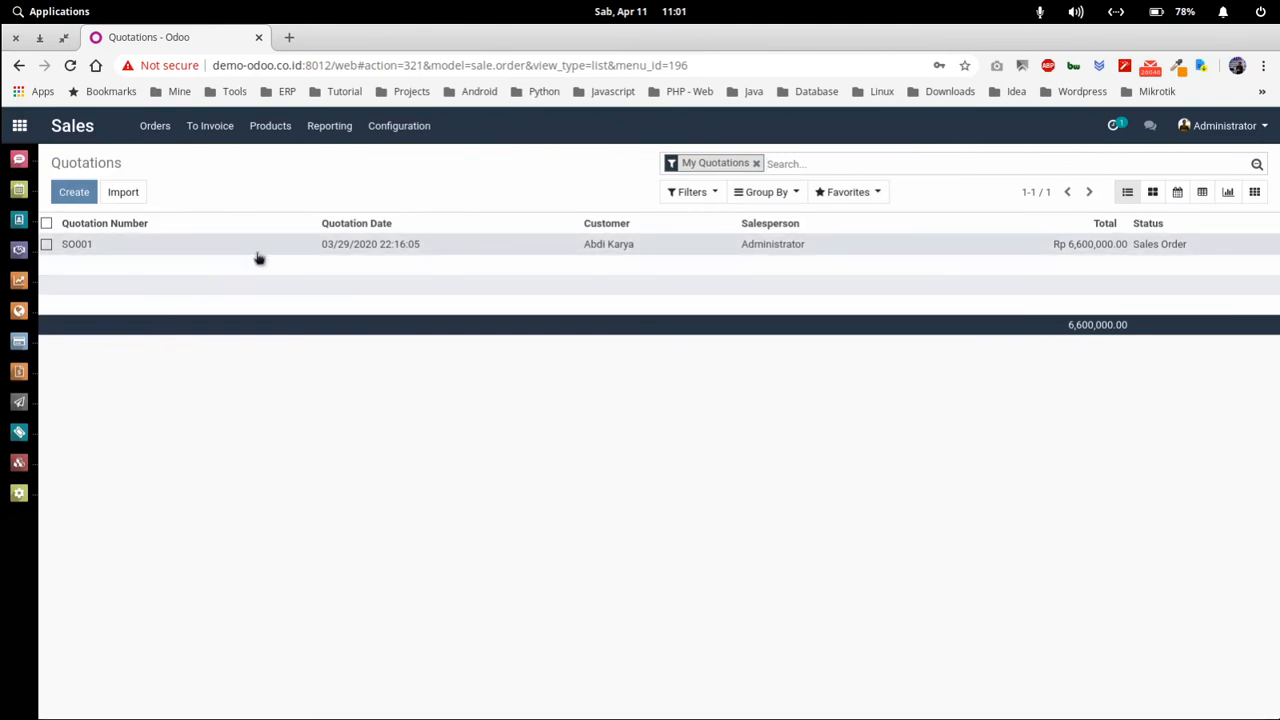
{"action": "left_click", "coordinate": [407, 250]}
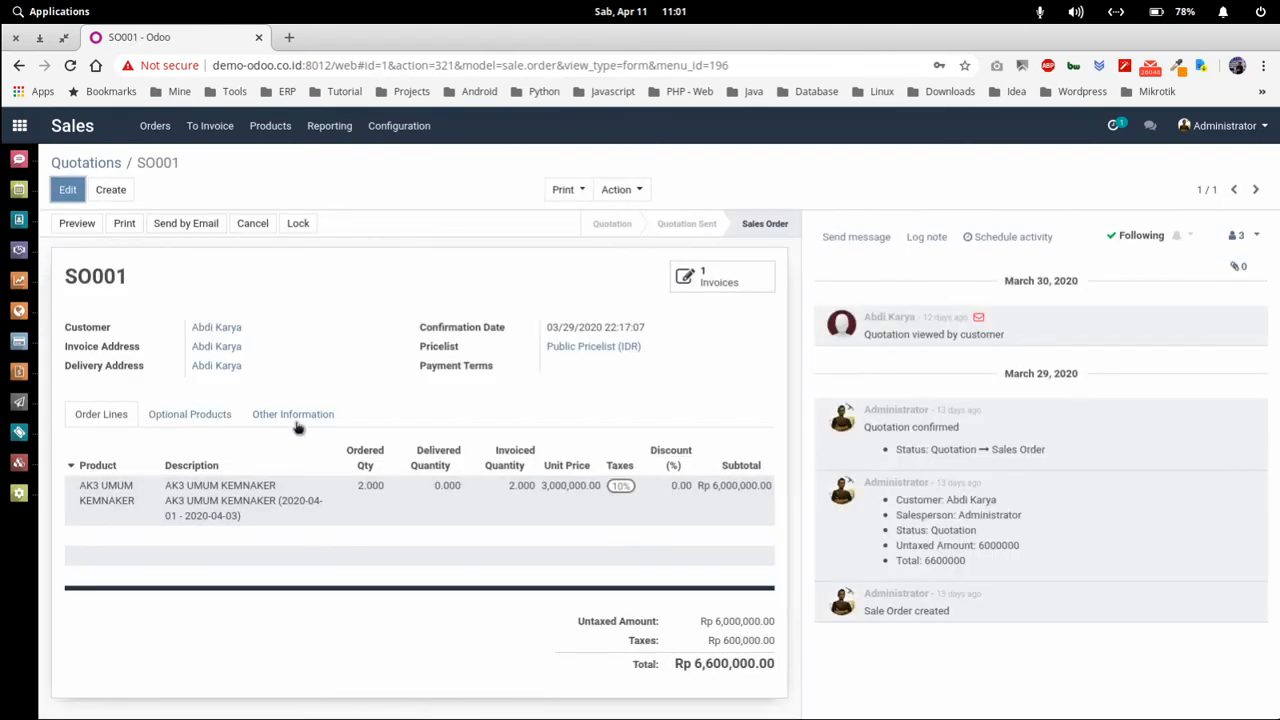
{"action": "left_click", "coordinate": [296, 424]}
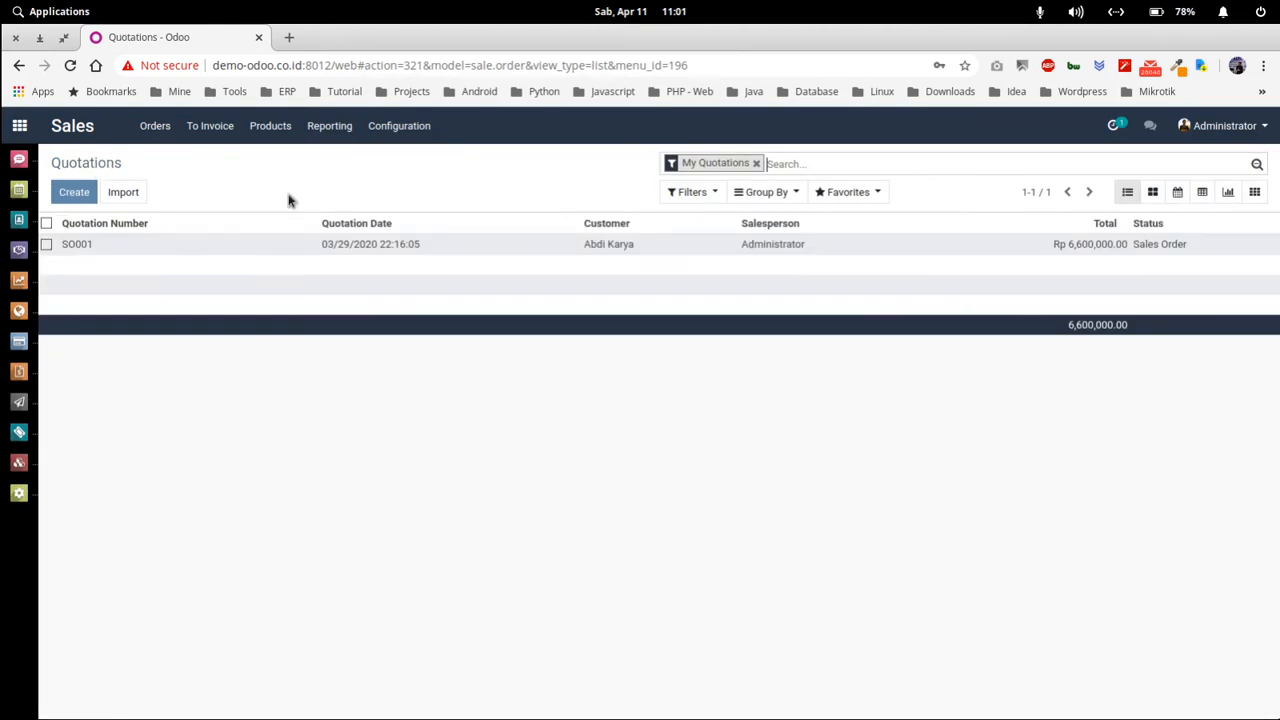
- Log the new user out of the private window, then open Settings as administrator
{"action": "key", "text": "alt+Tab"}
{"action": "key", "text": "alt+Tab"}
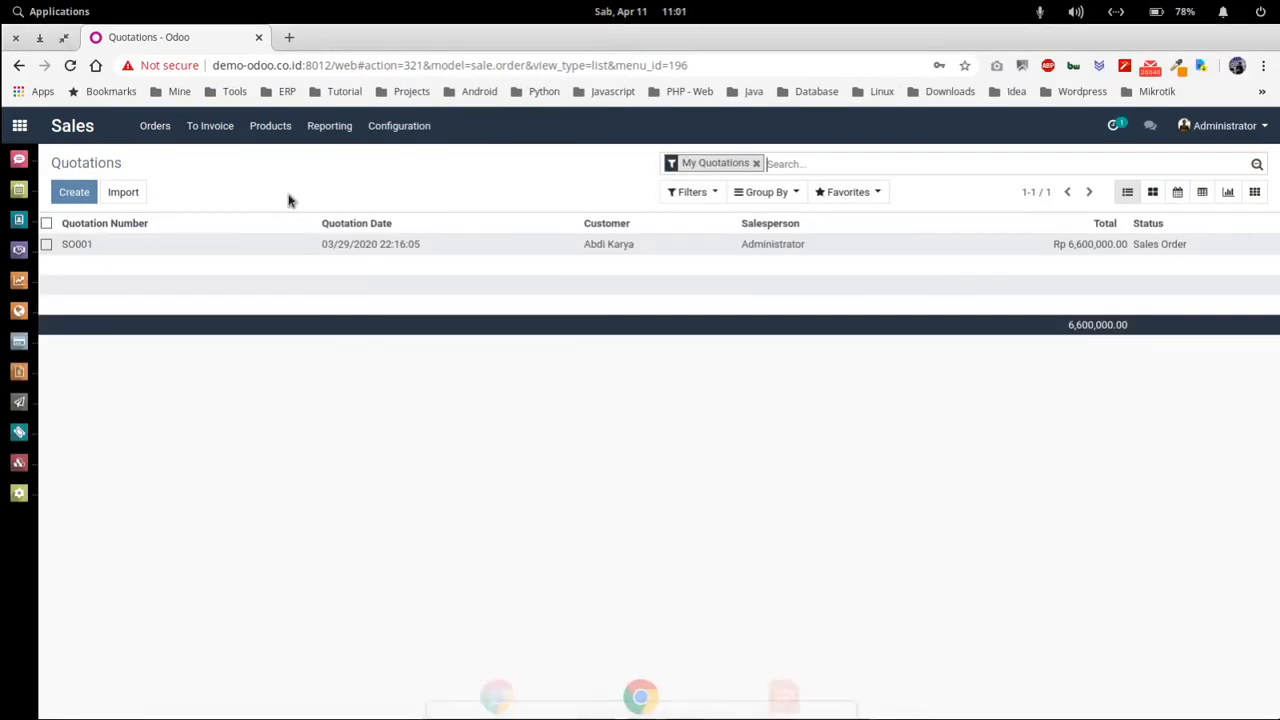
{"action": "key", "text": "alt"}
{"action": "key", "text": "alt+Tab"}
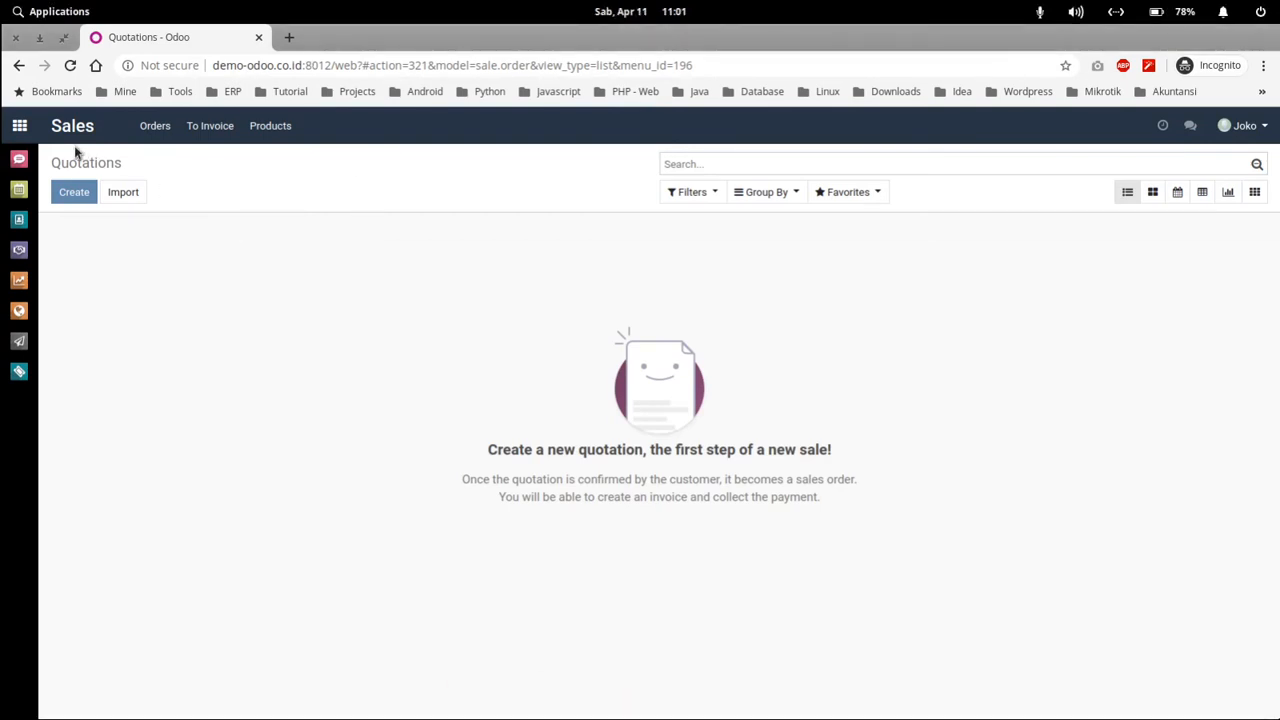
{"action": "left_click", "coordinate": [1243, 125]}
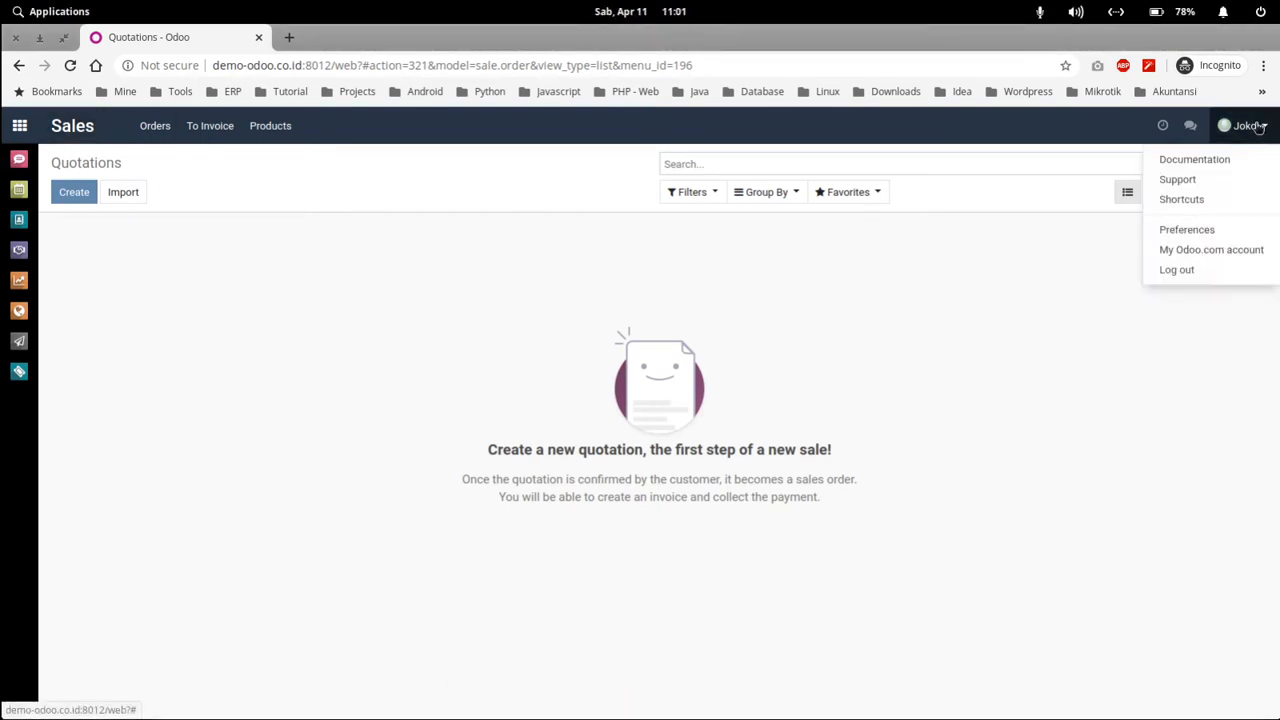
{"action": "left_click", "coordinate": [1188, 230]}
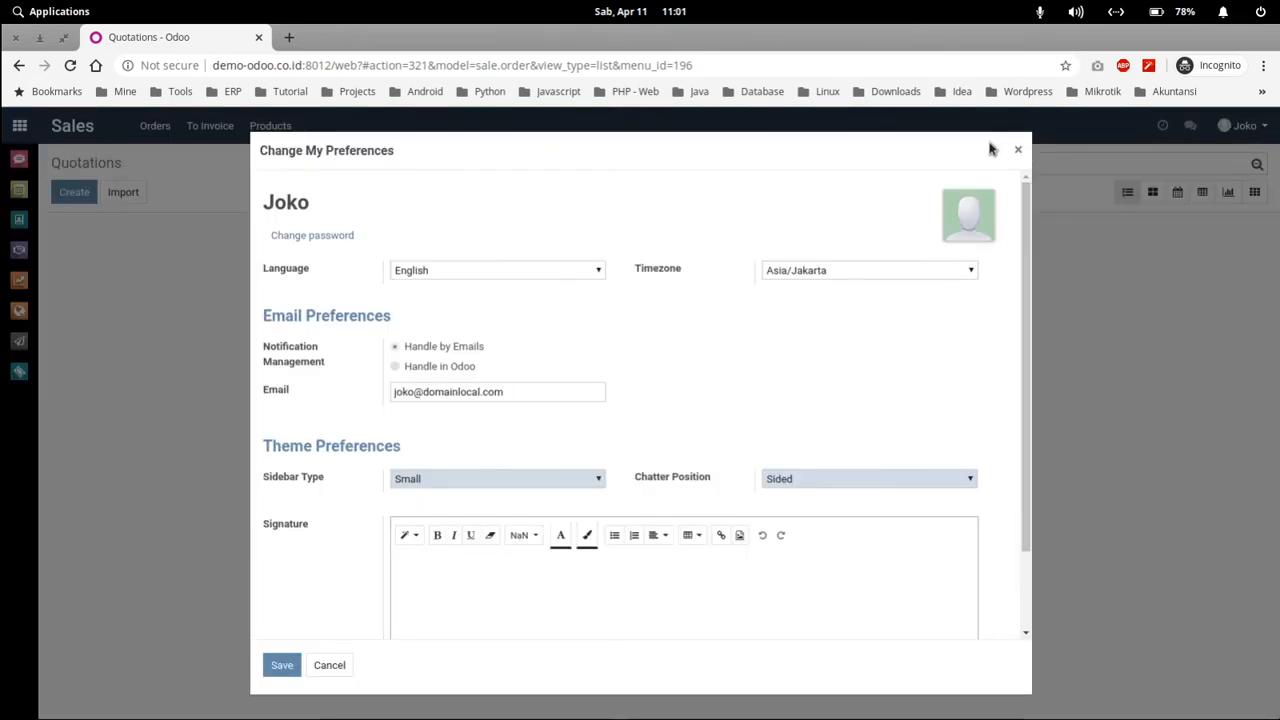
{"action": "left_click", "coordinate": [1017, 151]}
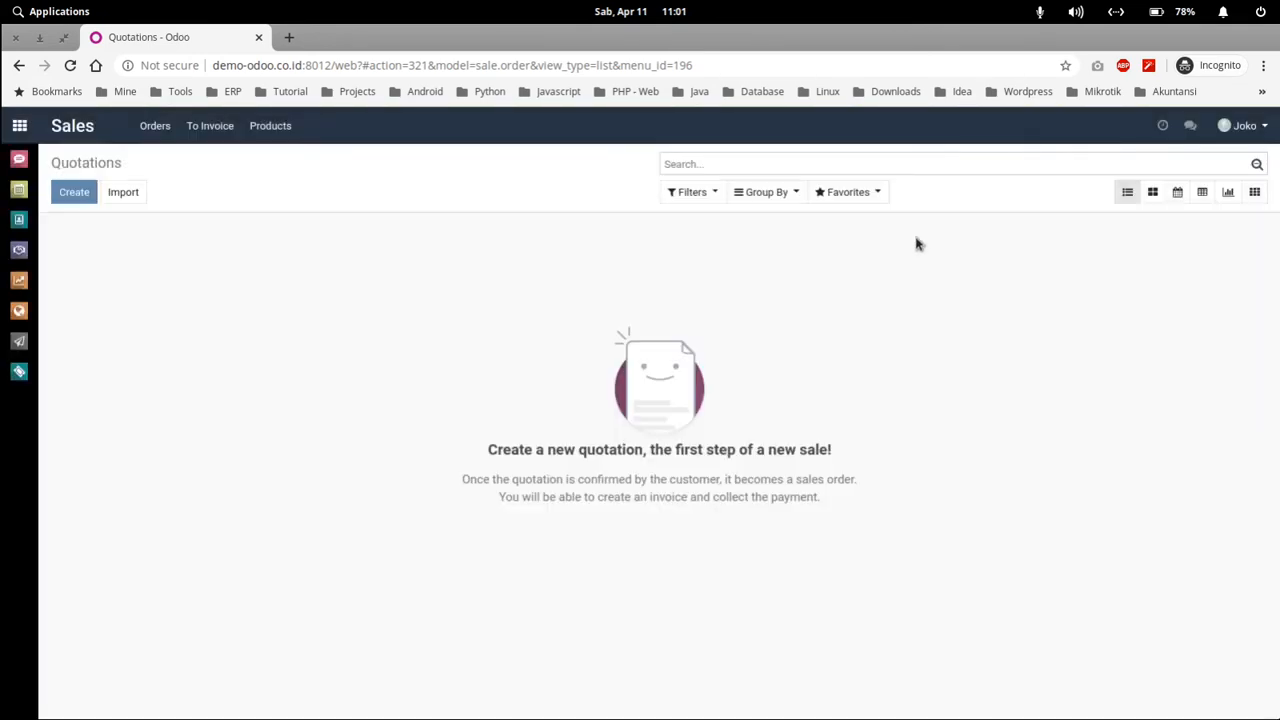
{"action": "left_click", "coordinate": [1245, 127]}
{"action": "left_click", "coordinate": [1177, 269]}
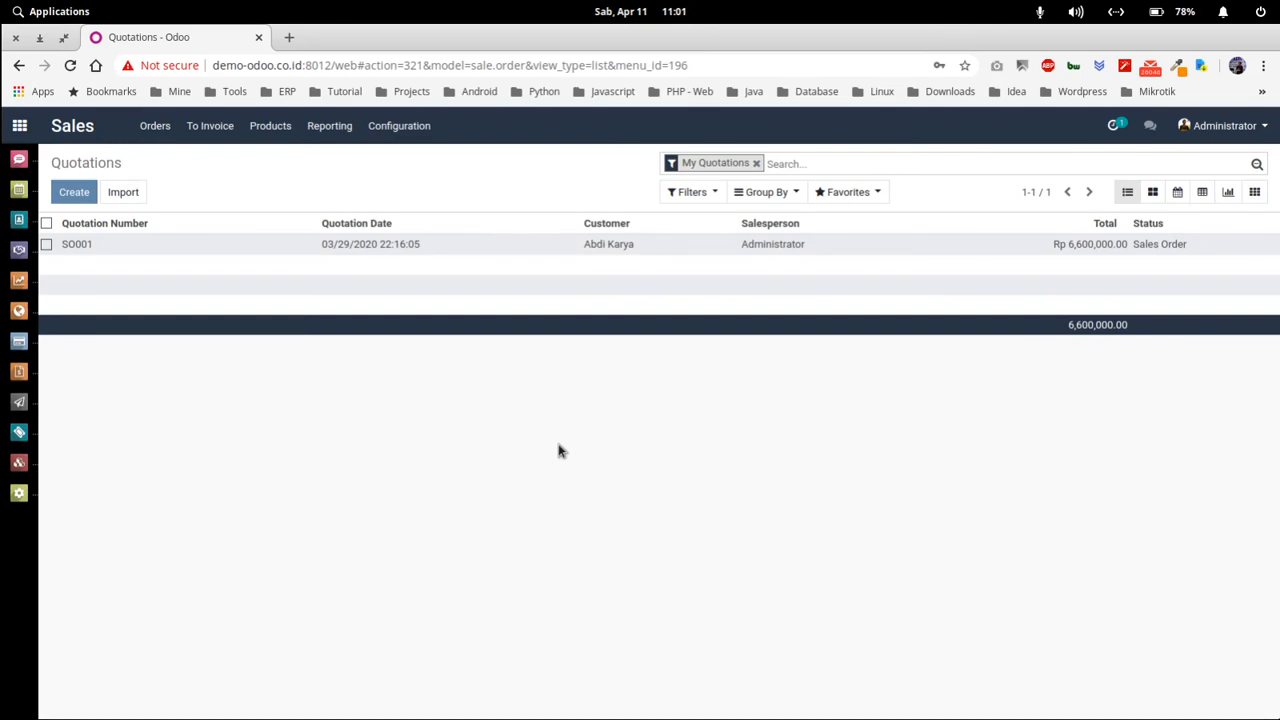
{"action": "left_click", "coordinate": [19, 125]}
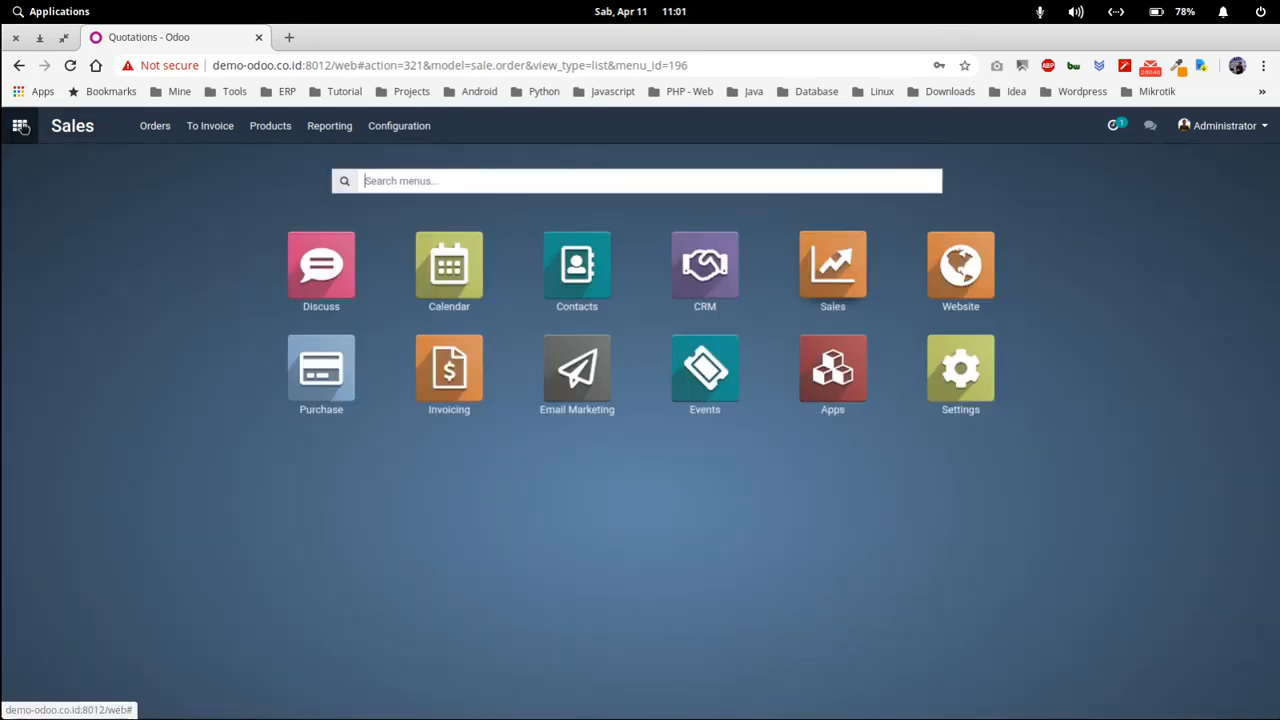
{"action": "left_click", "coordinate": [955, 373]}
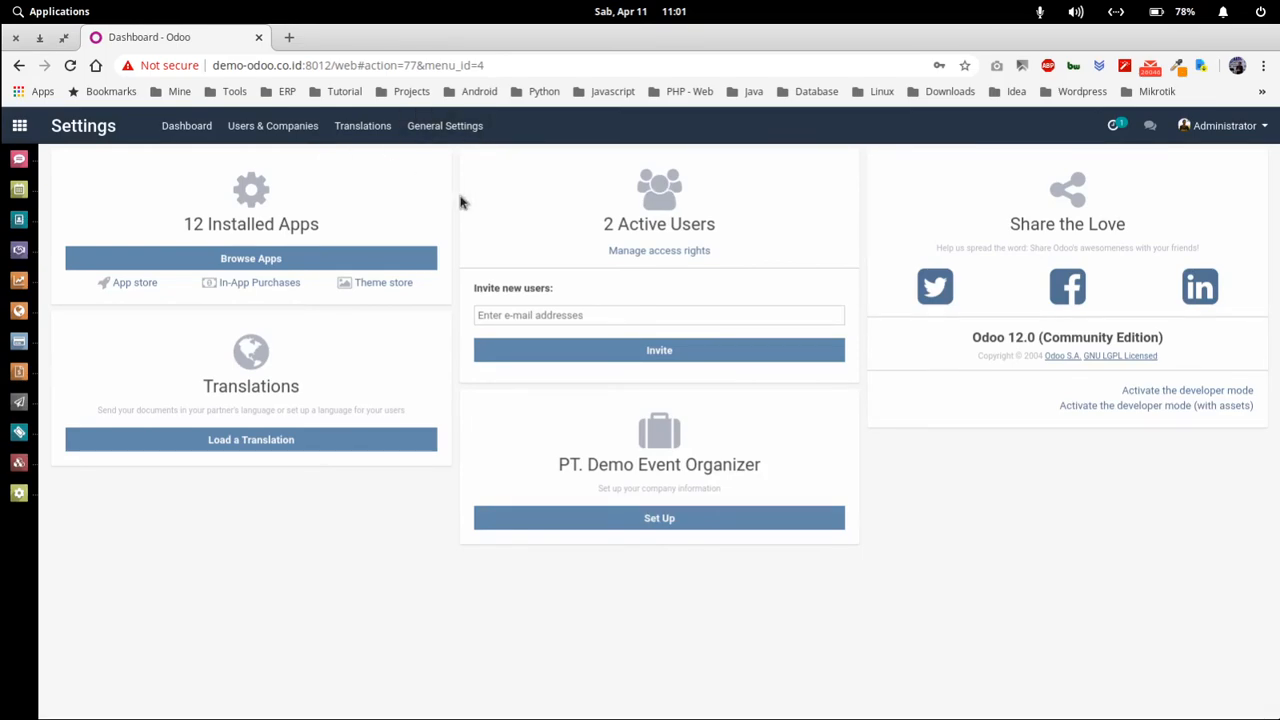
- Load the company website demo-odoo.co.id:8012 in a new browser tab
{"action": "left_click", "coordinate": [286, 37]}
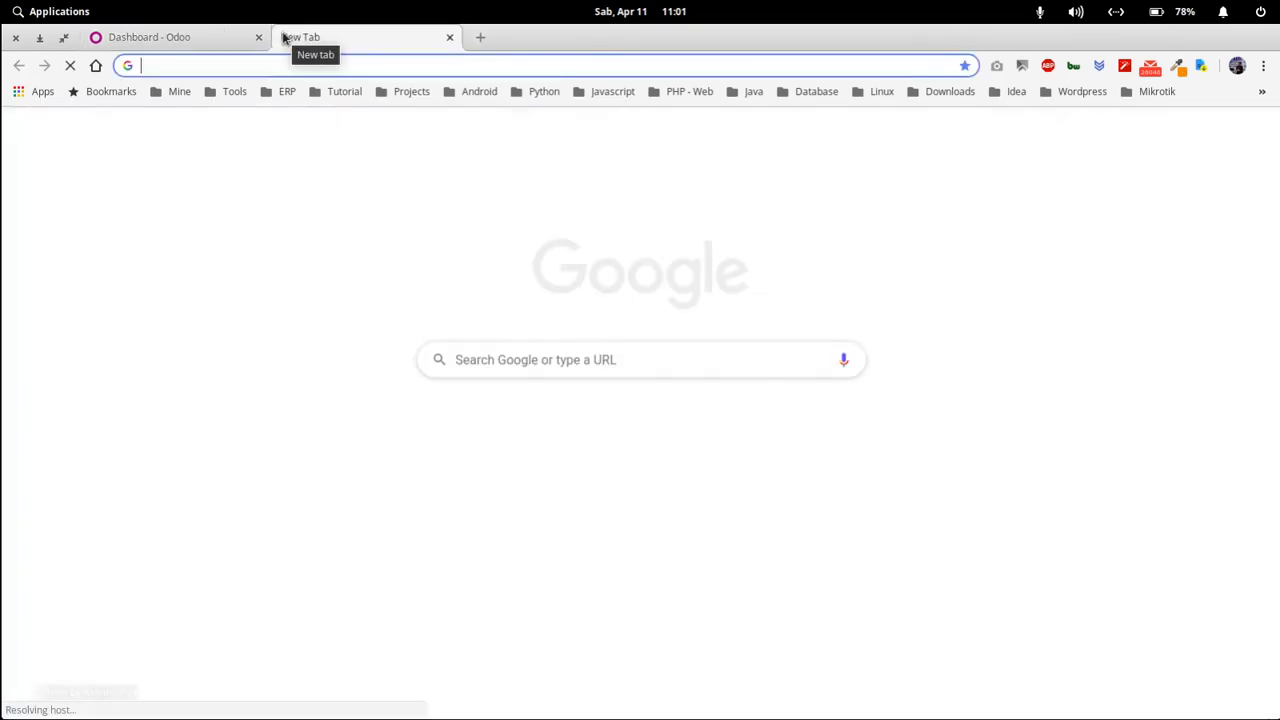
{"action": "type", "text": "demo"}
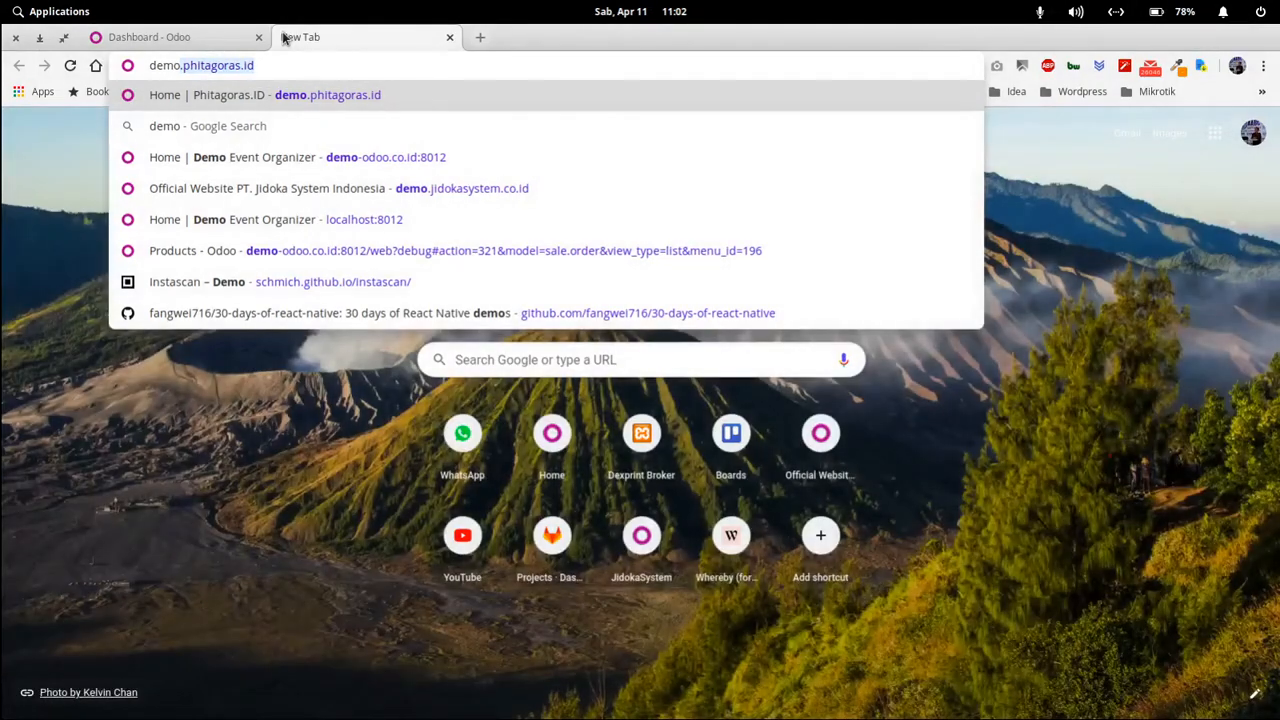
{"action": "type", "text": "-"}
{"action": "key", "text": "Return"}
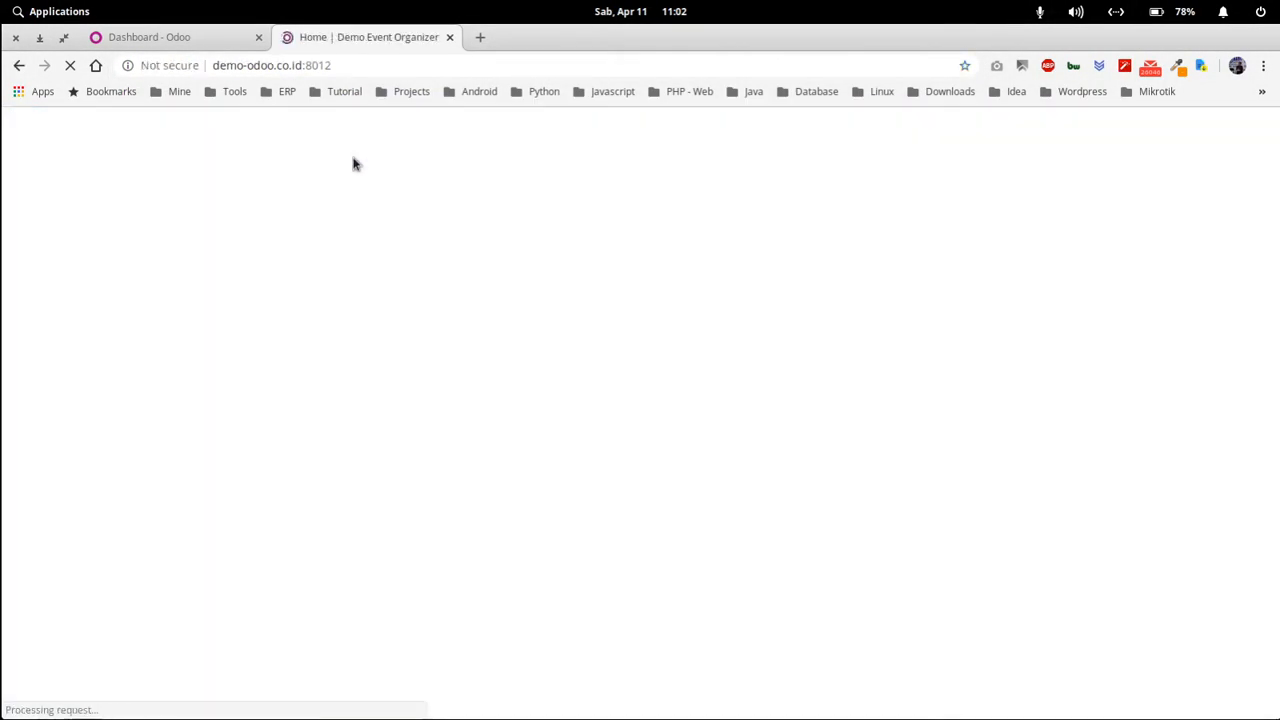
{"action": "scroll", "coordinate": [561, 378], "scroll_direction": "down", "scroll_amount": 10}
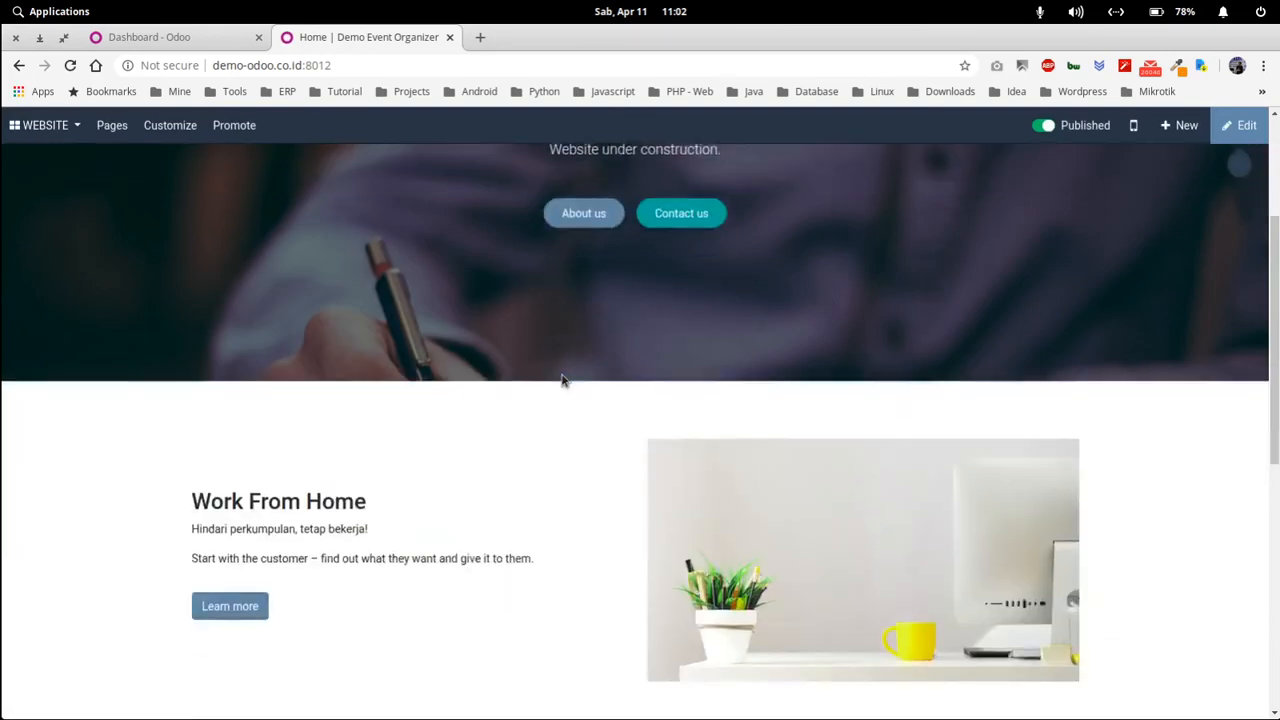
{"action": "scroll", "coordinate": [561, 380], "scroll_direction": "up", "scroll_amount": 10}
{"action": "scroll", "coordinate": [561, 380], "scroll_direction": "down", "scroll_amount": 10}
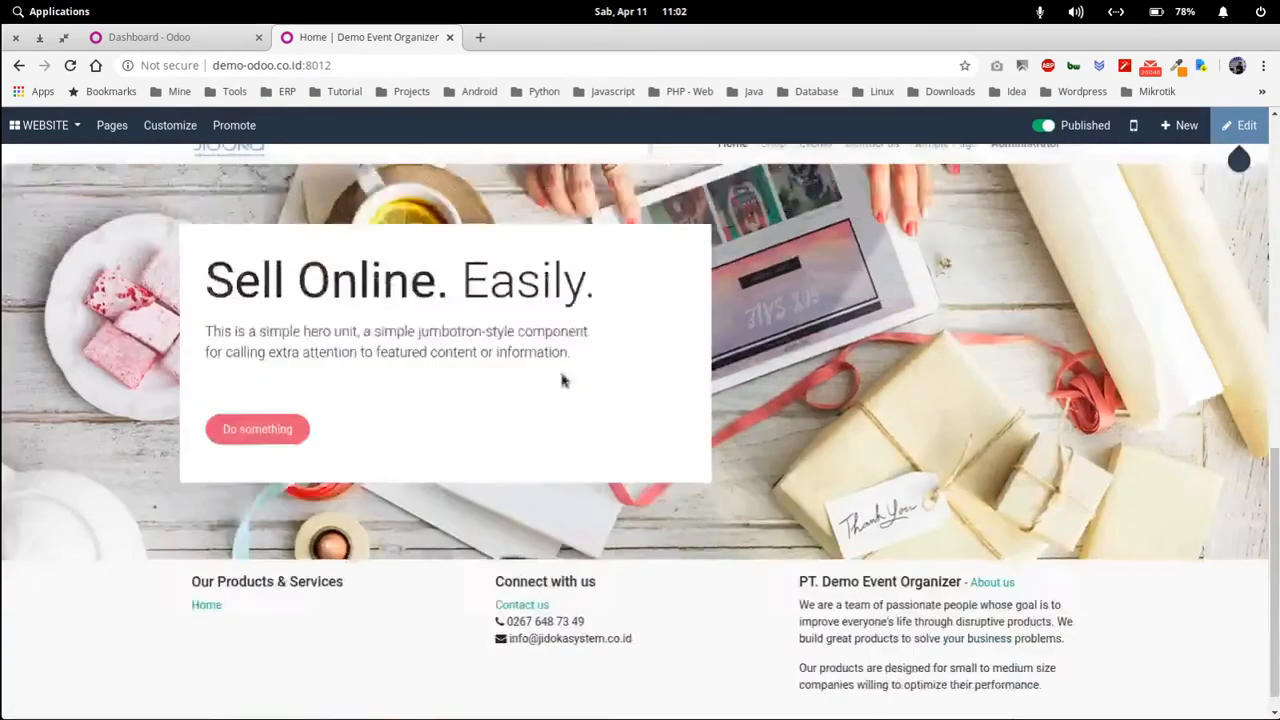
{"action": "scroll", "coordinate": [561, 380], "scroll_direction": "up", "scroll_amount": 10}
- Check the current address on the website's Contact us page, then return to Settings
{"action": "left_click", "coordinate": [869, 167]}
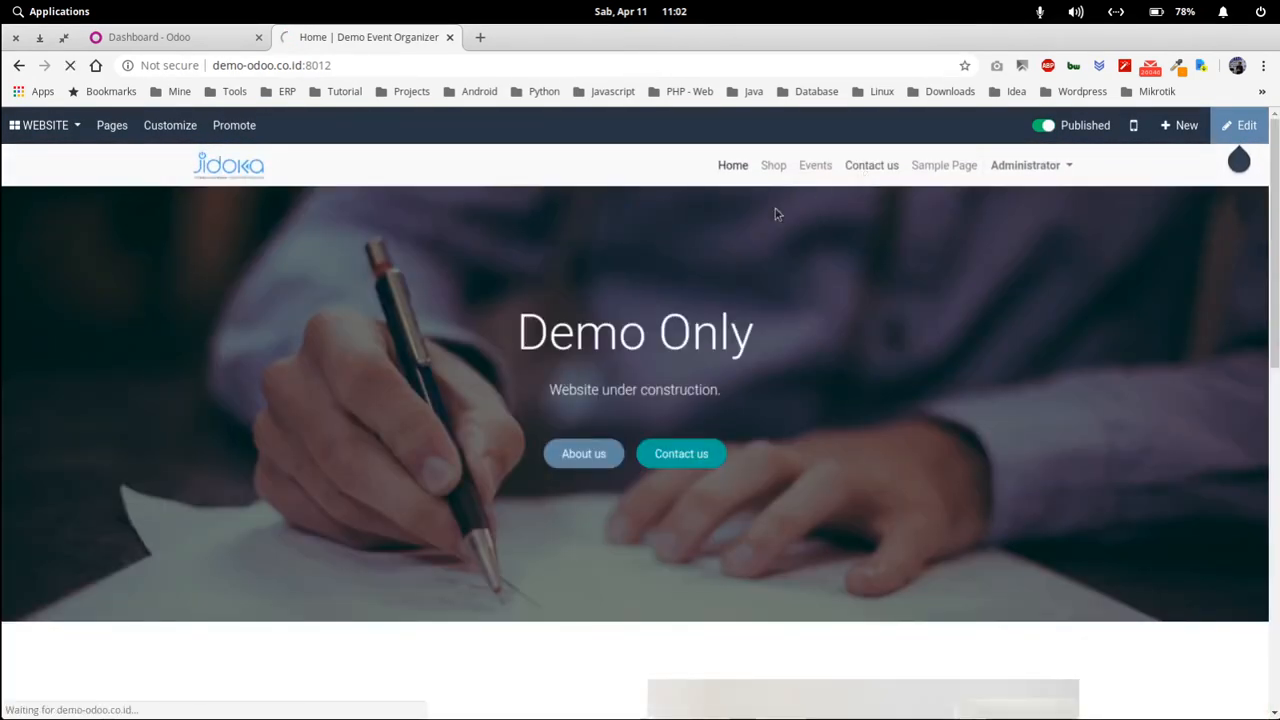
{"action": "scroll", "coordinate": [591, 437], "scroll_direction": "down", "scroll_amount": 1}
{"action": "scroll", "coordinate": [591, 437], "scroll_direction": "up", "scroll_amount": 1}
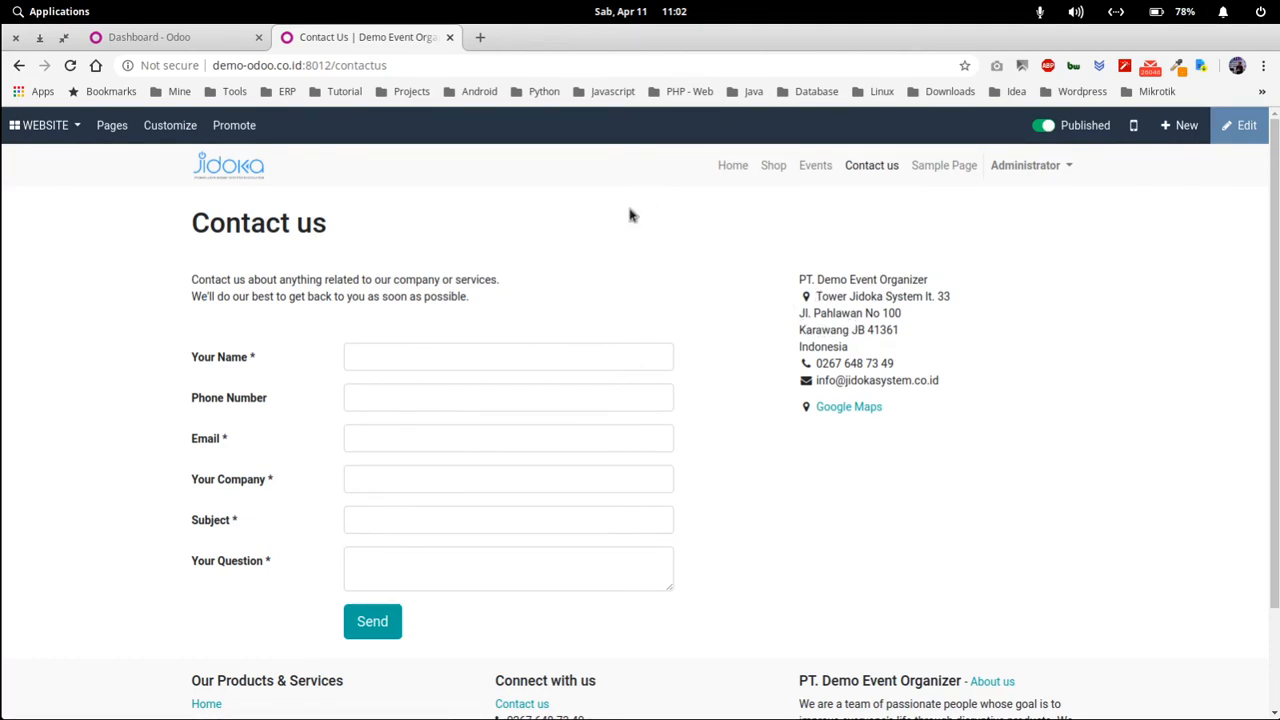
{"action": "left_click", "coordinate": [166, 37]}
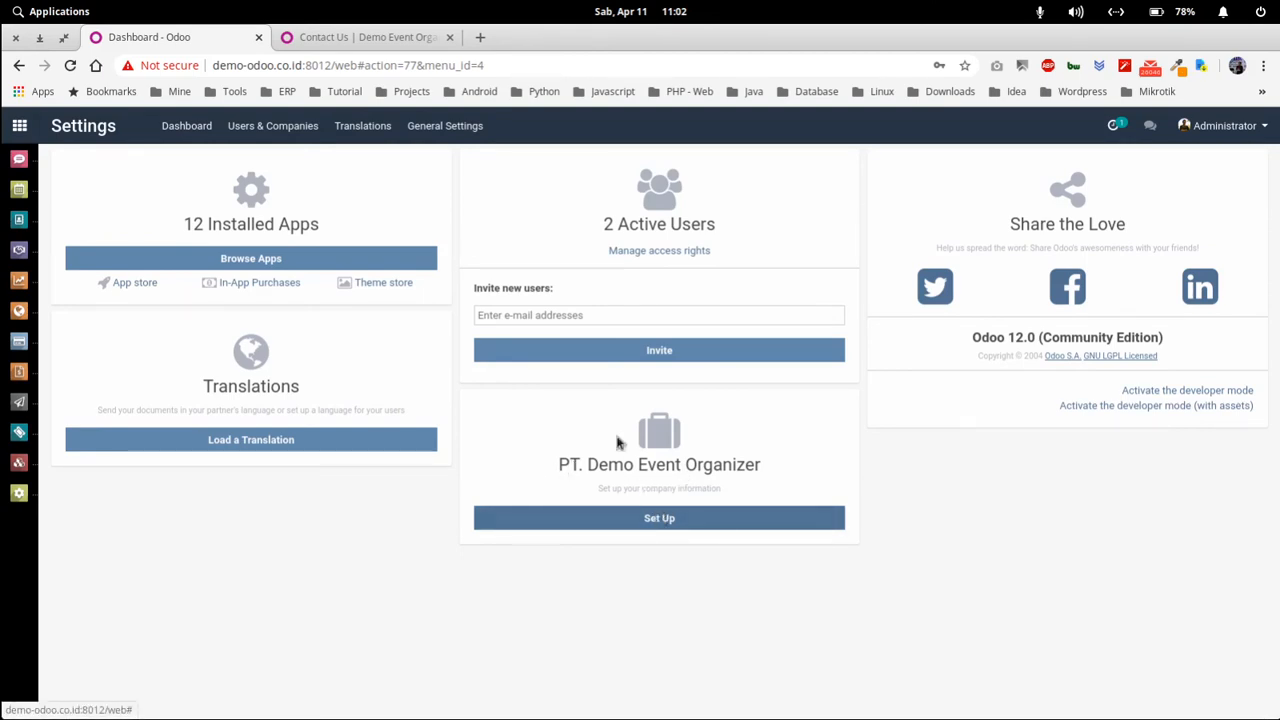
- Change PT. Demo Event Organizer's street to Tower Jidoka System lt. 13, save, and return to the Contact us tab
{"action": "left_click", "coordinate": [267, 130]}
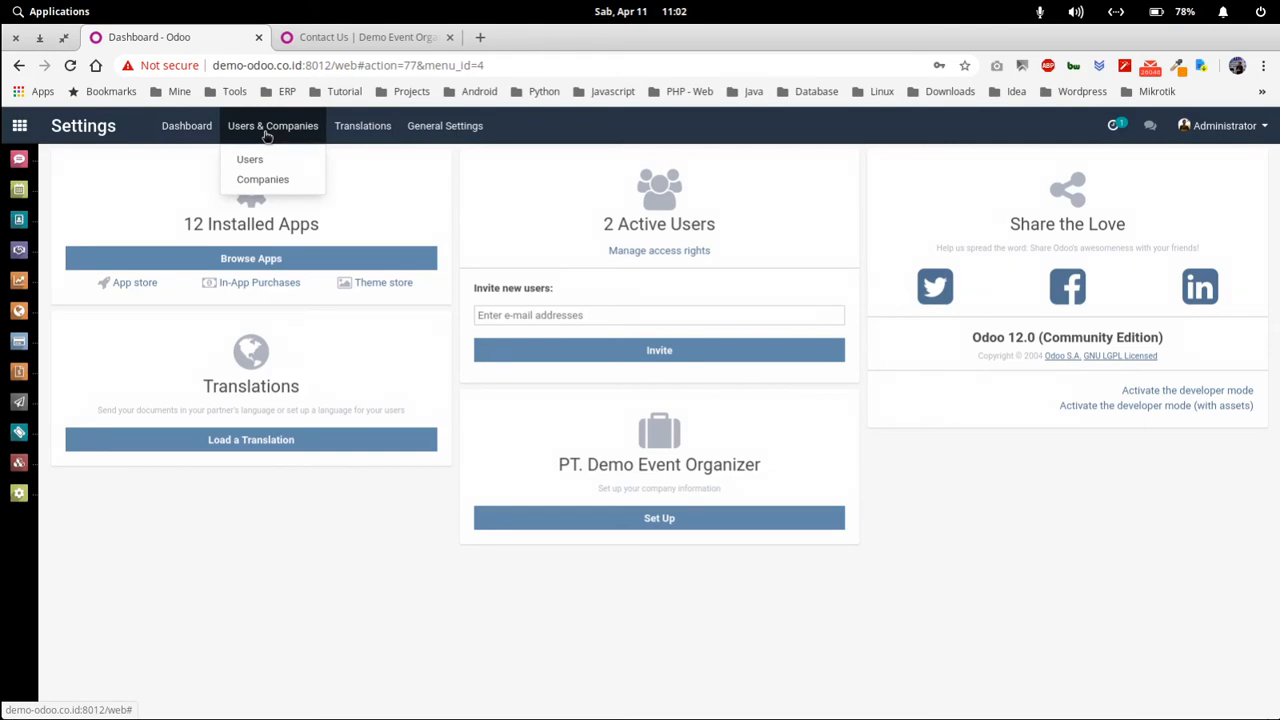
{"action": "left_click", "coordinate": [278, 182]}
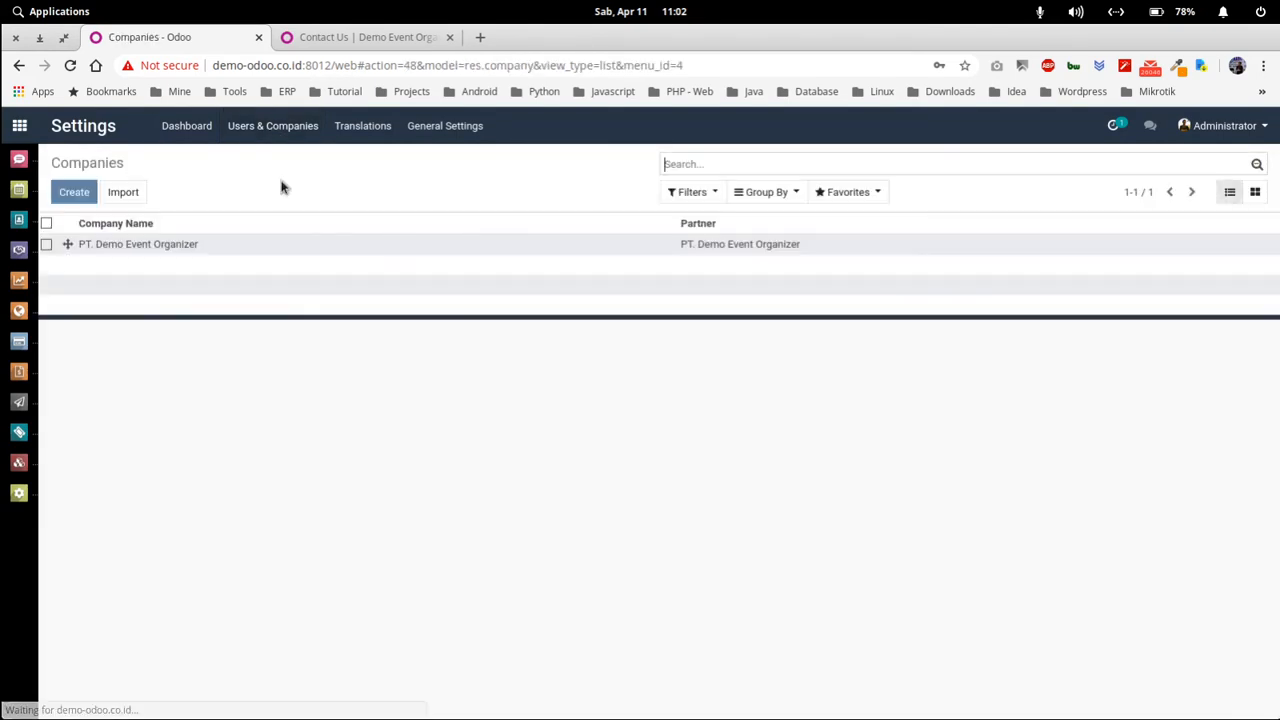
{"action": "left_click", "coordinate": [344, 246]}
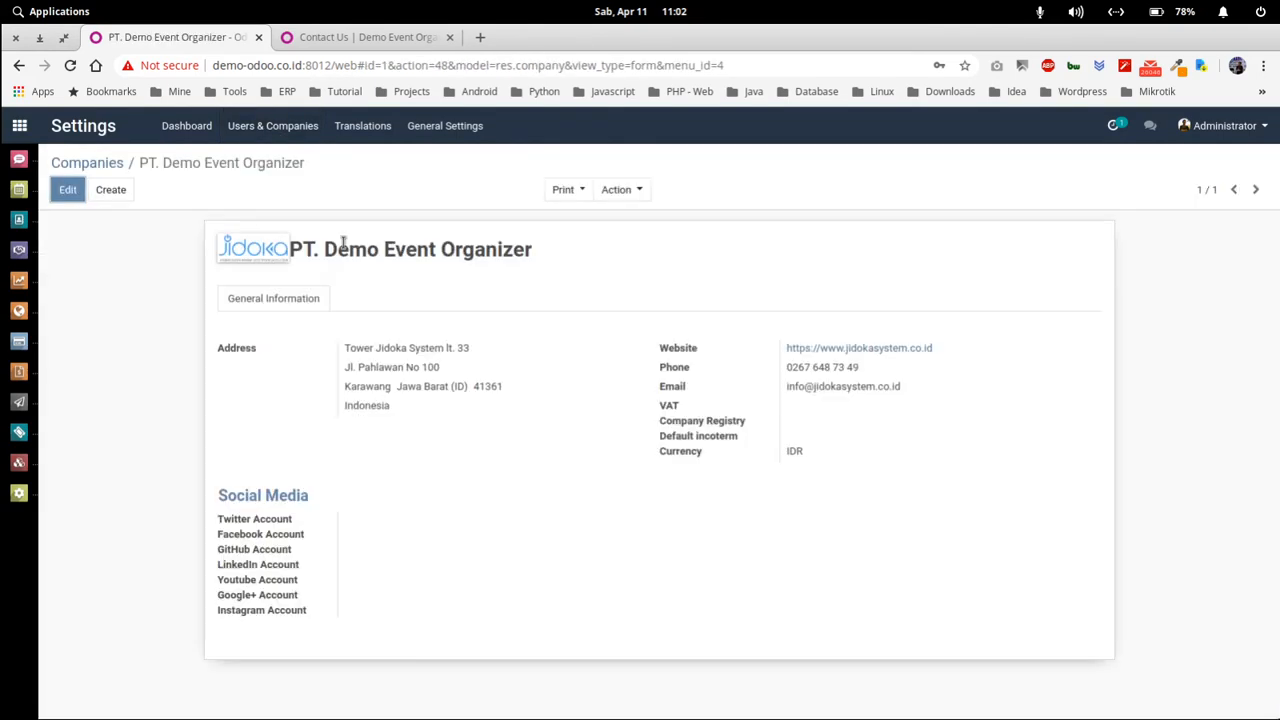
{"action": "left_click", "coordinate": [68, 190]}
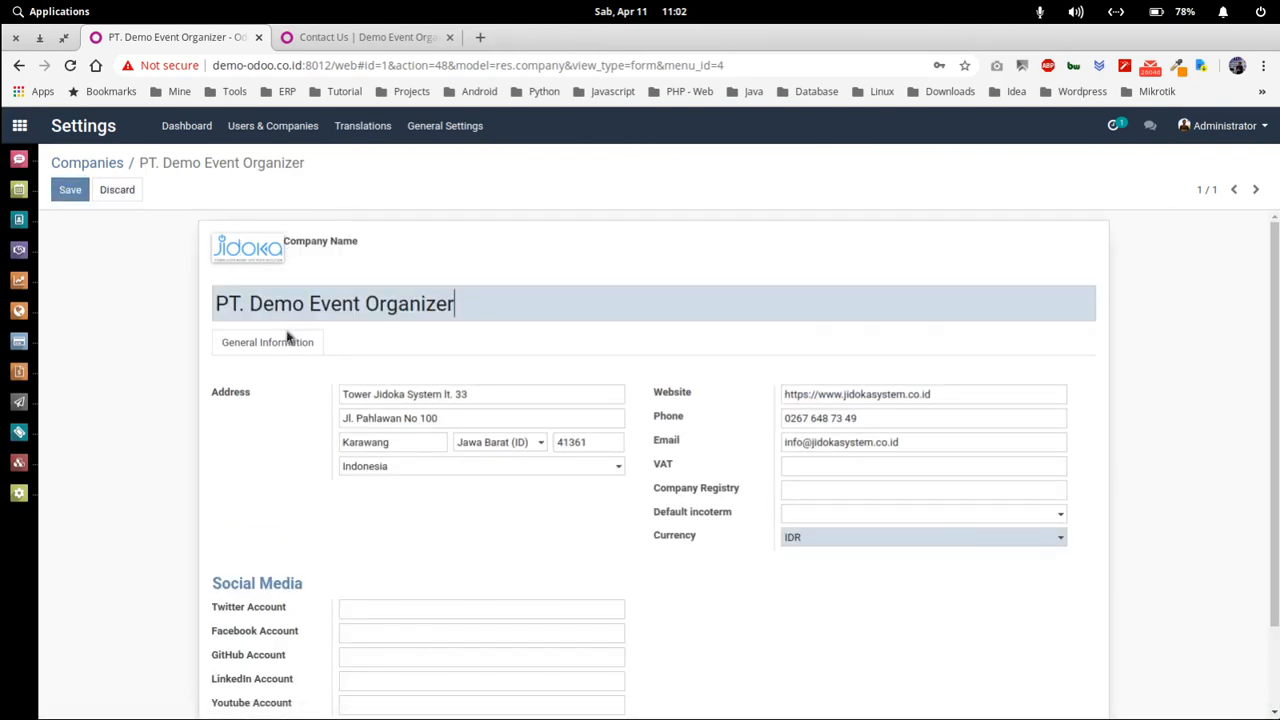
{"action": "left_click", "coordinate": [477, 396]}
{"action": "scroll", "coordinate": [453, 545], "scroll_direction": "down", "scroll_amount": 1}
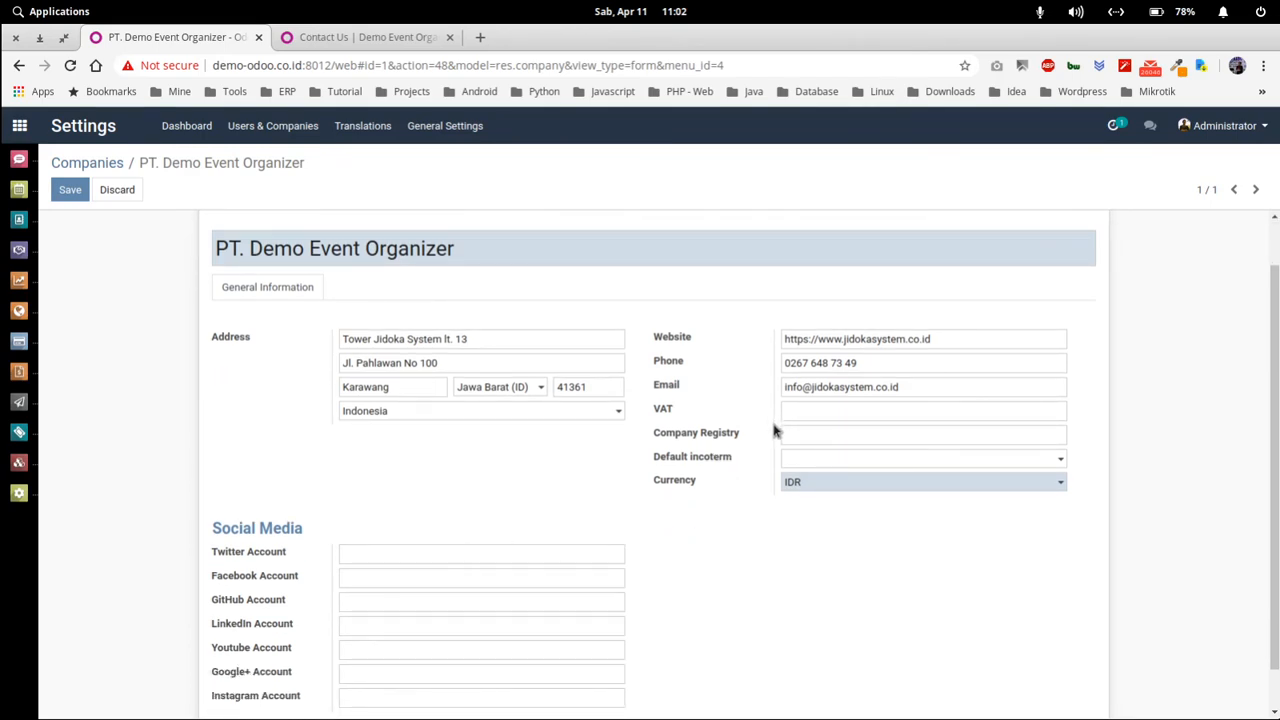
{"action": "scroll", "coordinate": [586, 508], "scroll_direction": "up", "scroll_amount": 1}
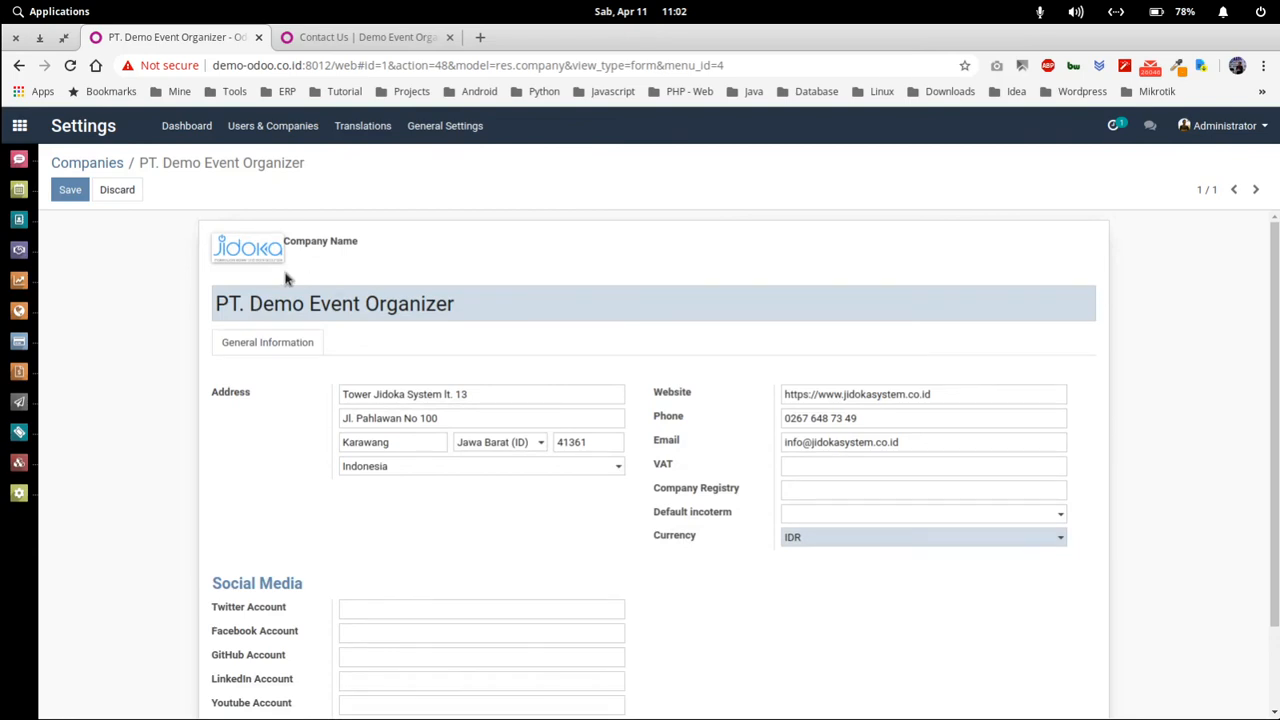
{"action": "left_click", "coordinate": [69, 190]}
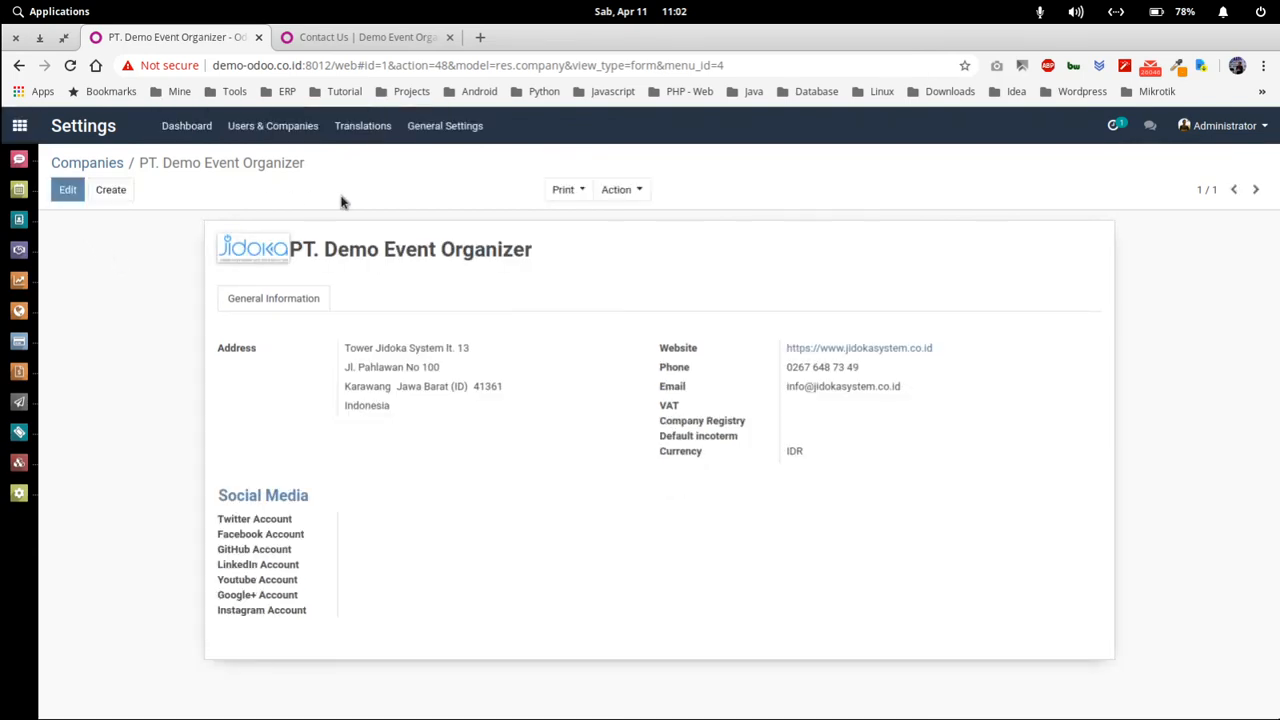
{"action": "left_click", "coordinate": [388, 40]}
{"action": "left_click", "coordinate": [449, 64]}
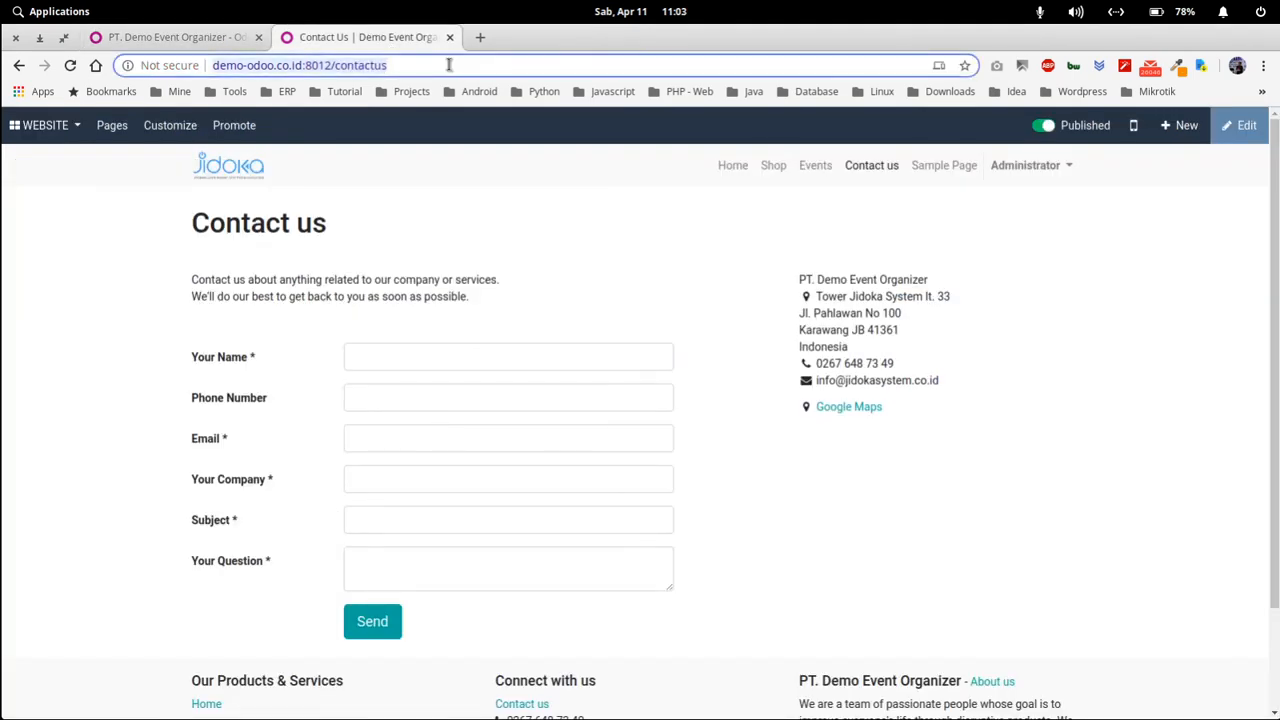
- Reload the Contact us page to confirm it shows Tower Jidoka System lt. 13, then return to the company record
{"action": "key", "text": "Return"}
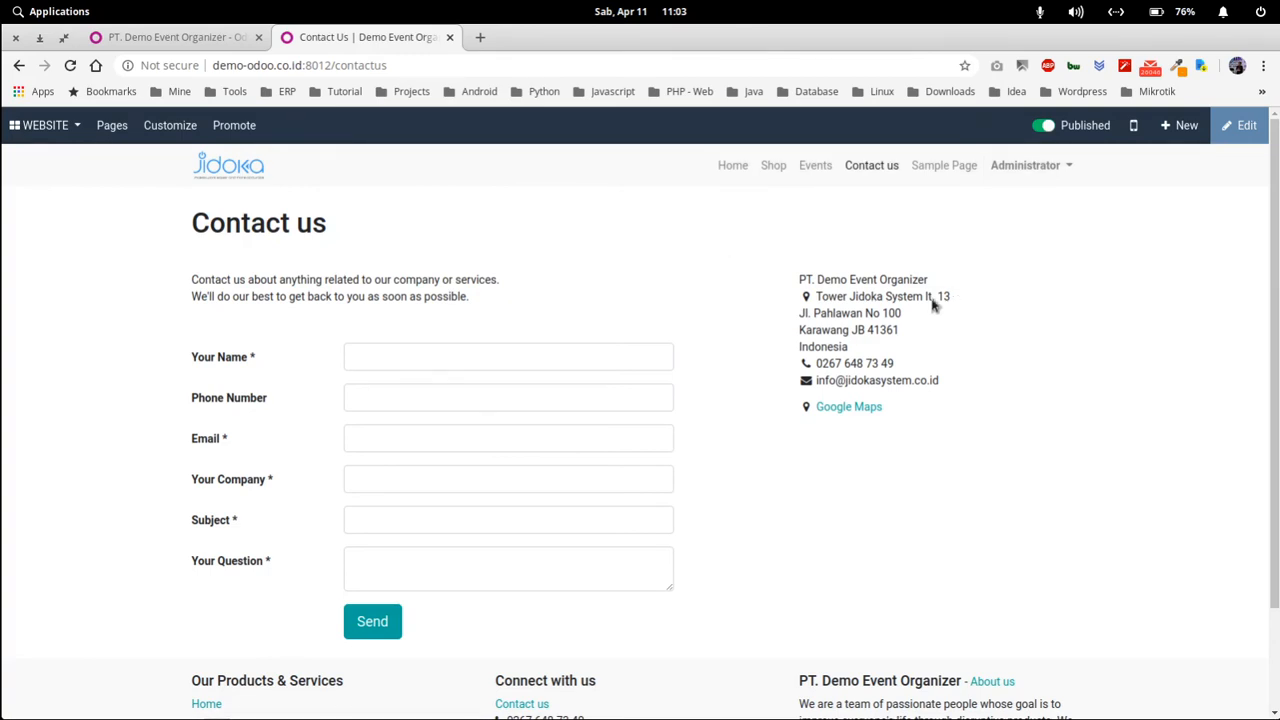
{"action": "left_click_drag", "start_coordinate": [932, 305], "coordinate": [799, 279]}
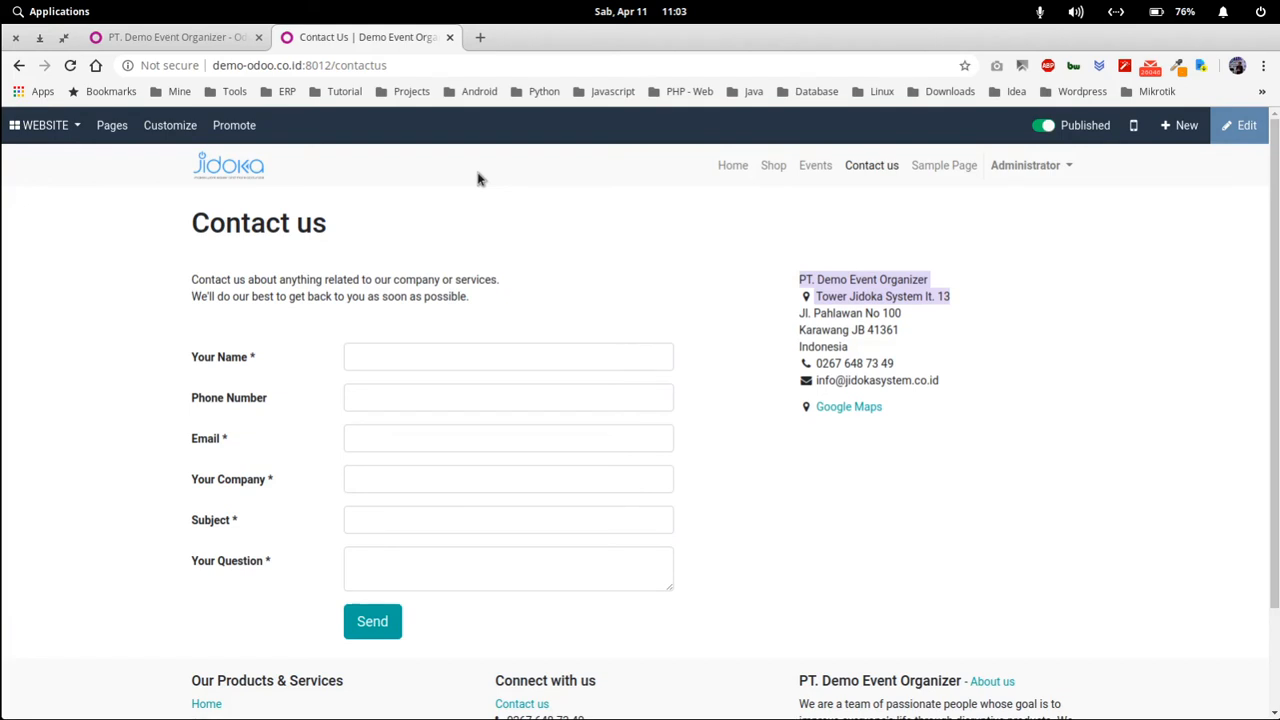
{"action": "left_click", "coordinate": [229, 35]}
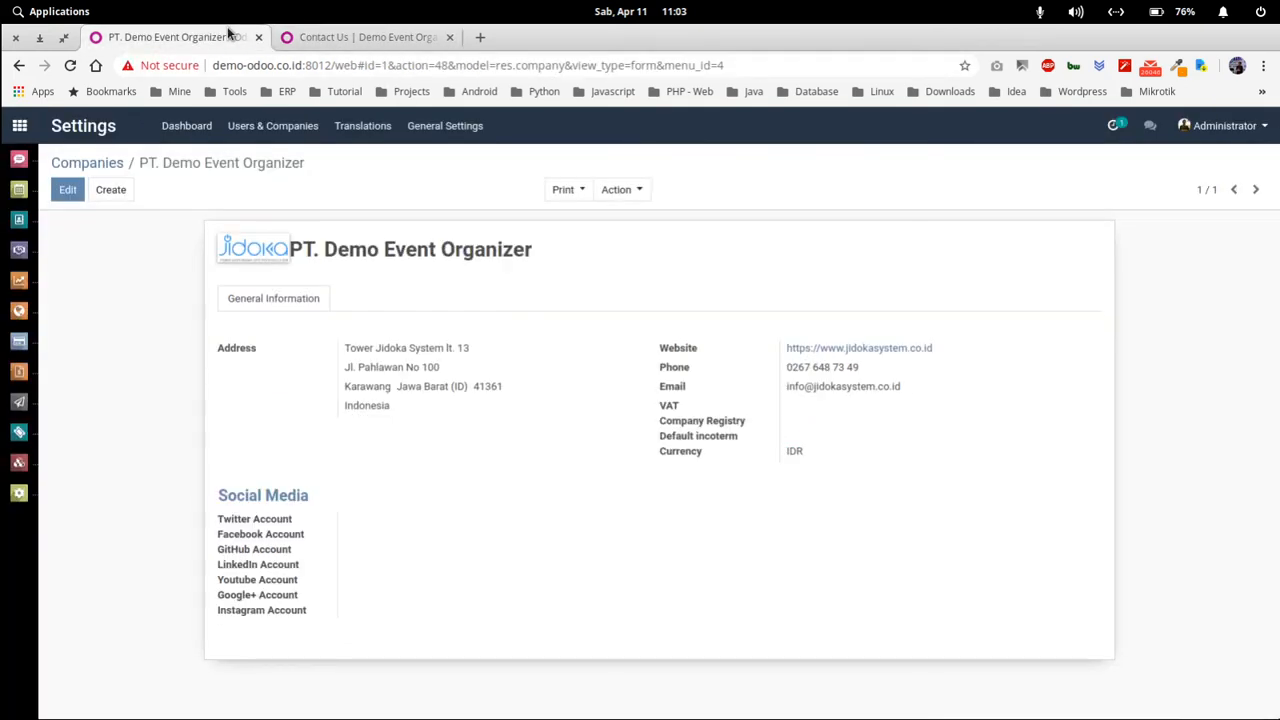
- Review the new user's access rights in their record, then go back to the internal Users list
{"action": "left_click", "coordinate": [258, 139]}
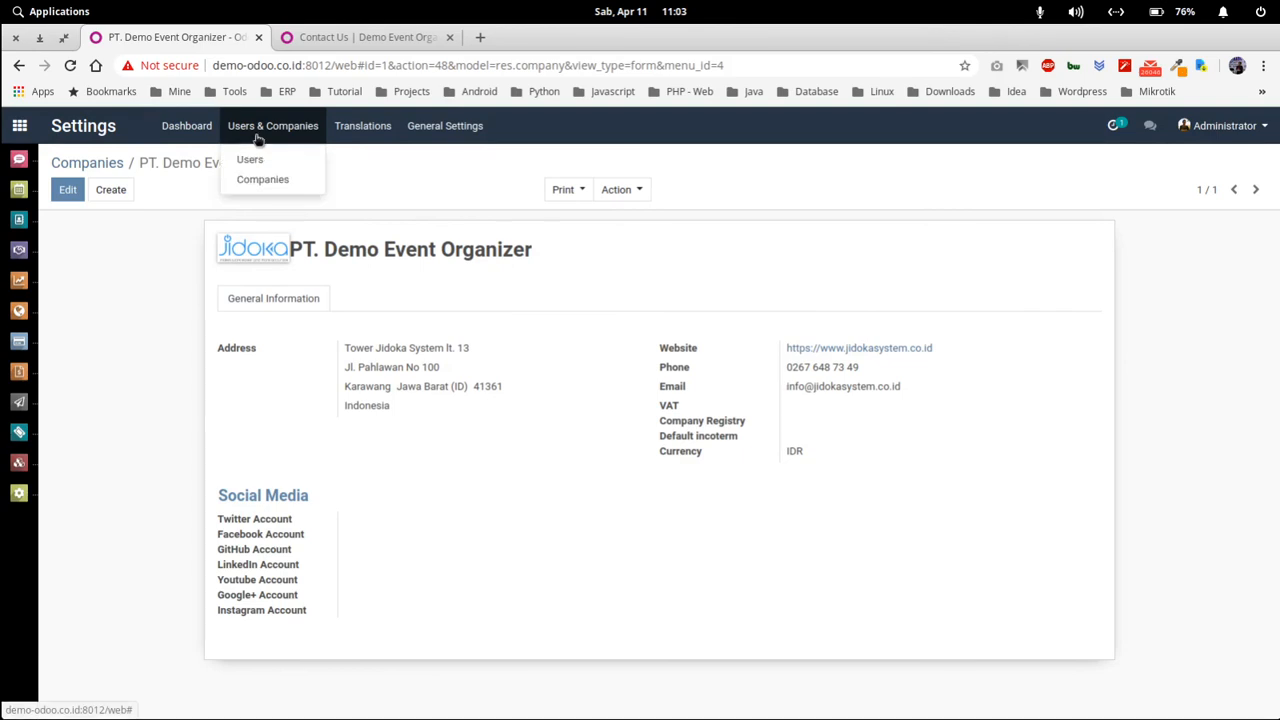
{"action": "left_click", "coordinate": [272, 159]}
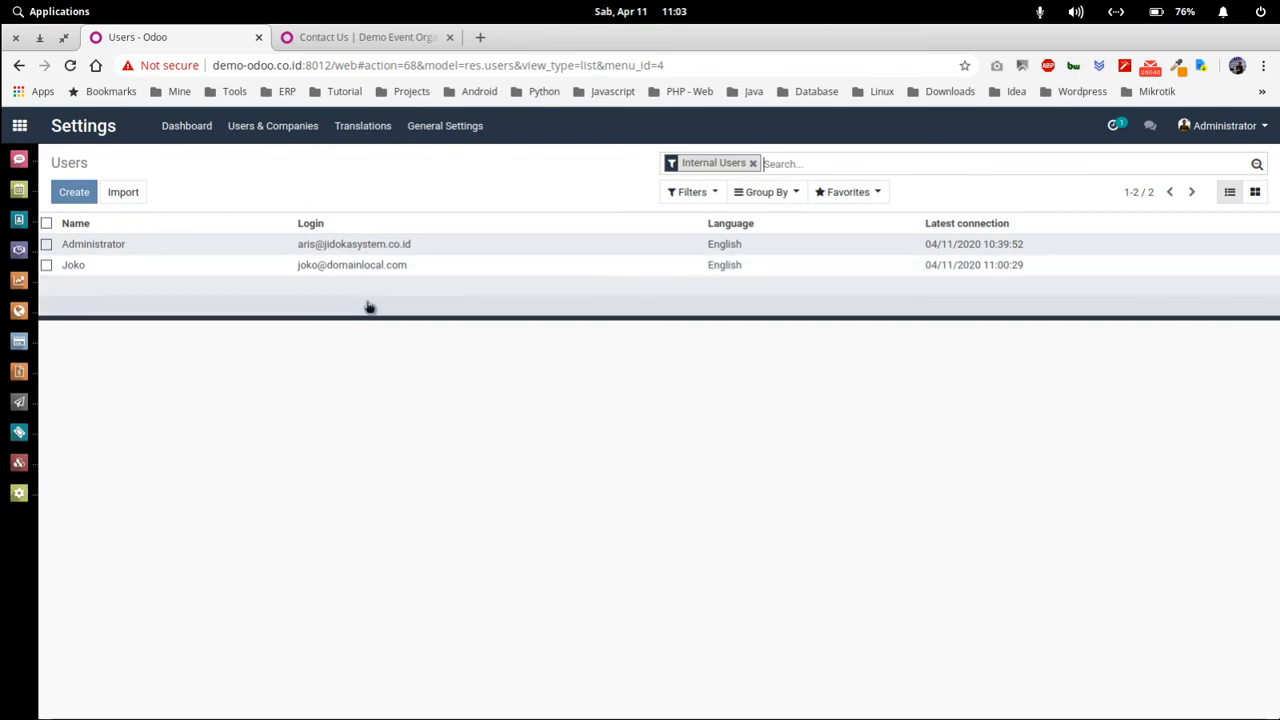
{"action": "left_click", "coordinate": [405, 270]}
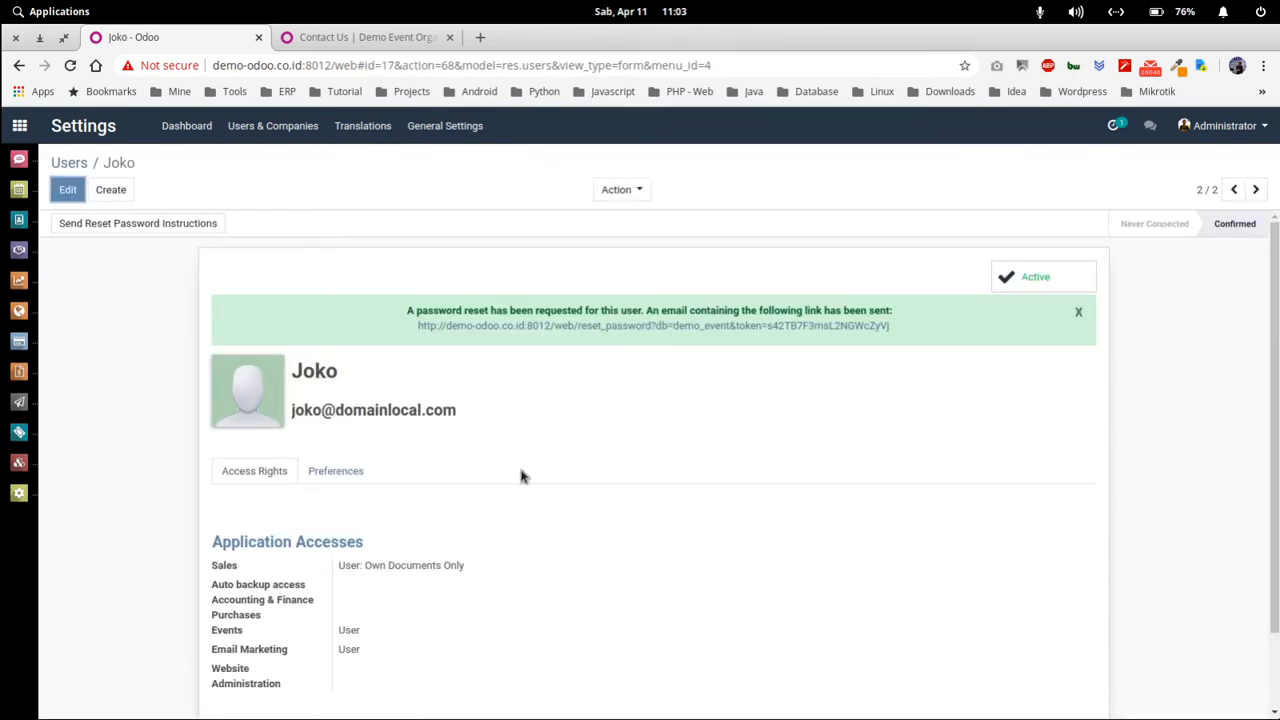
{"action": "scroll", "coordinate": [521, 476], "scroll_direction": "down", "scroll_amount": 1}
{"action": "scroll", "coordinate": [521, 476], "scroll_direction": "up", "scroll_amount": 1}
{"action": "left_click", "coordinate": [72, 163]}
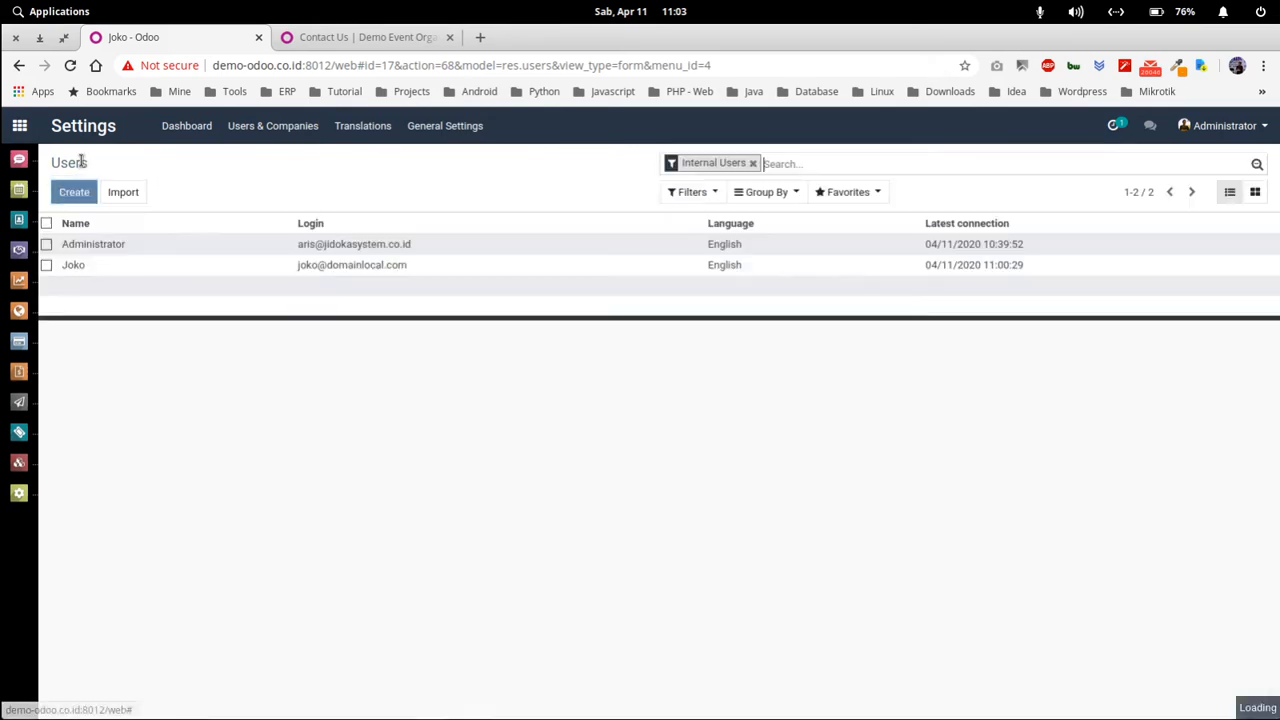